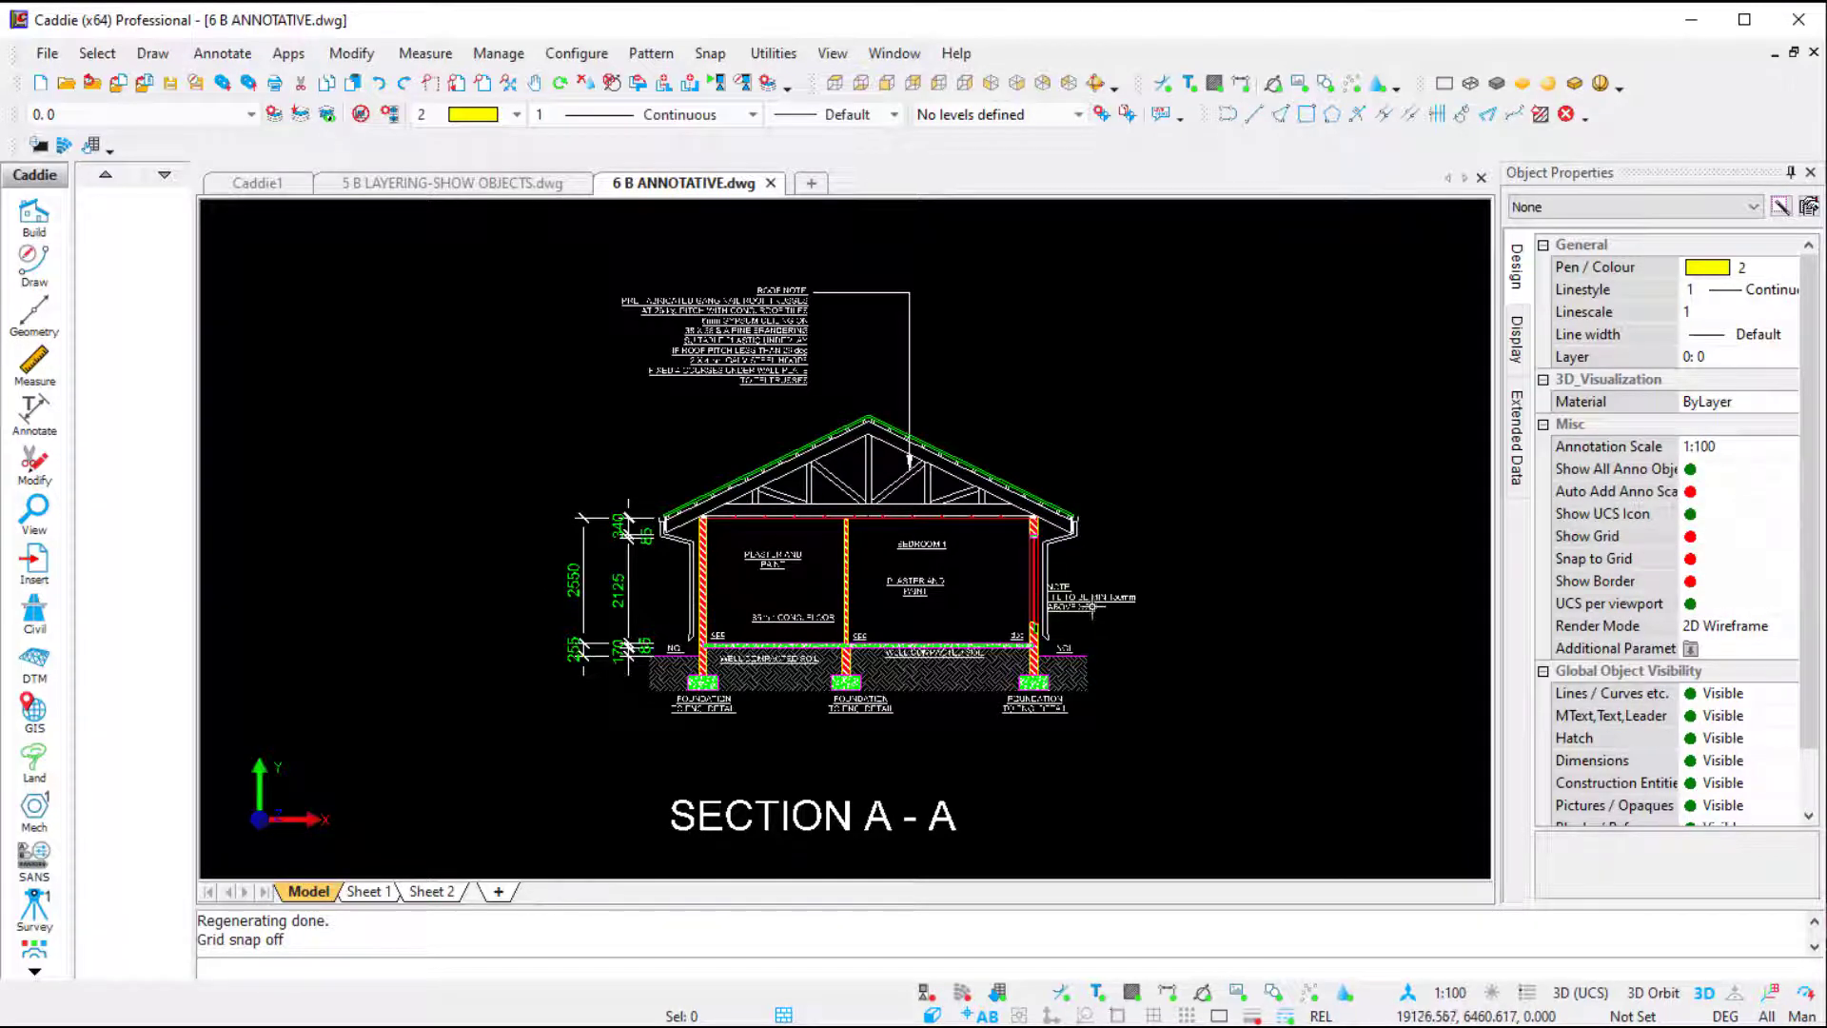
pyautogui.click(368, 891)
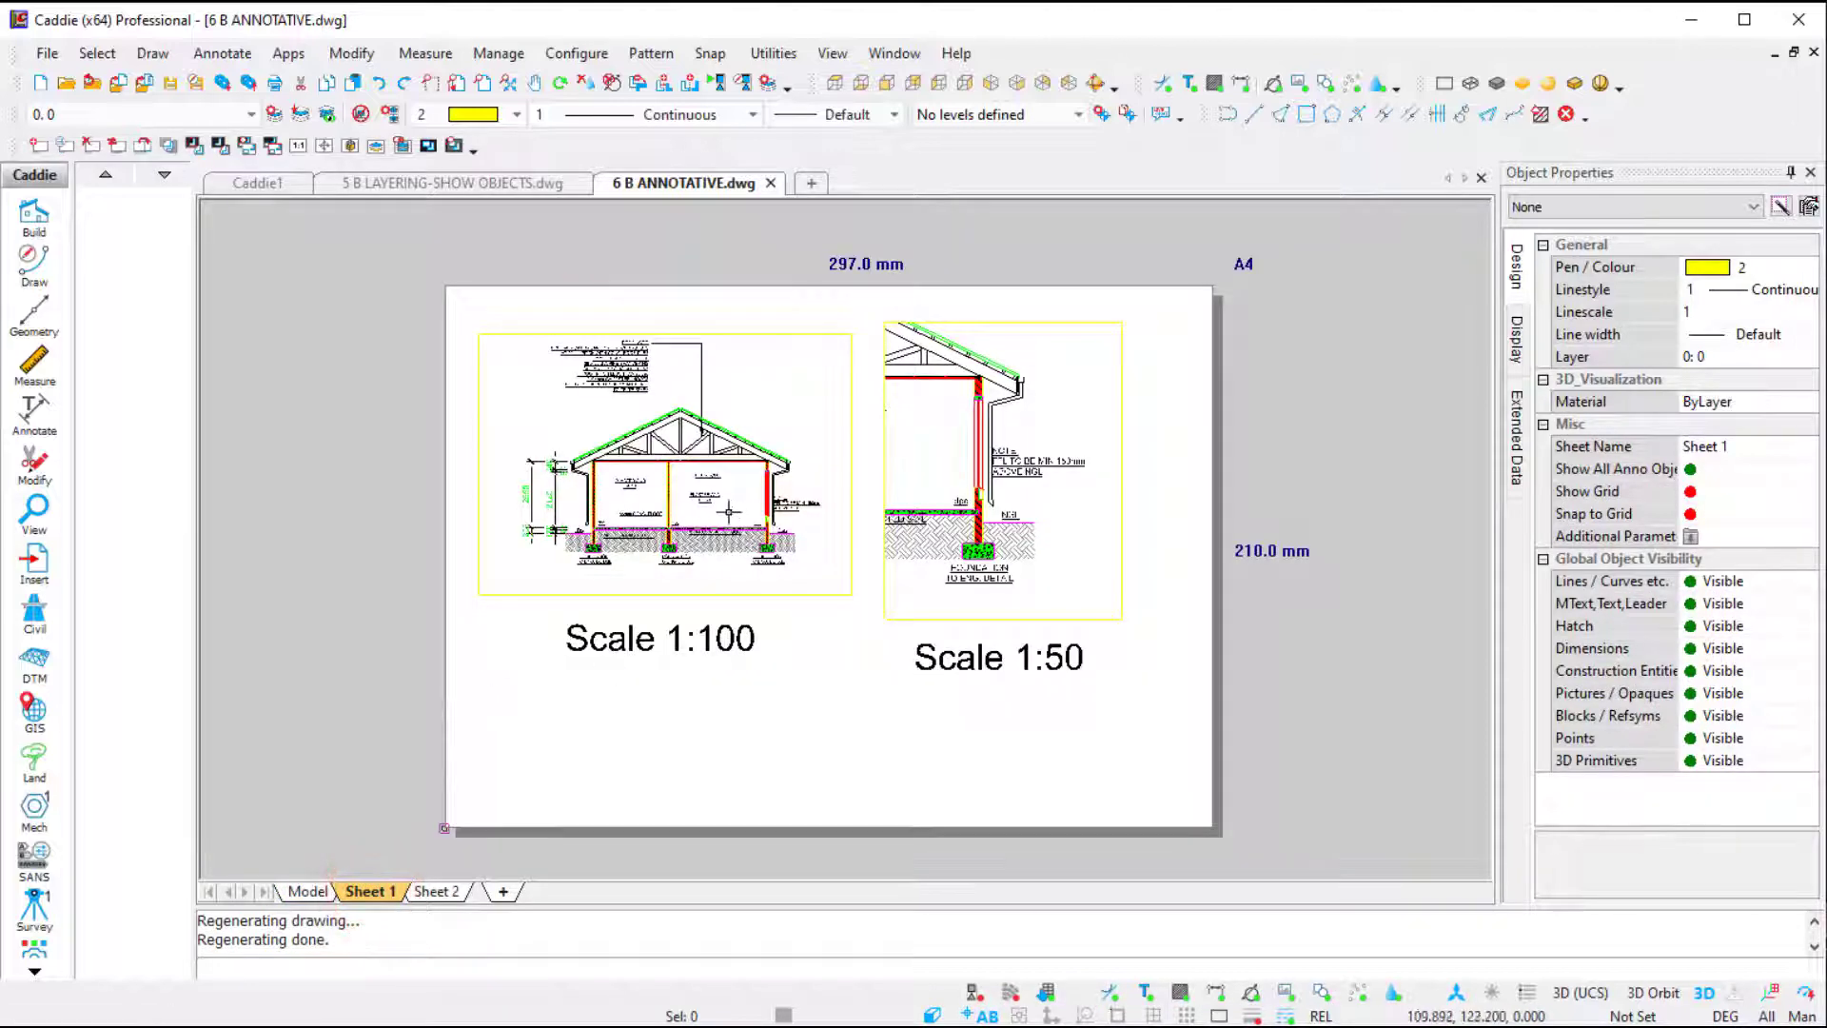
pyautogui.scroll(1, 770, 500)
pyautogui.click(671, 485)
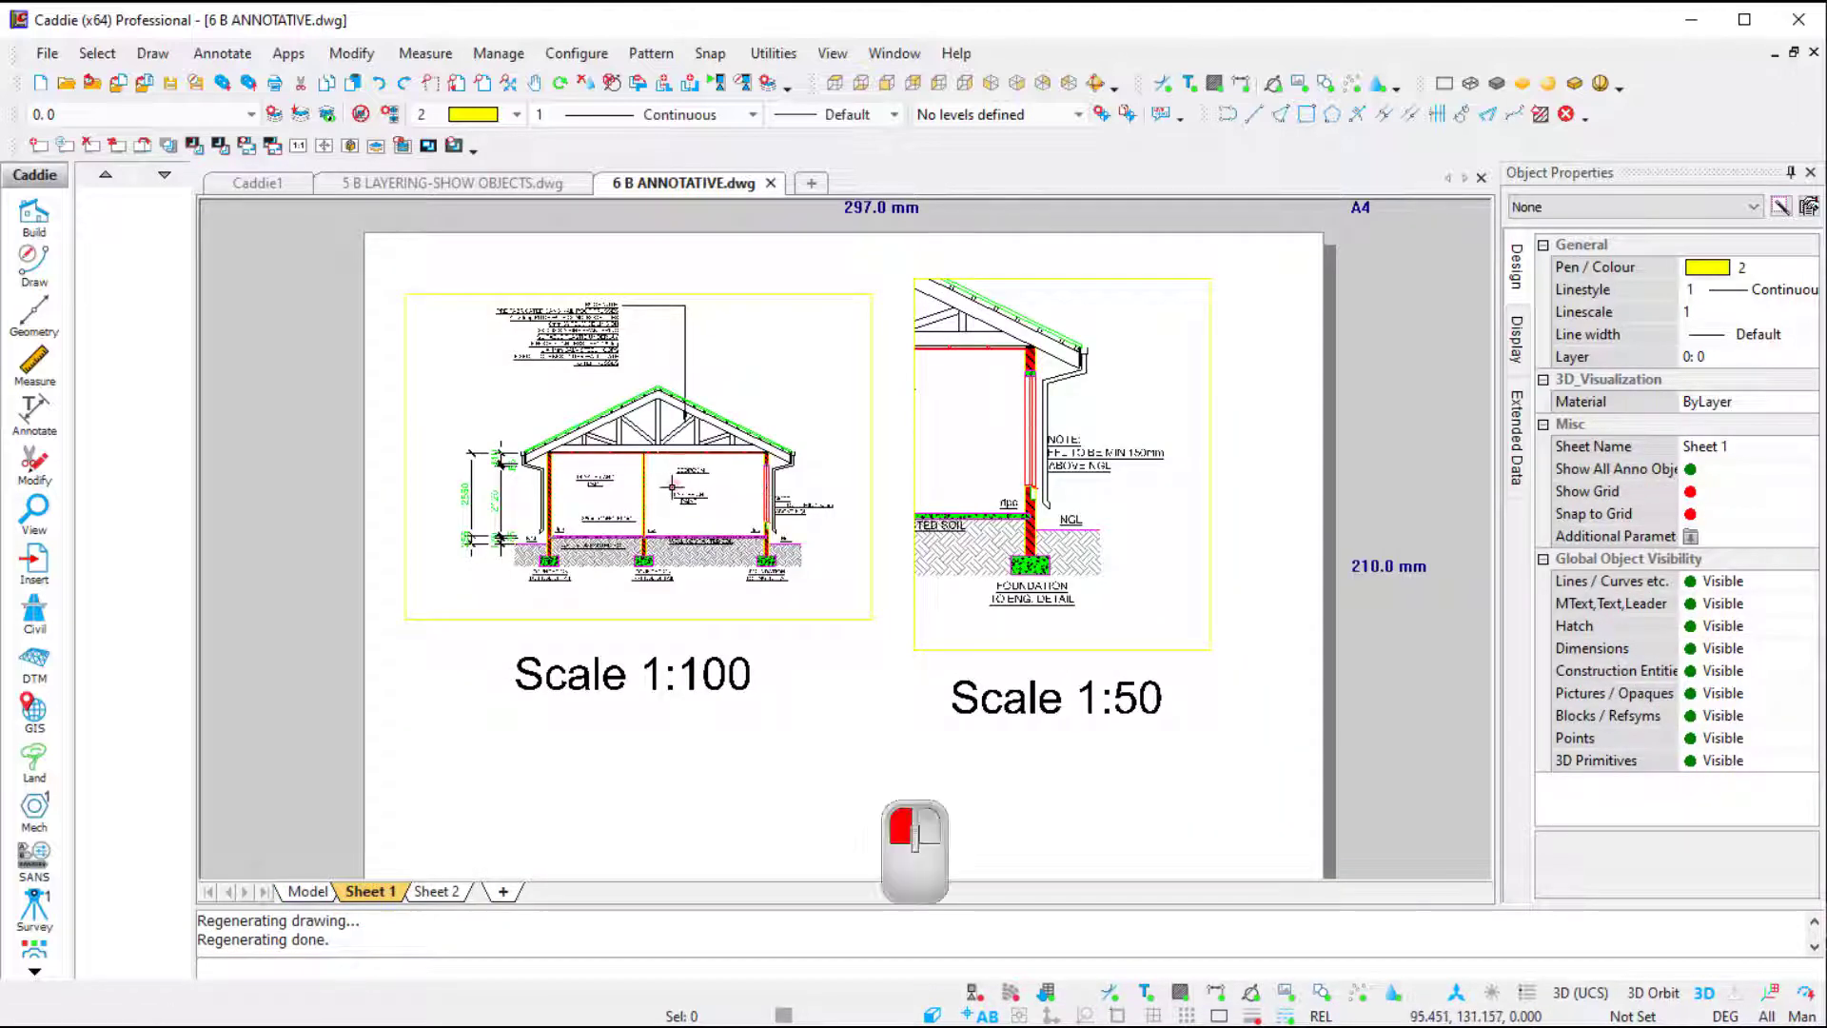
pyautogui.press('Escape')
pyautogui.click(1154, 526)
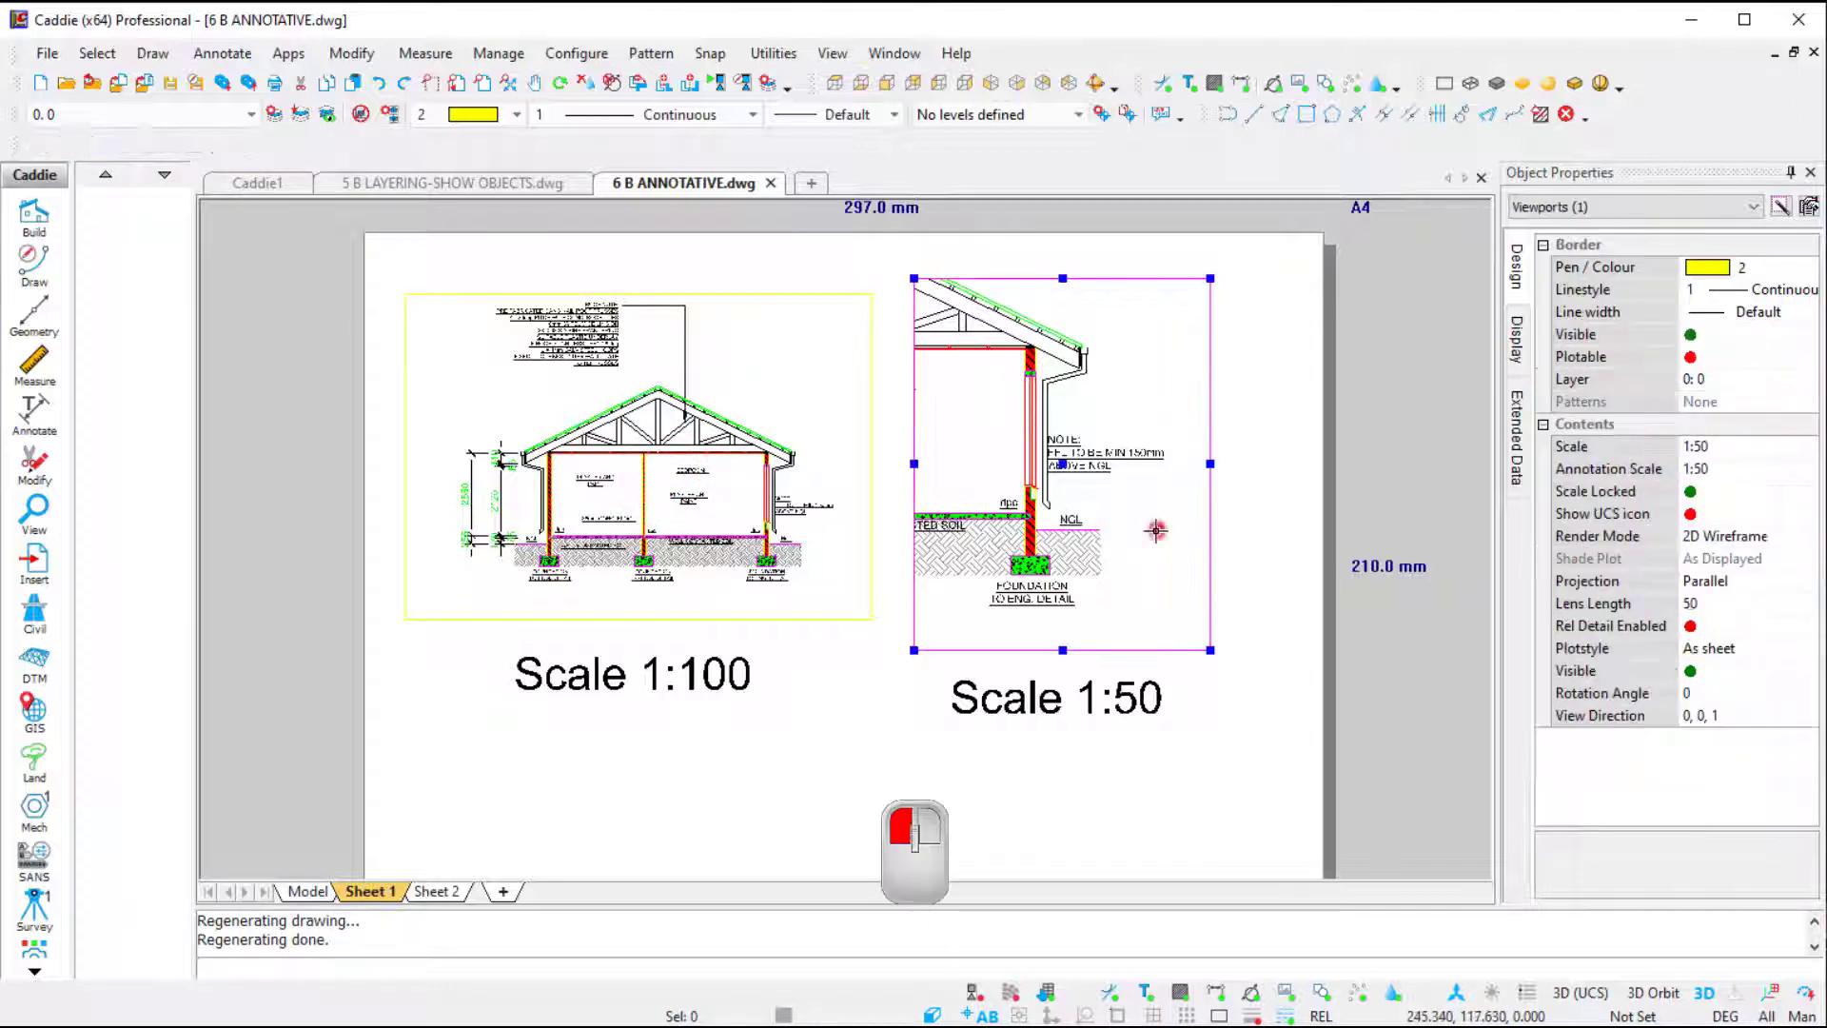
pyautogui.press('Escape')
pyautogui.scroll(2, 1131, 479)
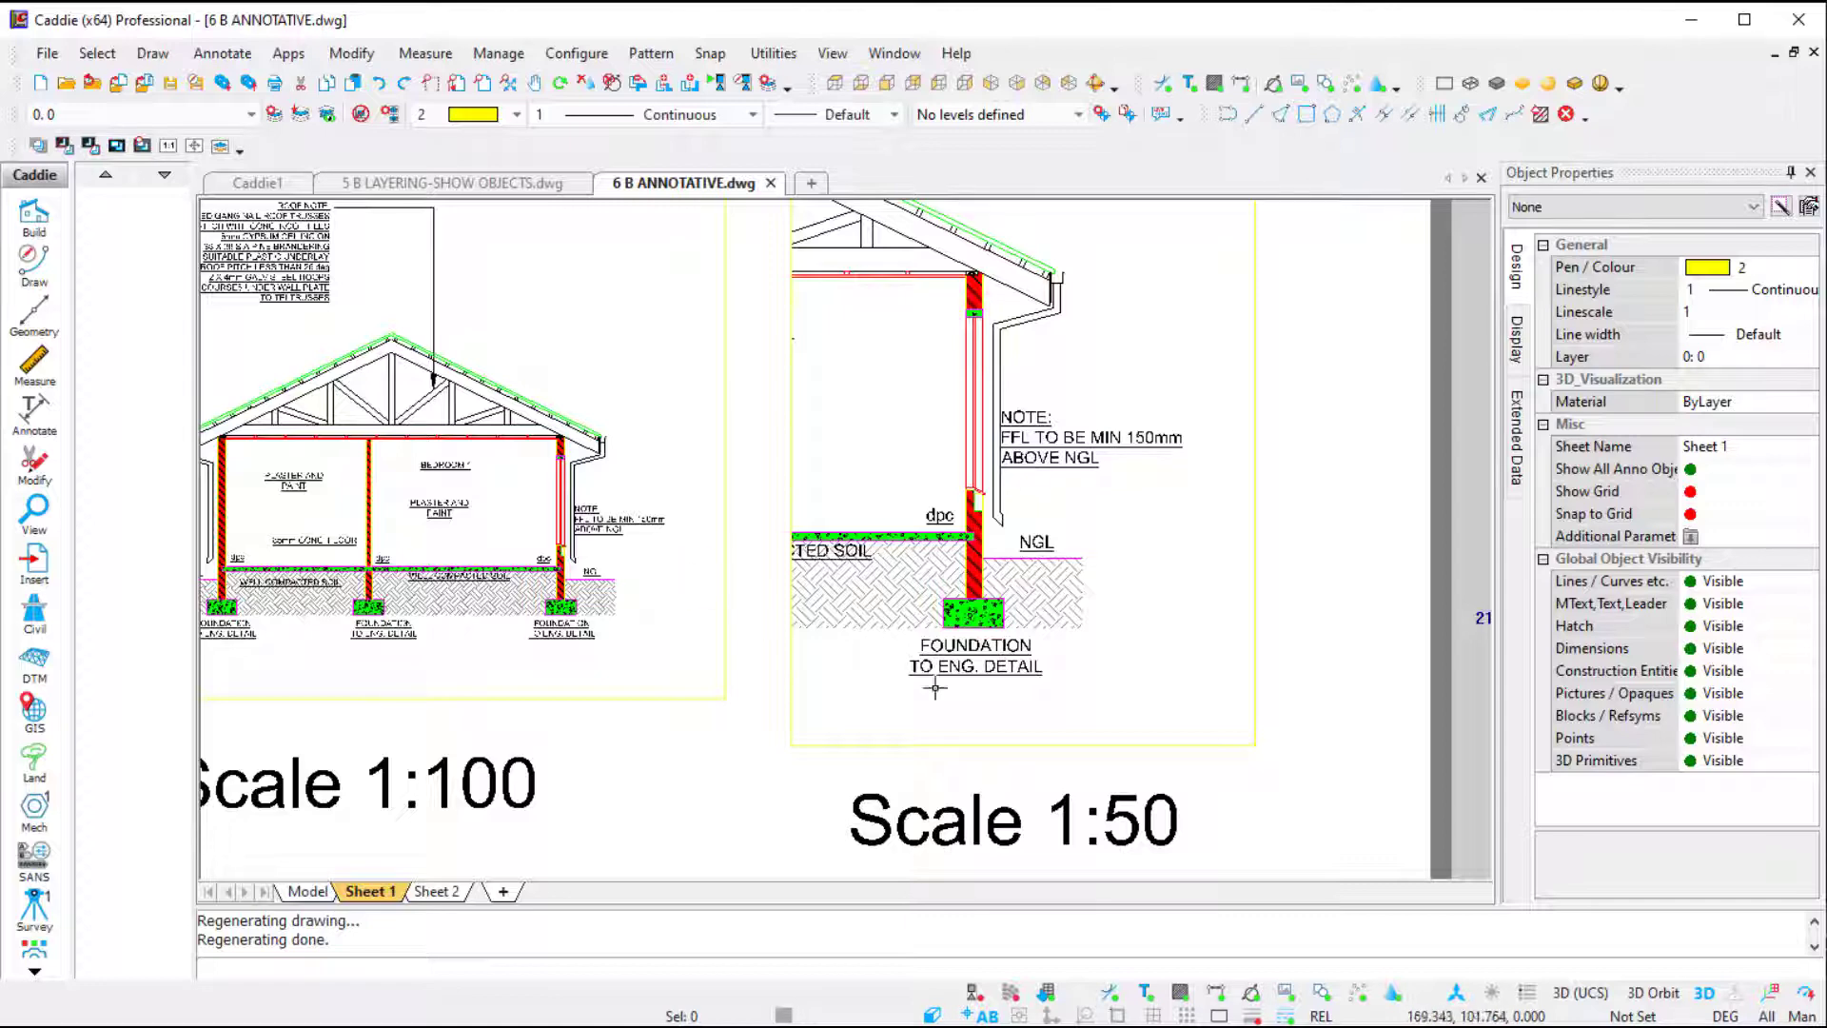
pyautogui.scroll(-2, 1093, 627)
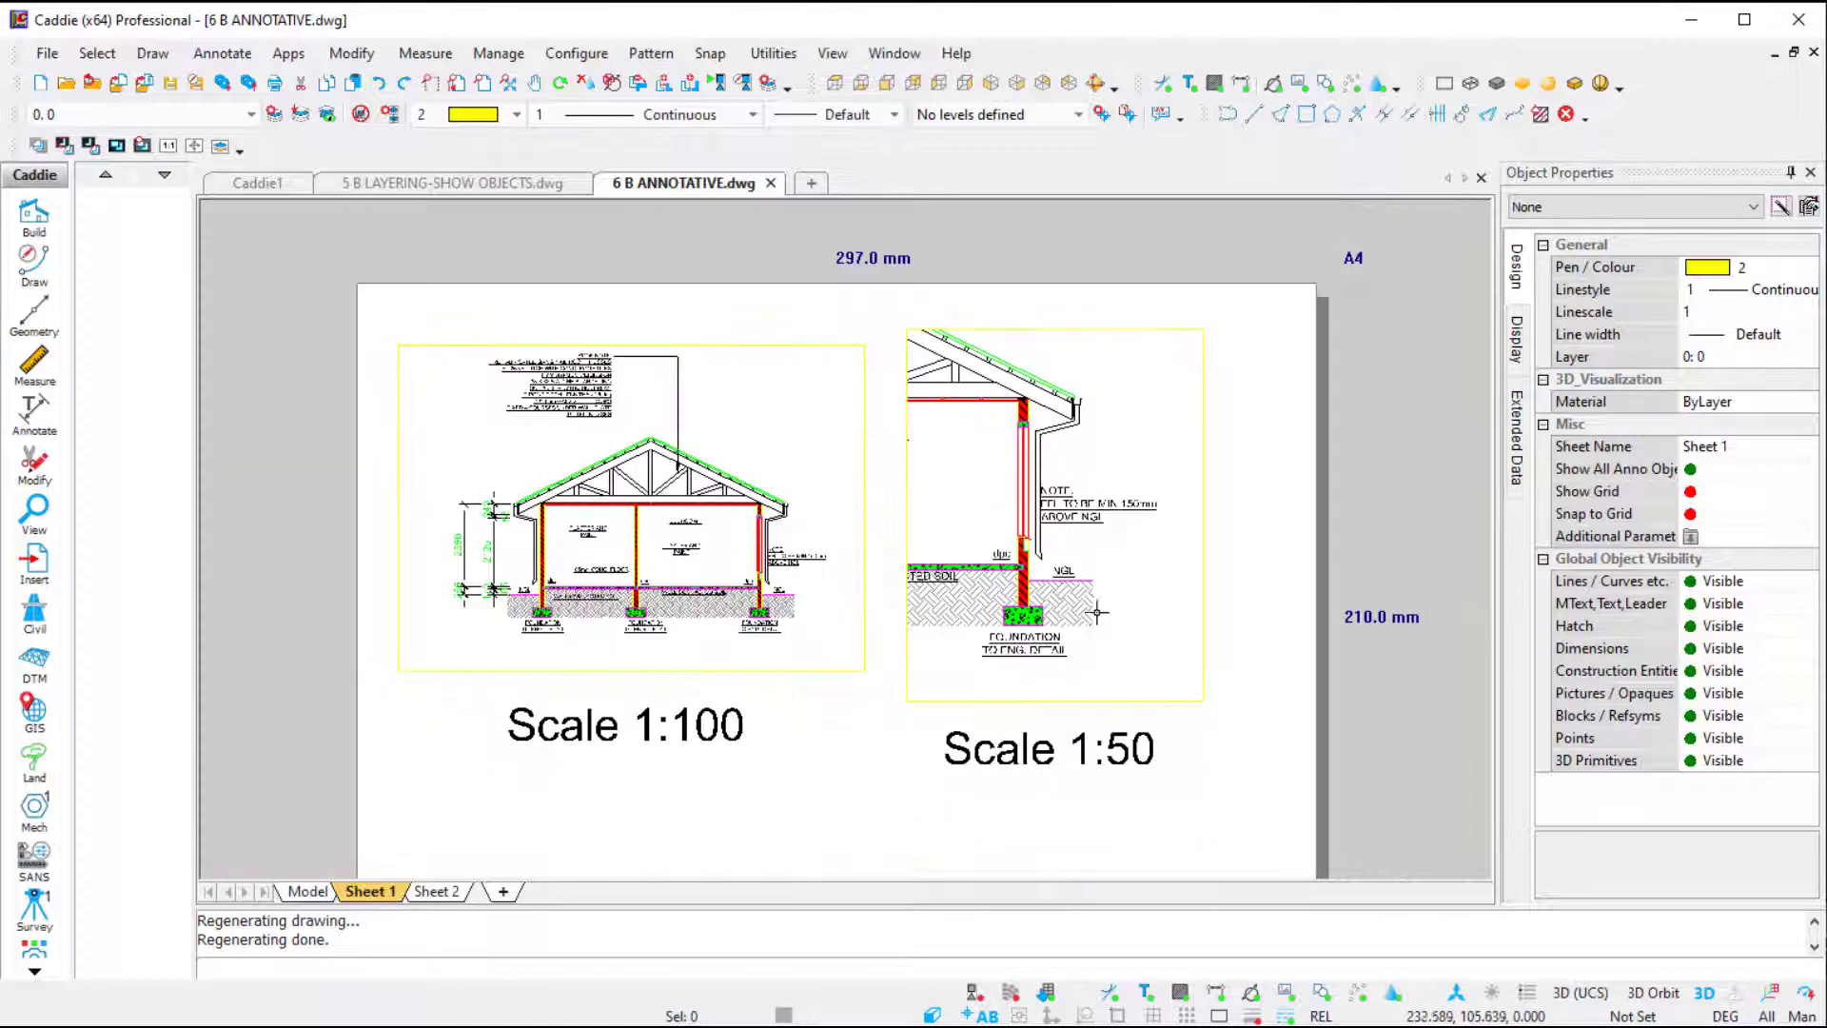
pyautogui.click(310, 893)
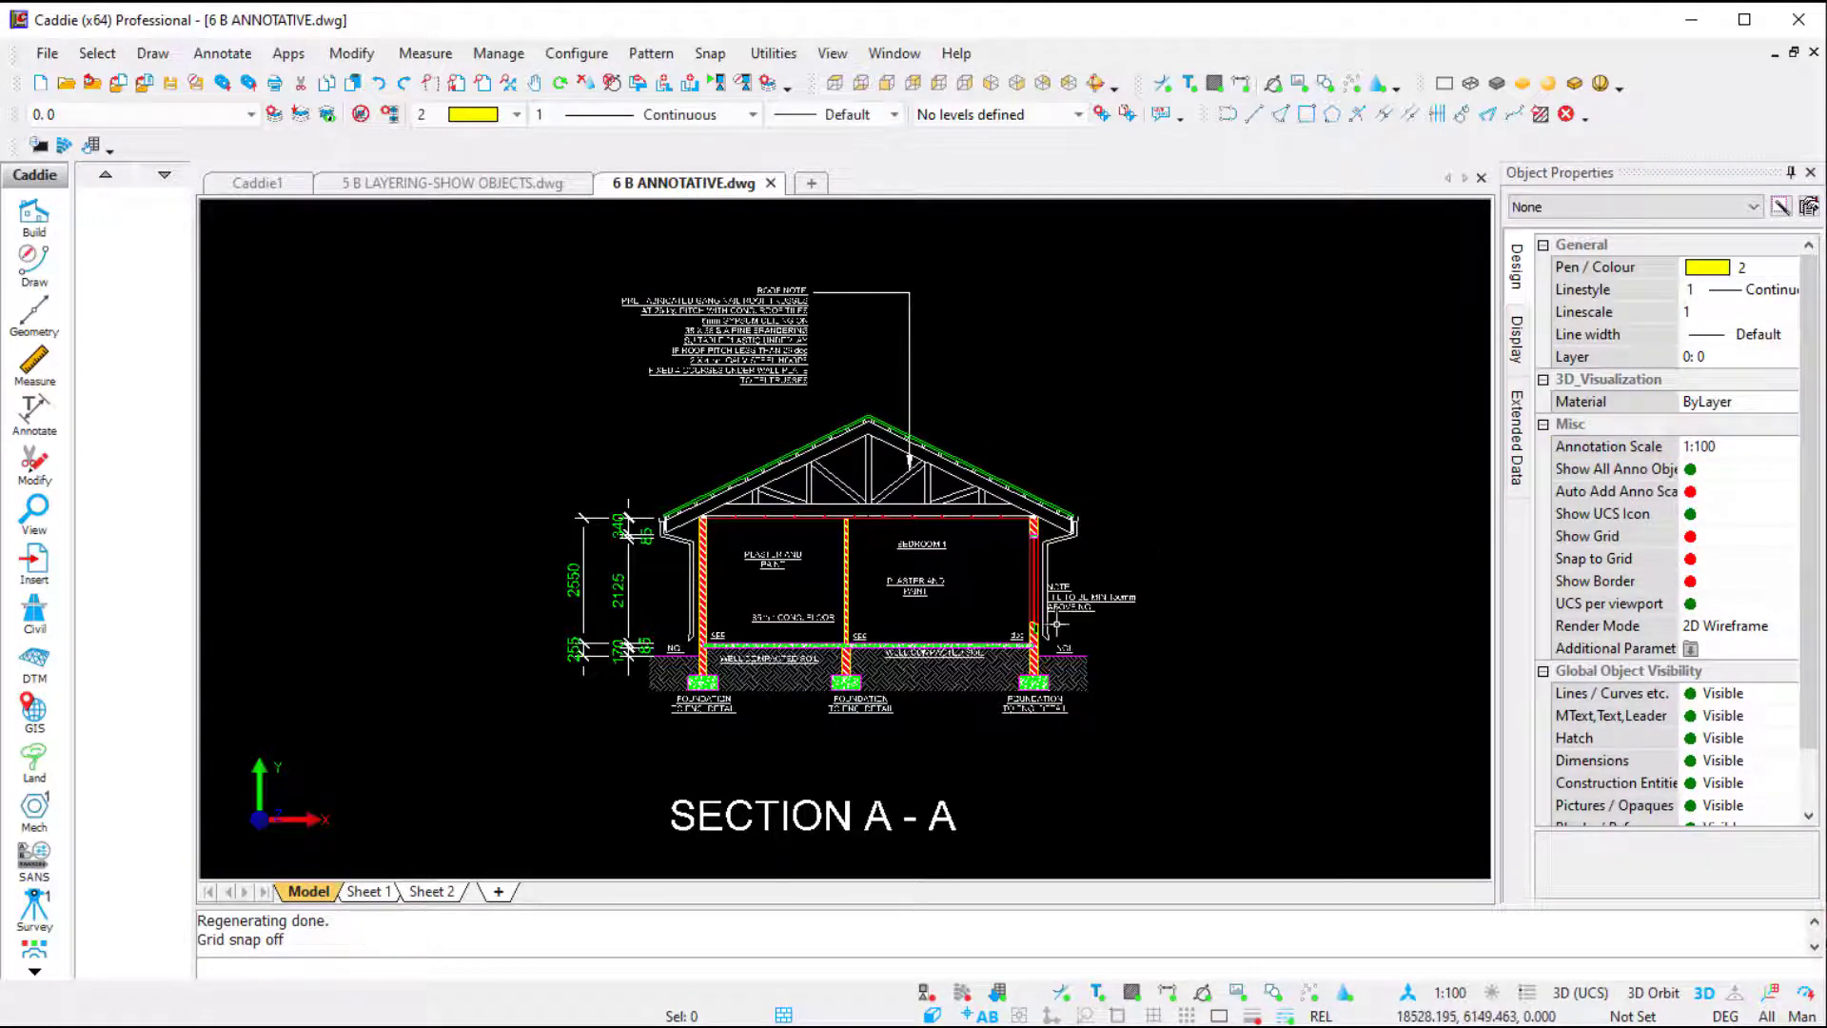
# In model space, window-select Section A-A, filter to its 17 MTexts, and make them annotative
pyautogui.click(368, 890)
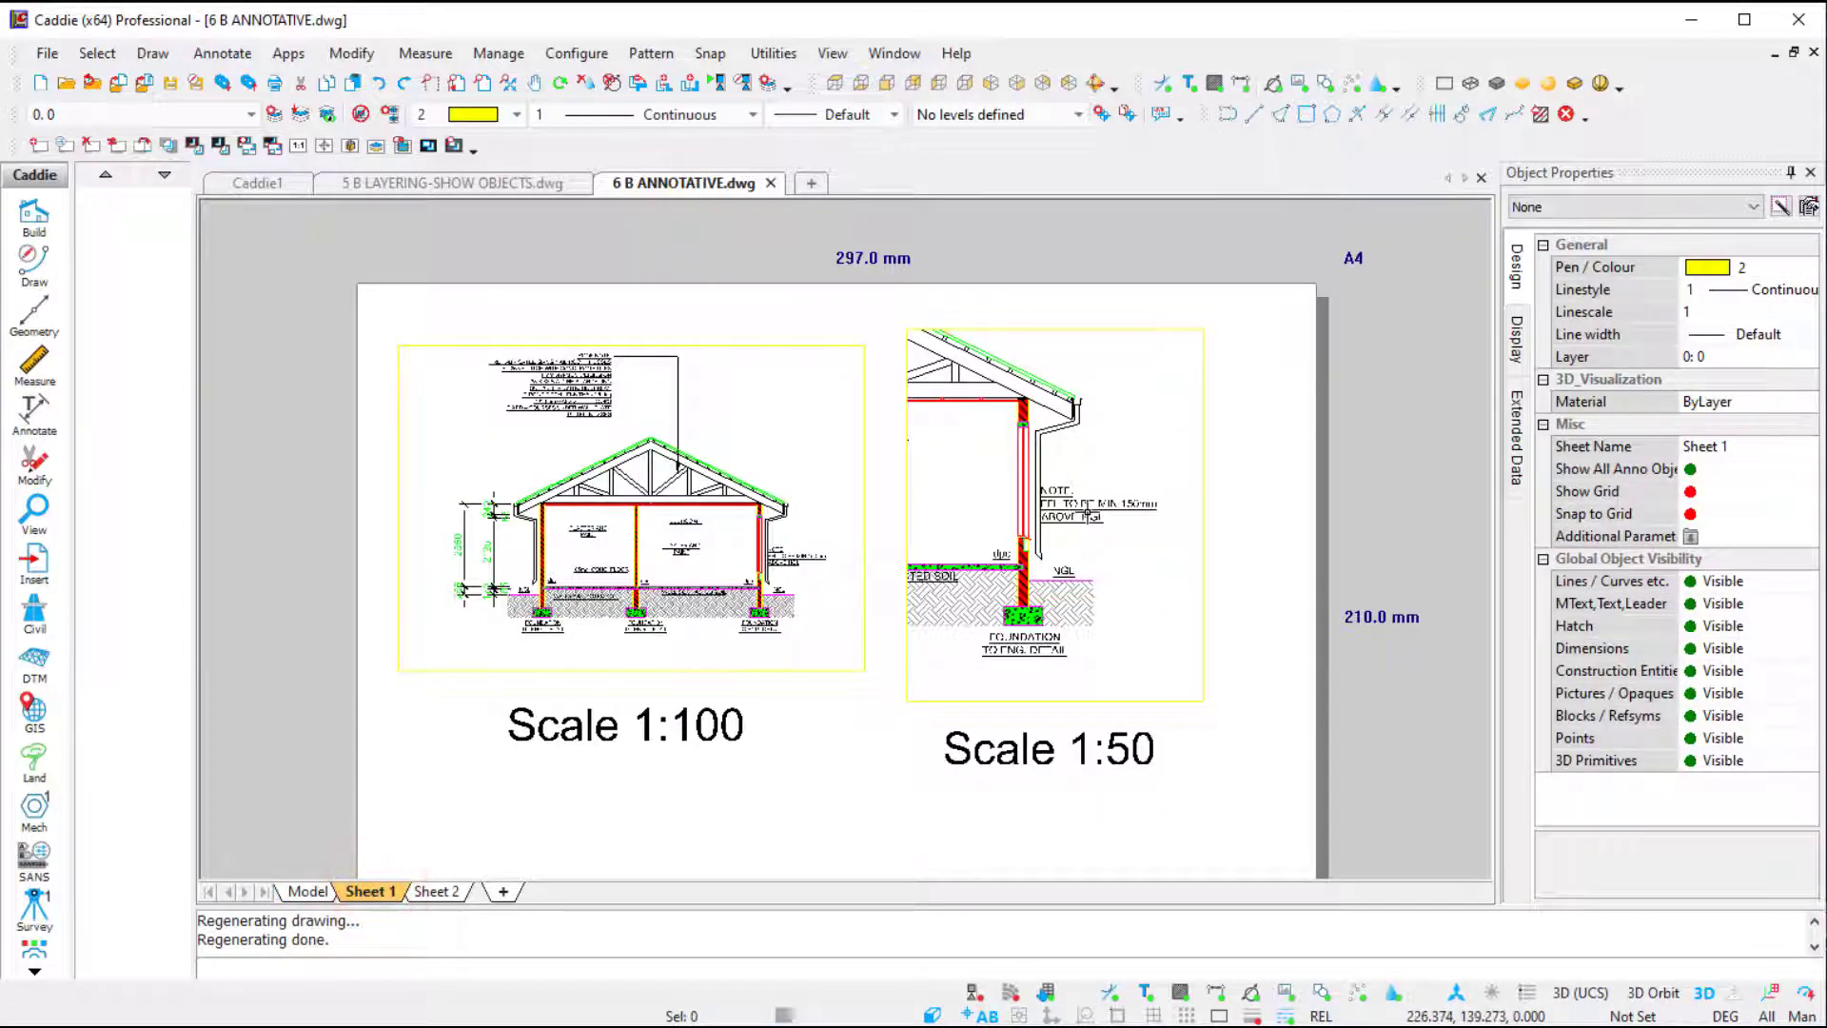
pyautogui.click(308, 891)
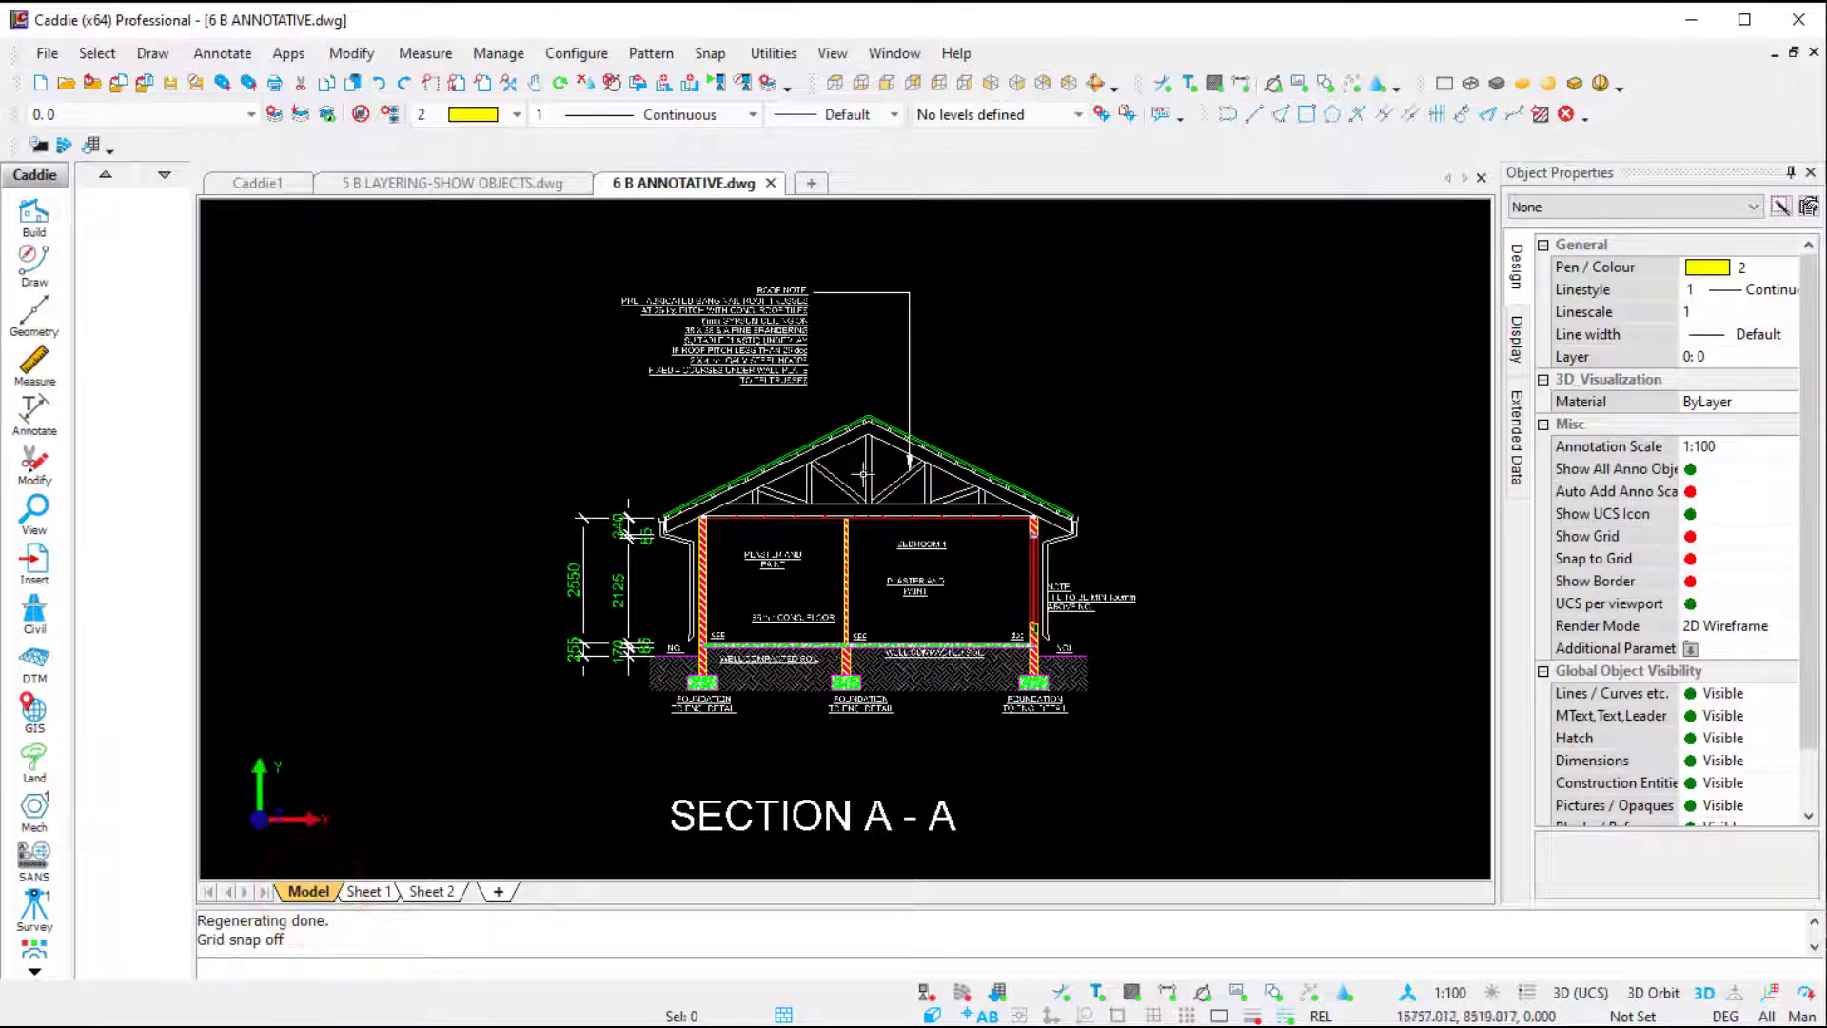
pyautogui.click(438, 251)
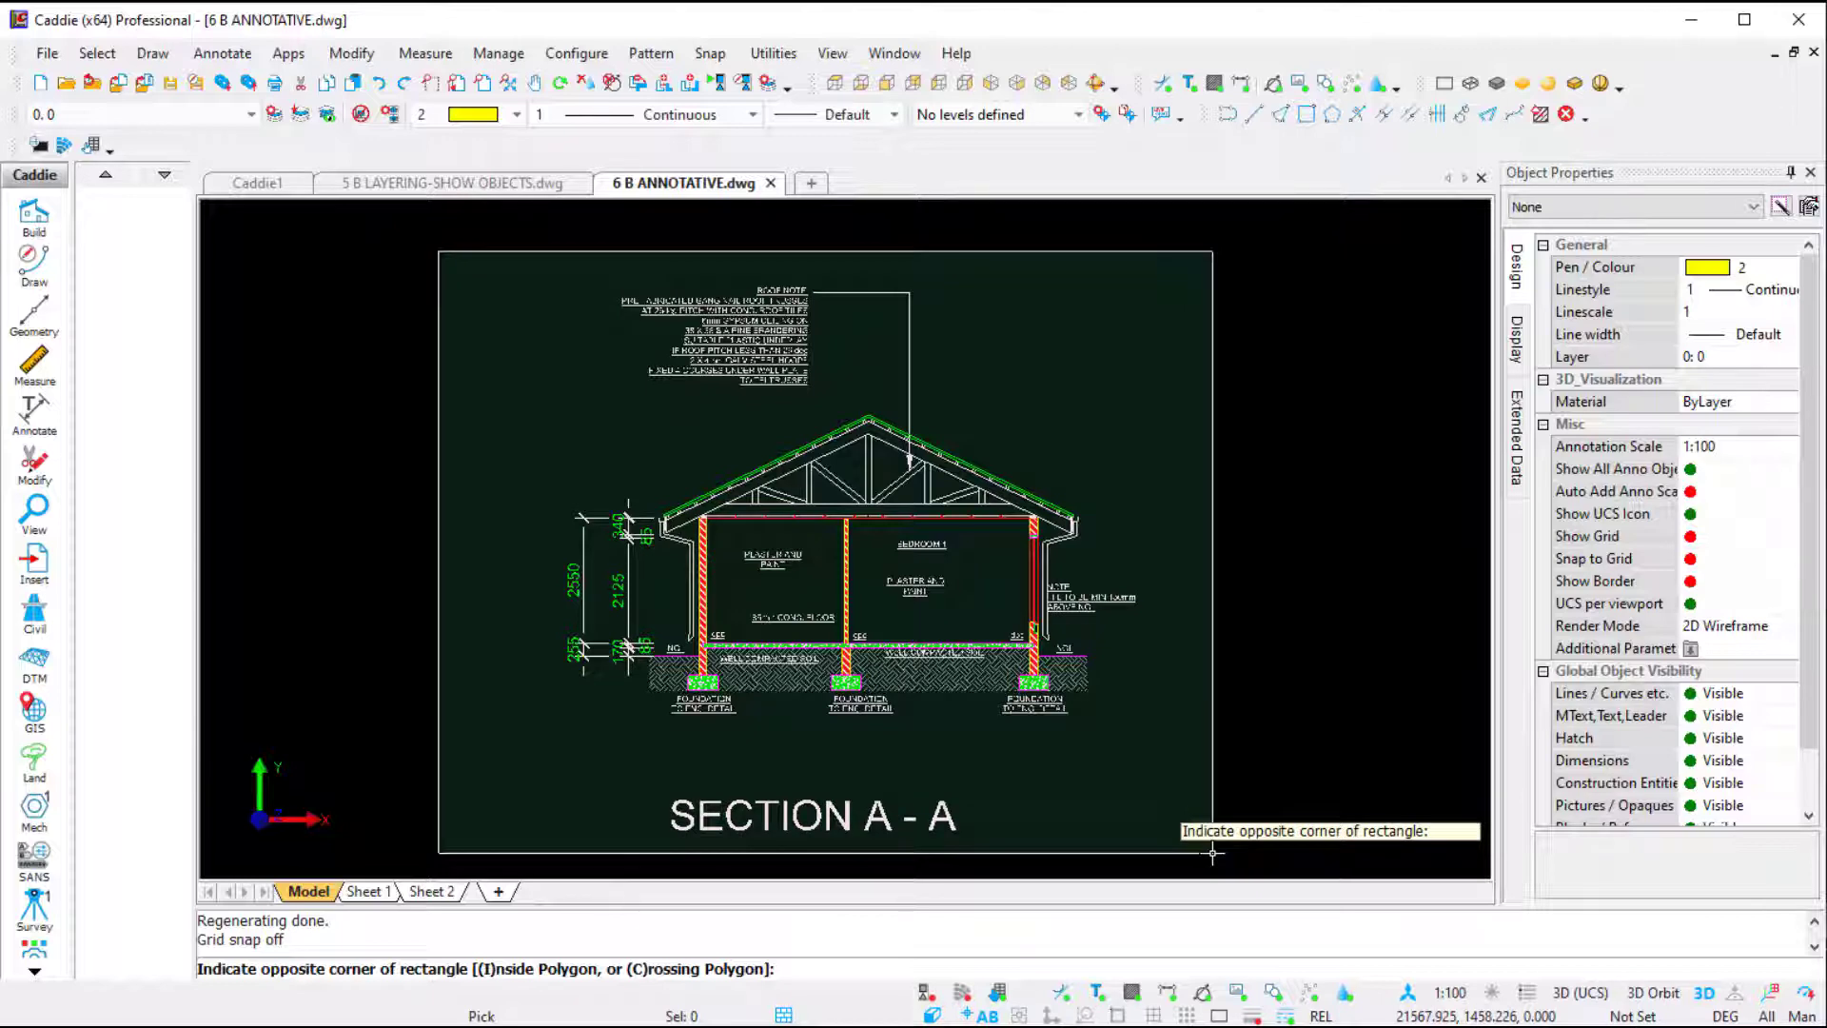
pyautogui.click(1212, 853)
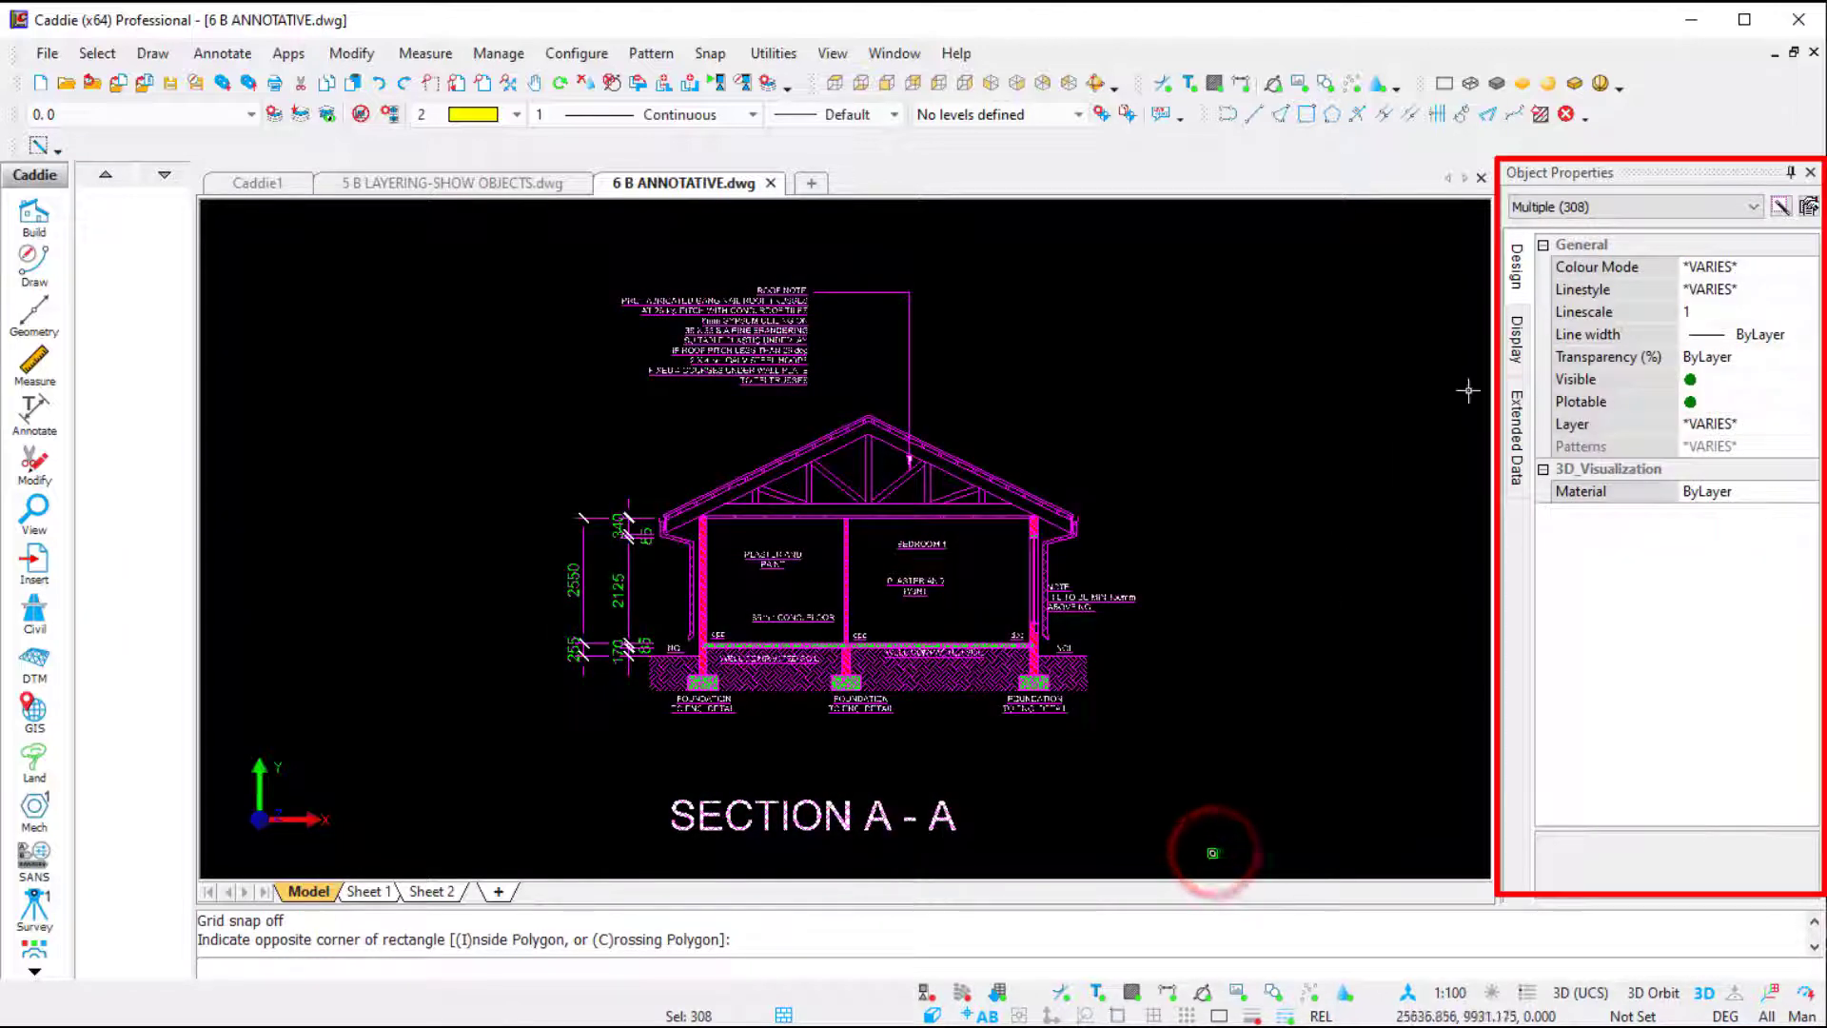
pyautogui.click(1604, 206)
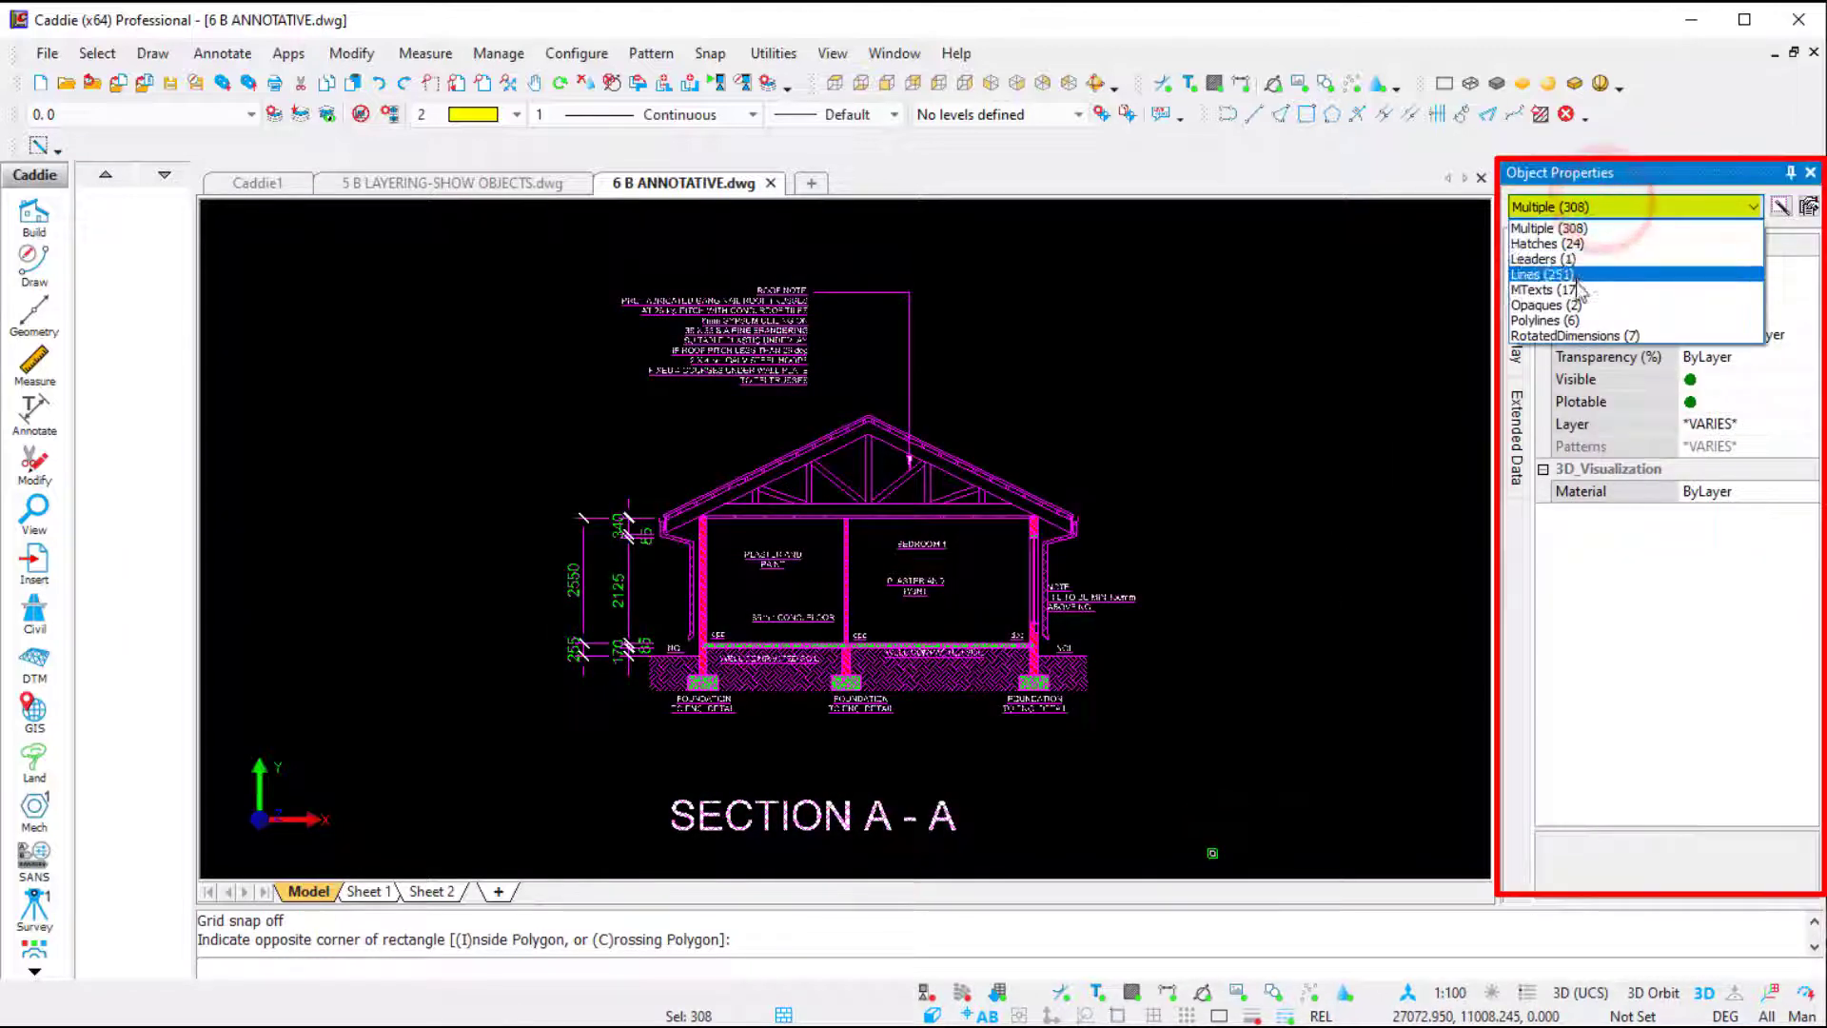
pyautogui.click(1593, 290)
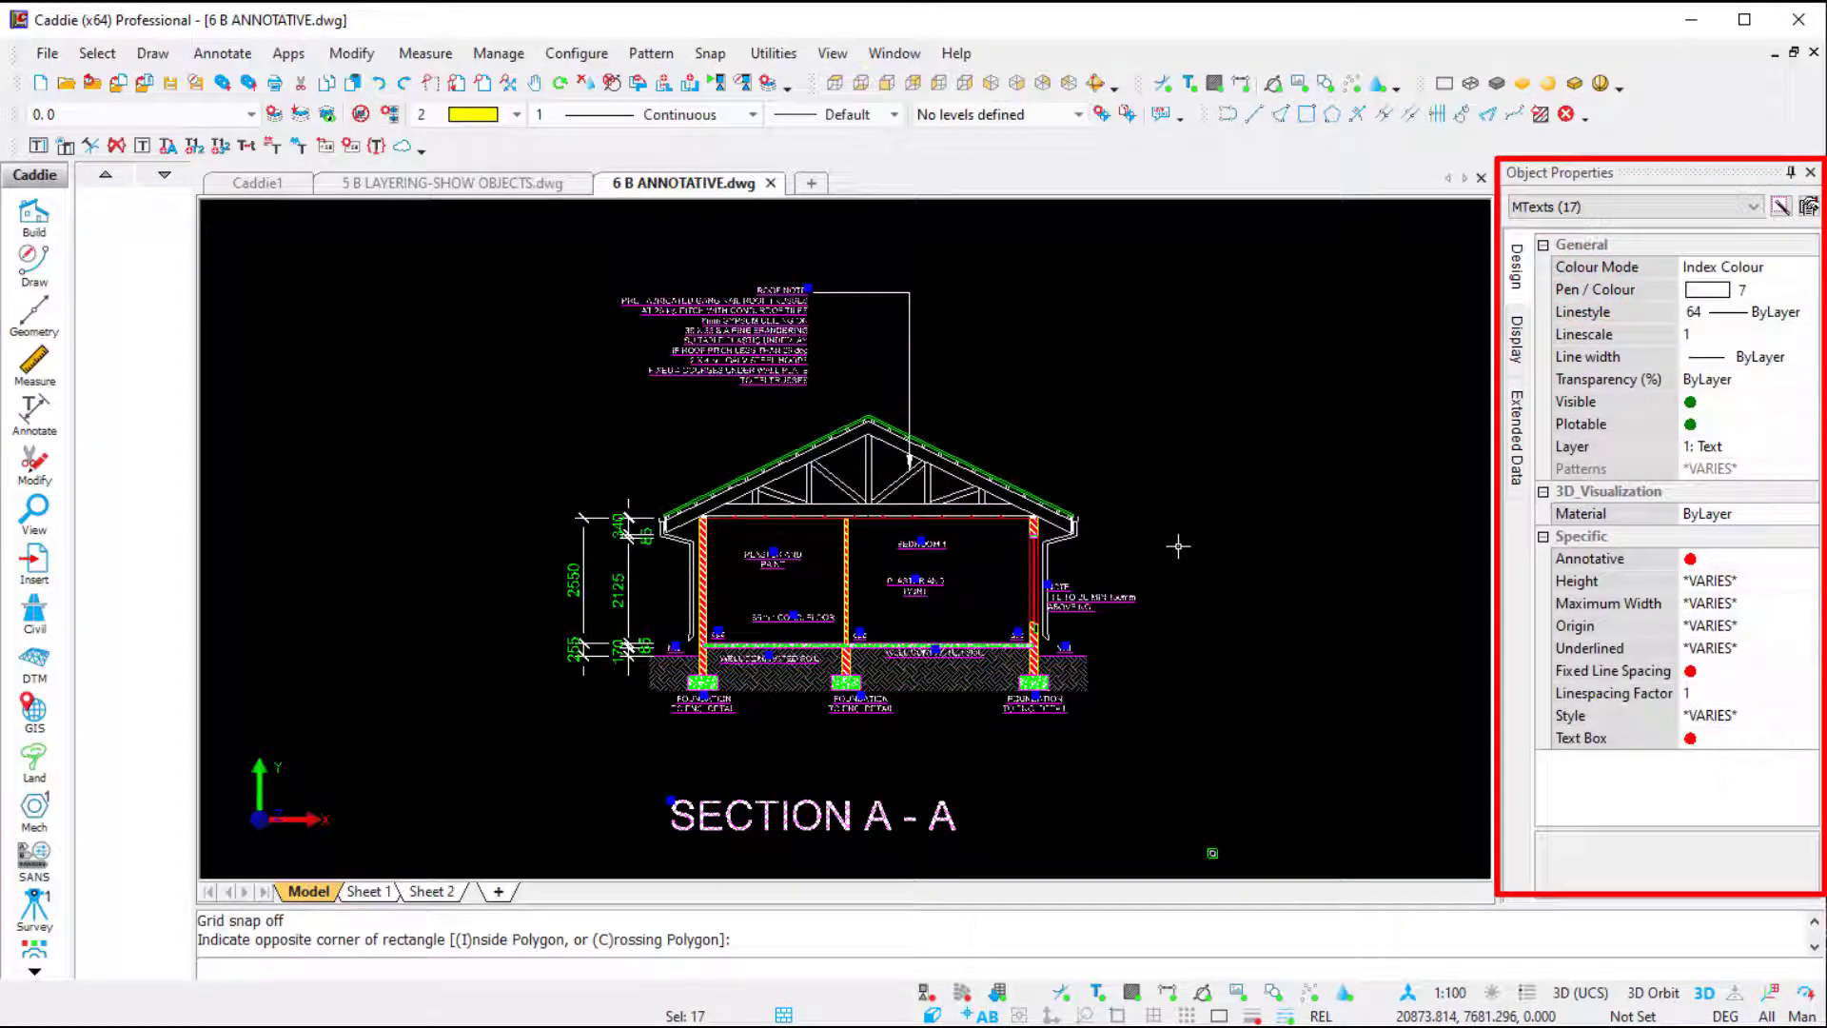
pyautogui.click(1724, 563)
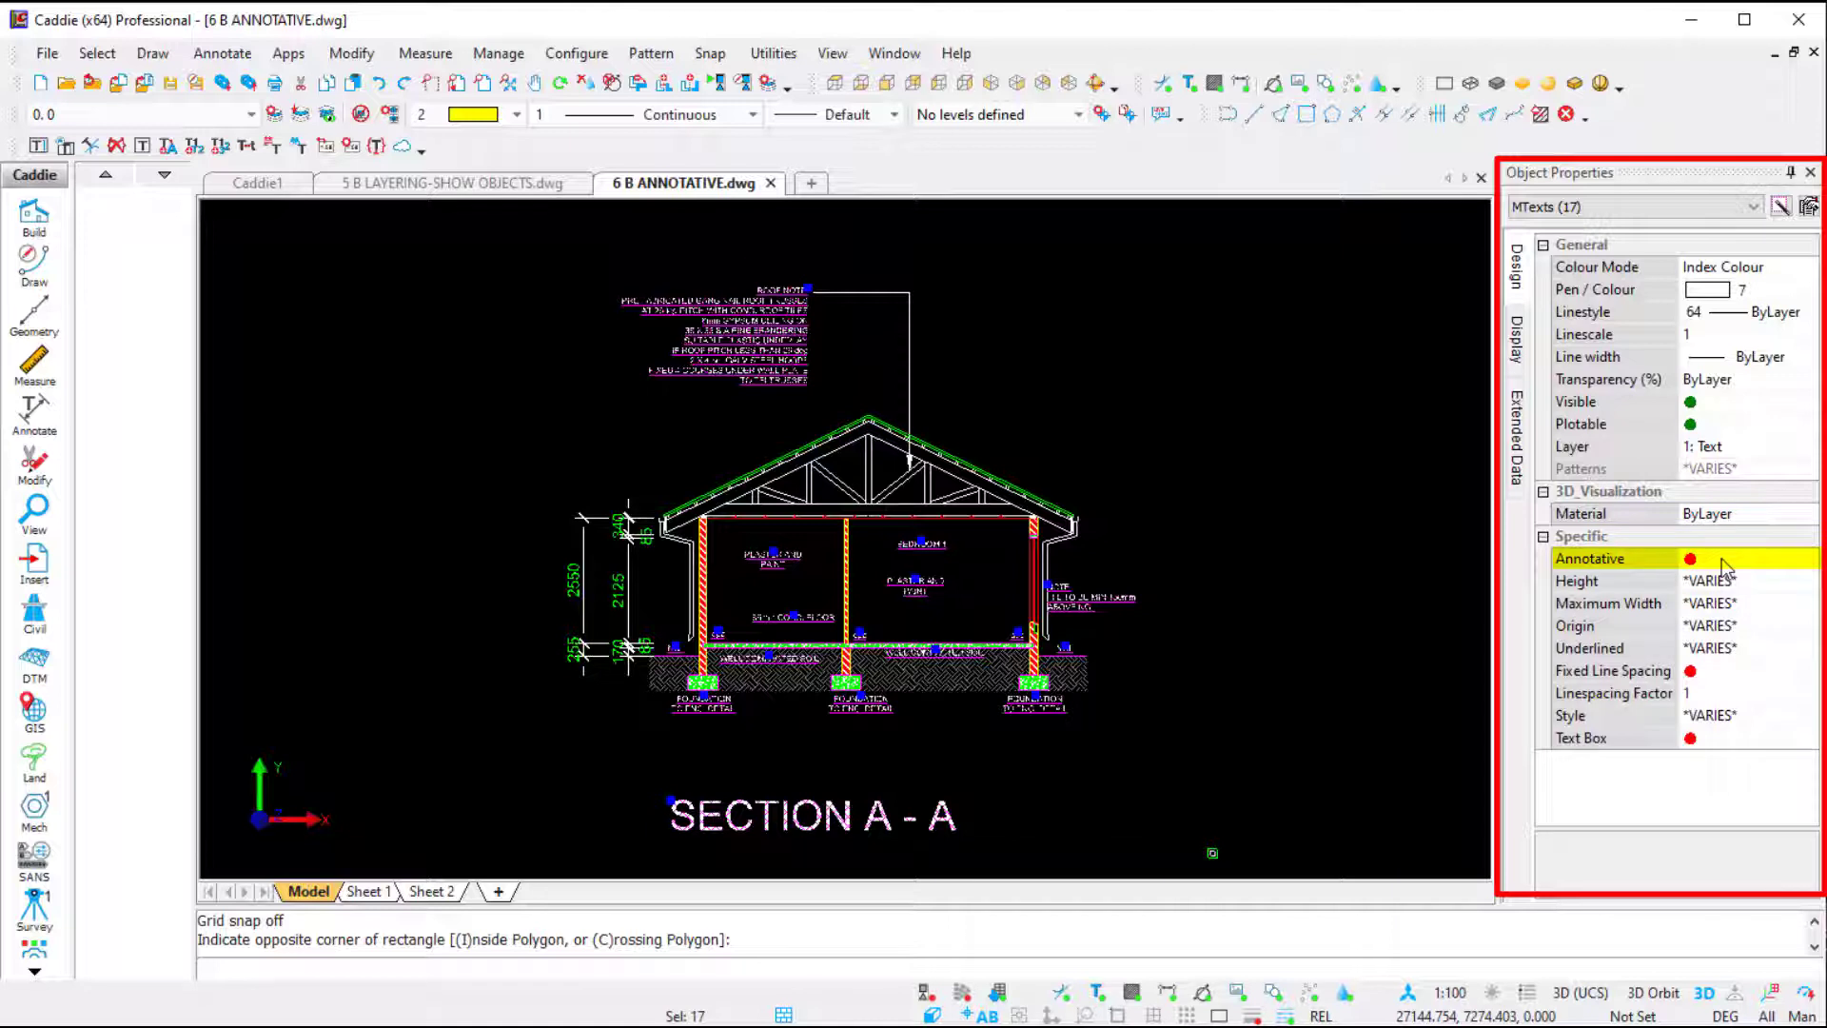
pyautogui.click(1723, 562)
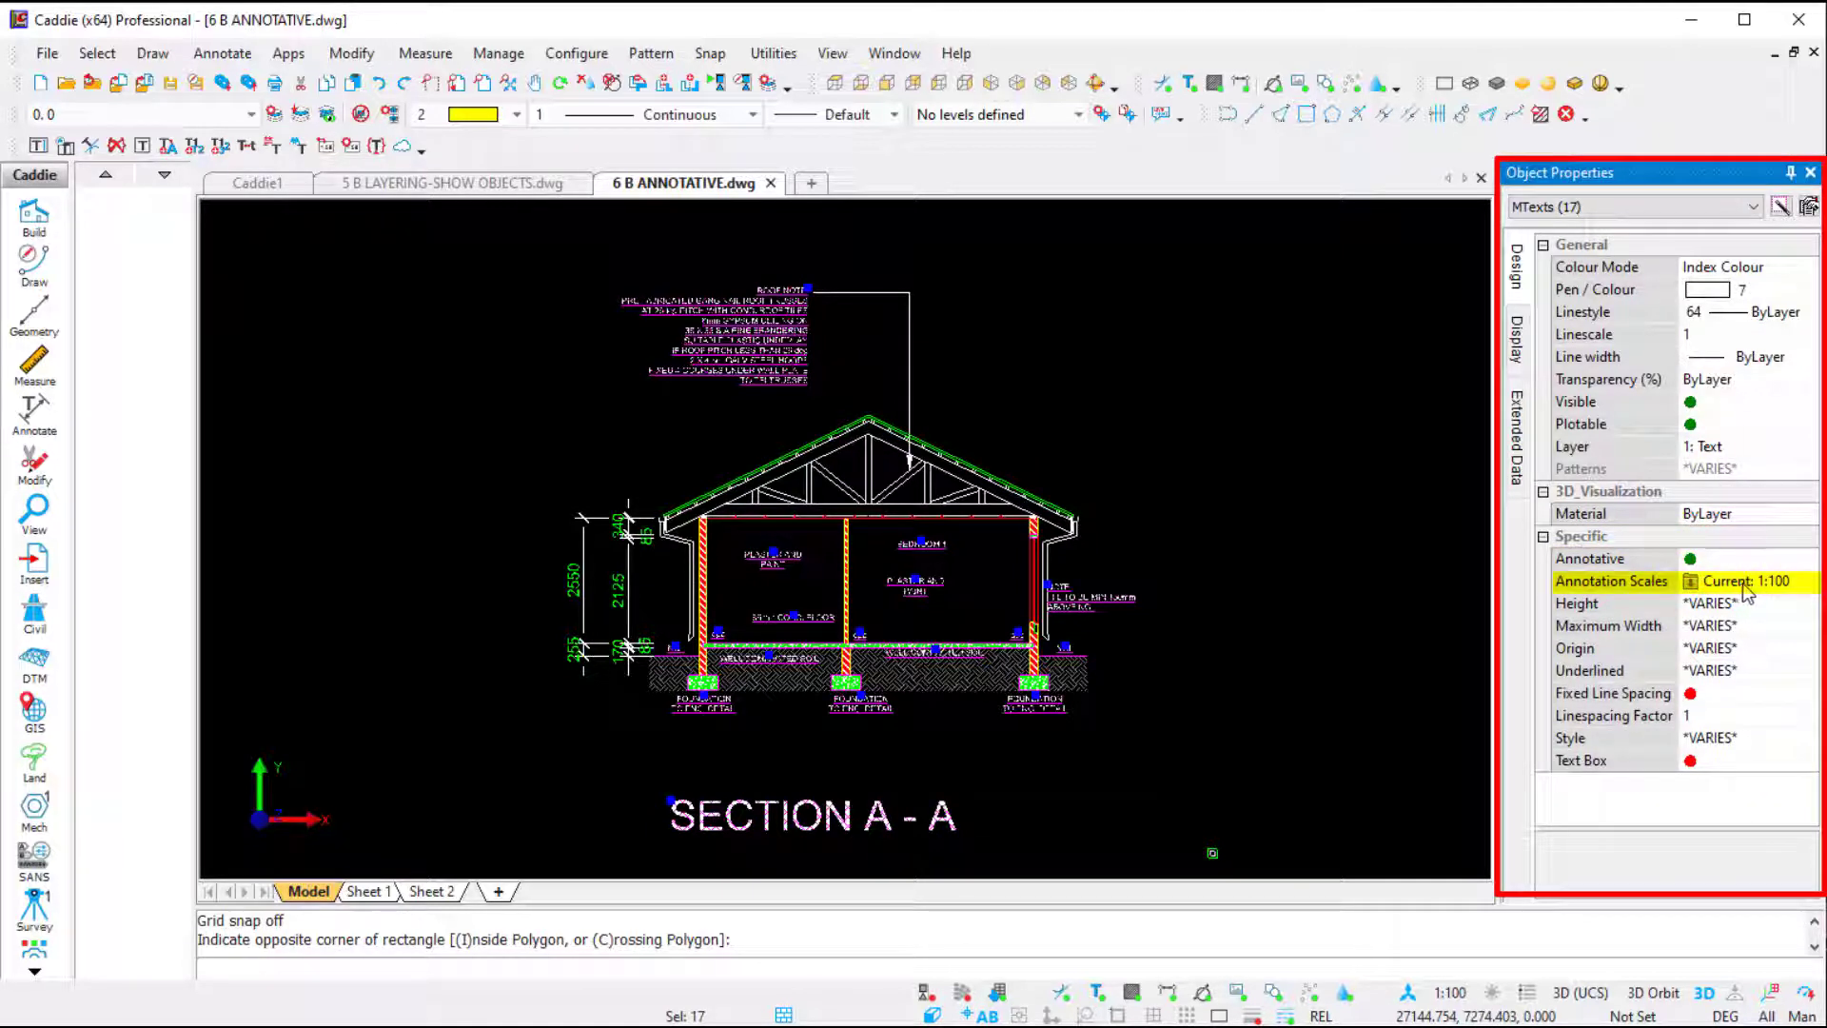
# Add the 1:50 annotation scale to the 17 texts, then regenerate with R and deselect
pyautogui.click(1745, 586)
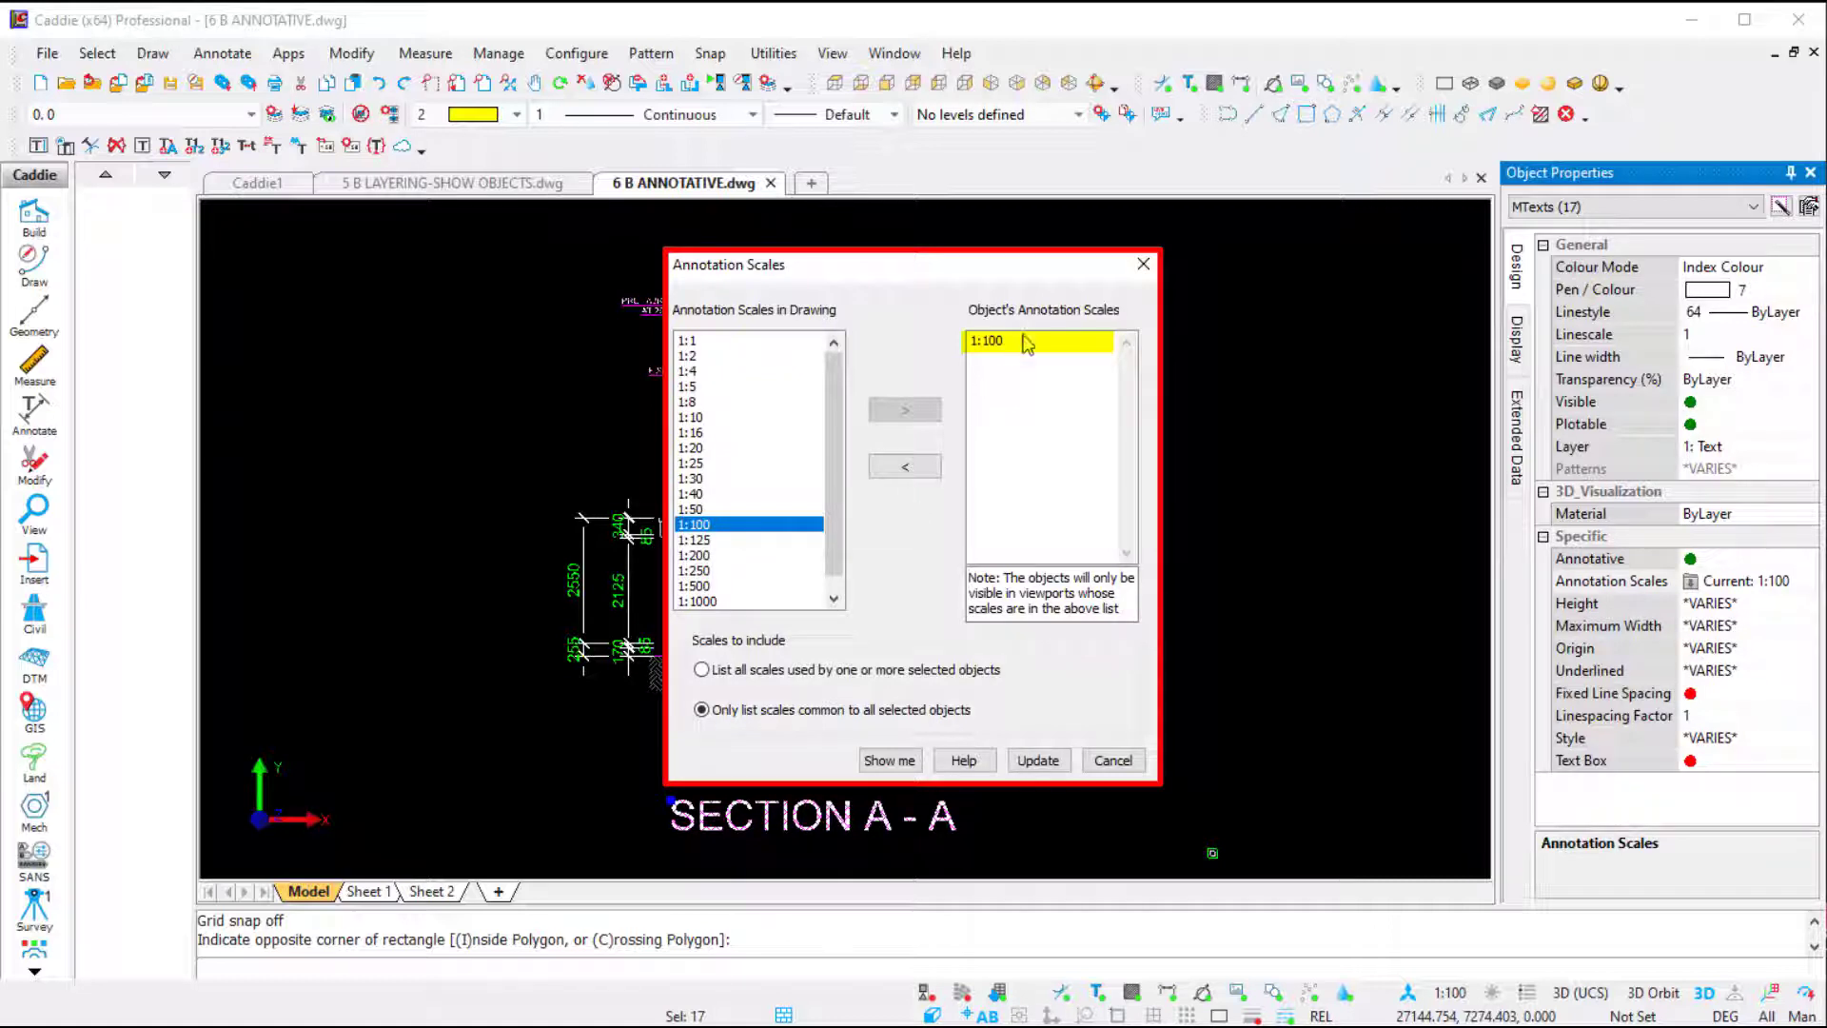
pyautogui.click(691, 510)
pyautogui.click(904, 409)
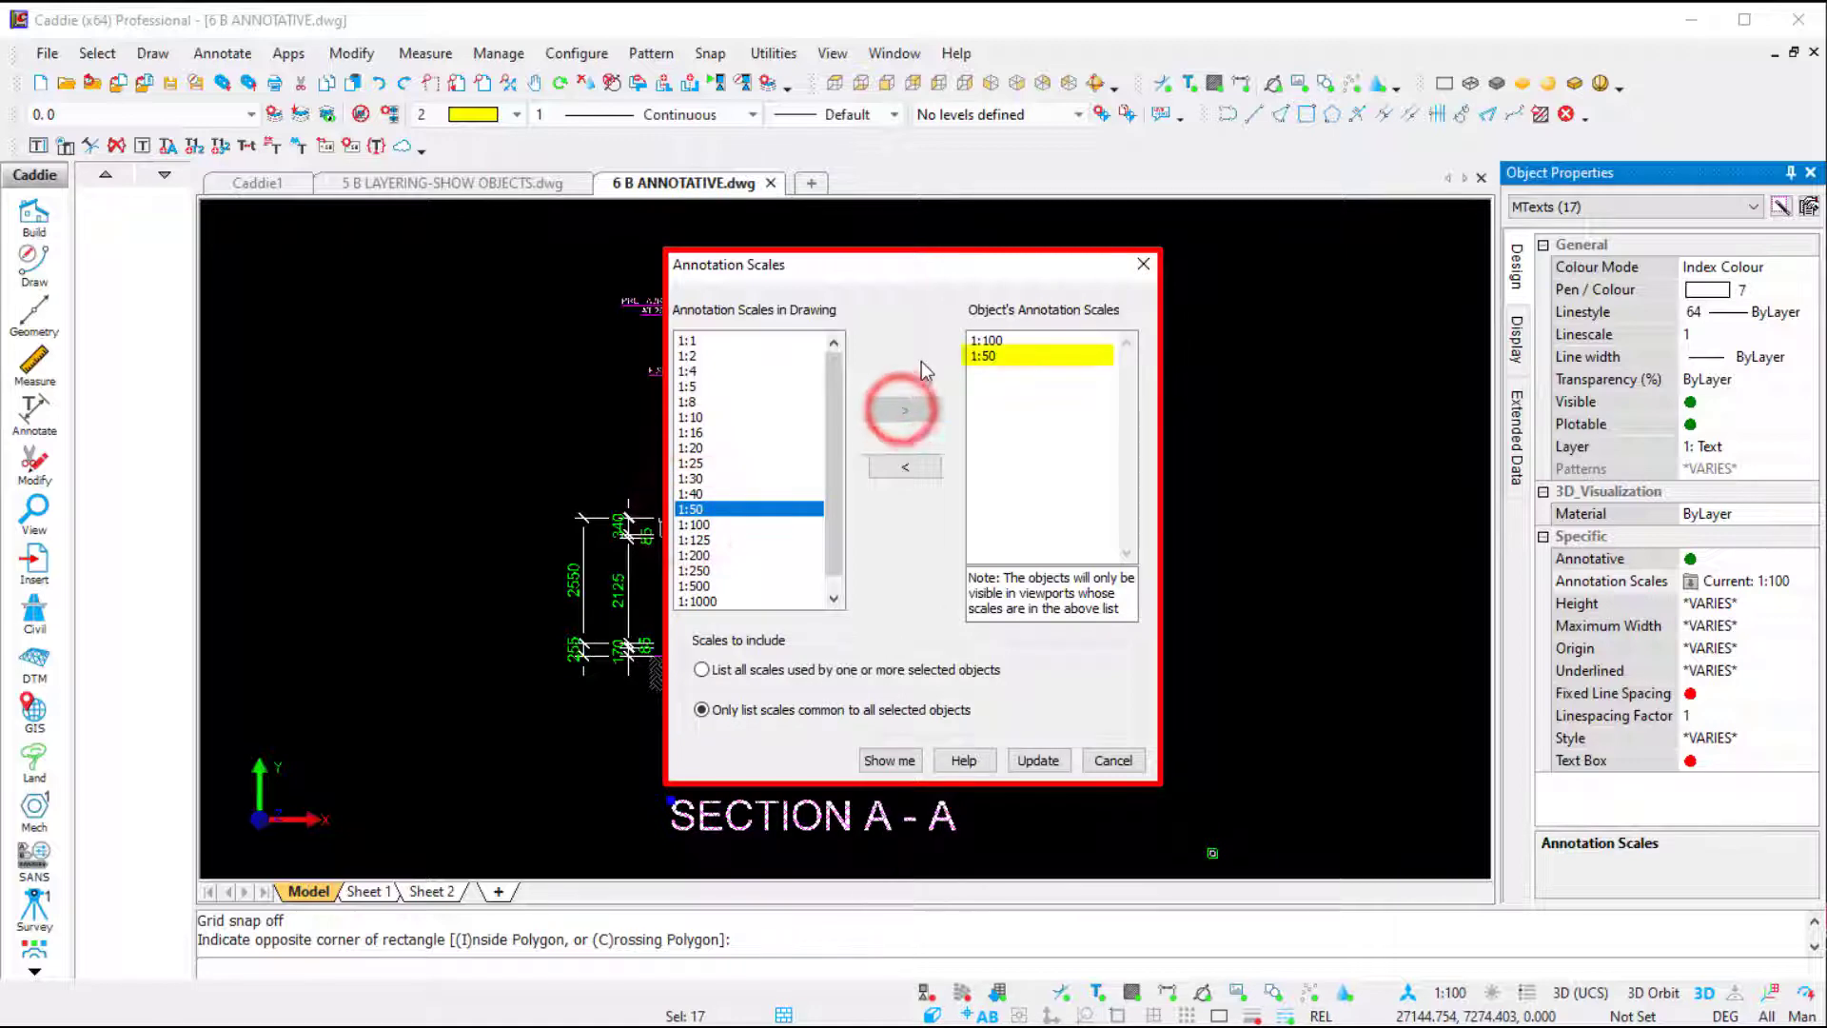
pyautogui.click(1038, 761)
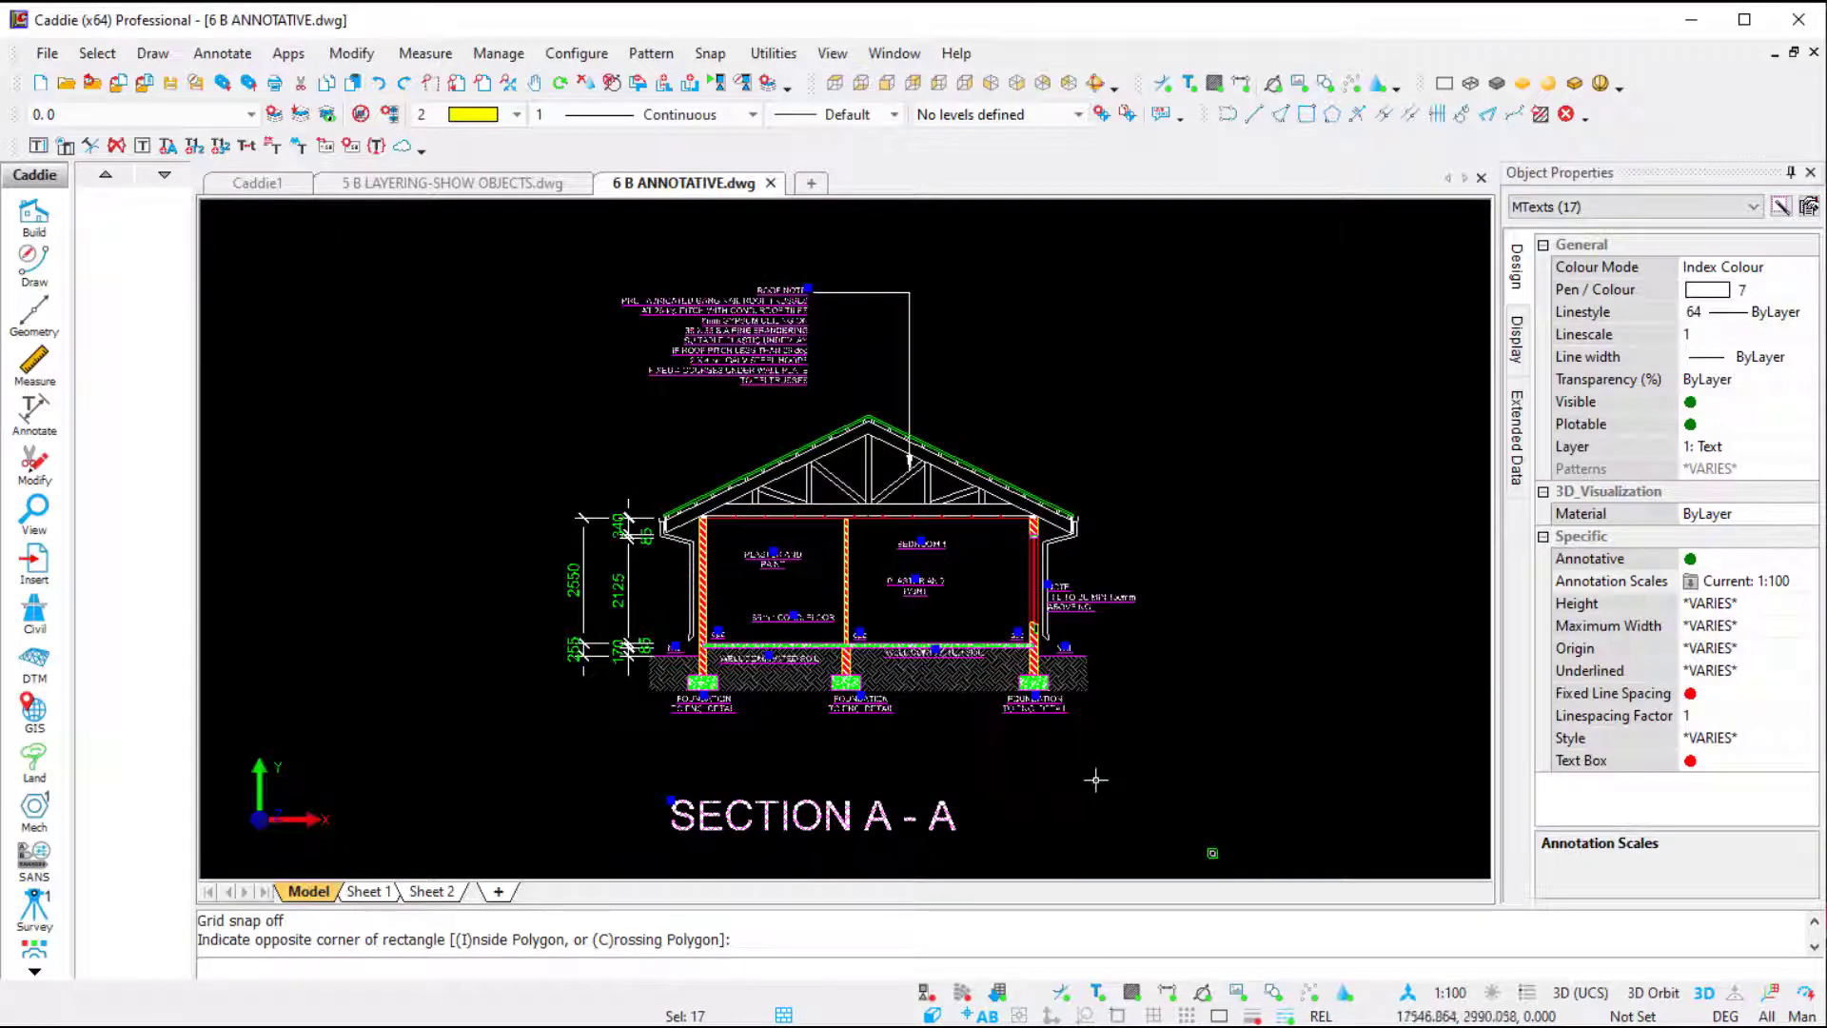
pyautogui.press('r')
pyautogui.press('Escape')
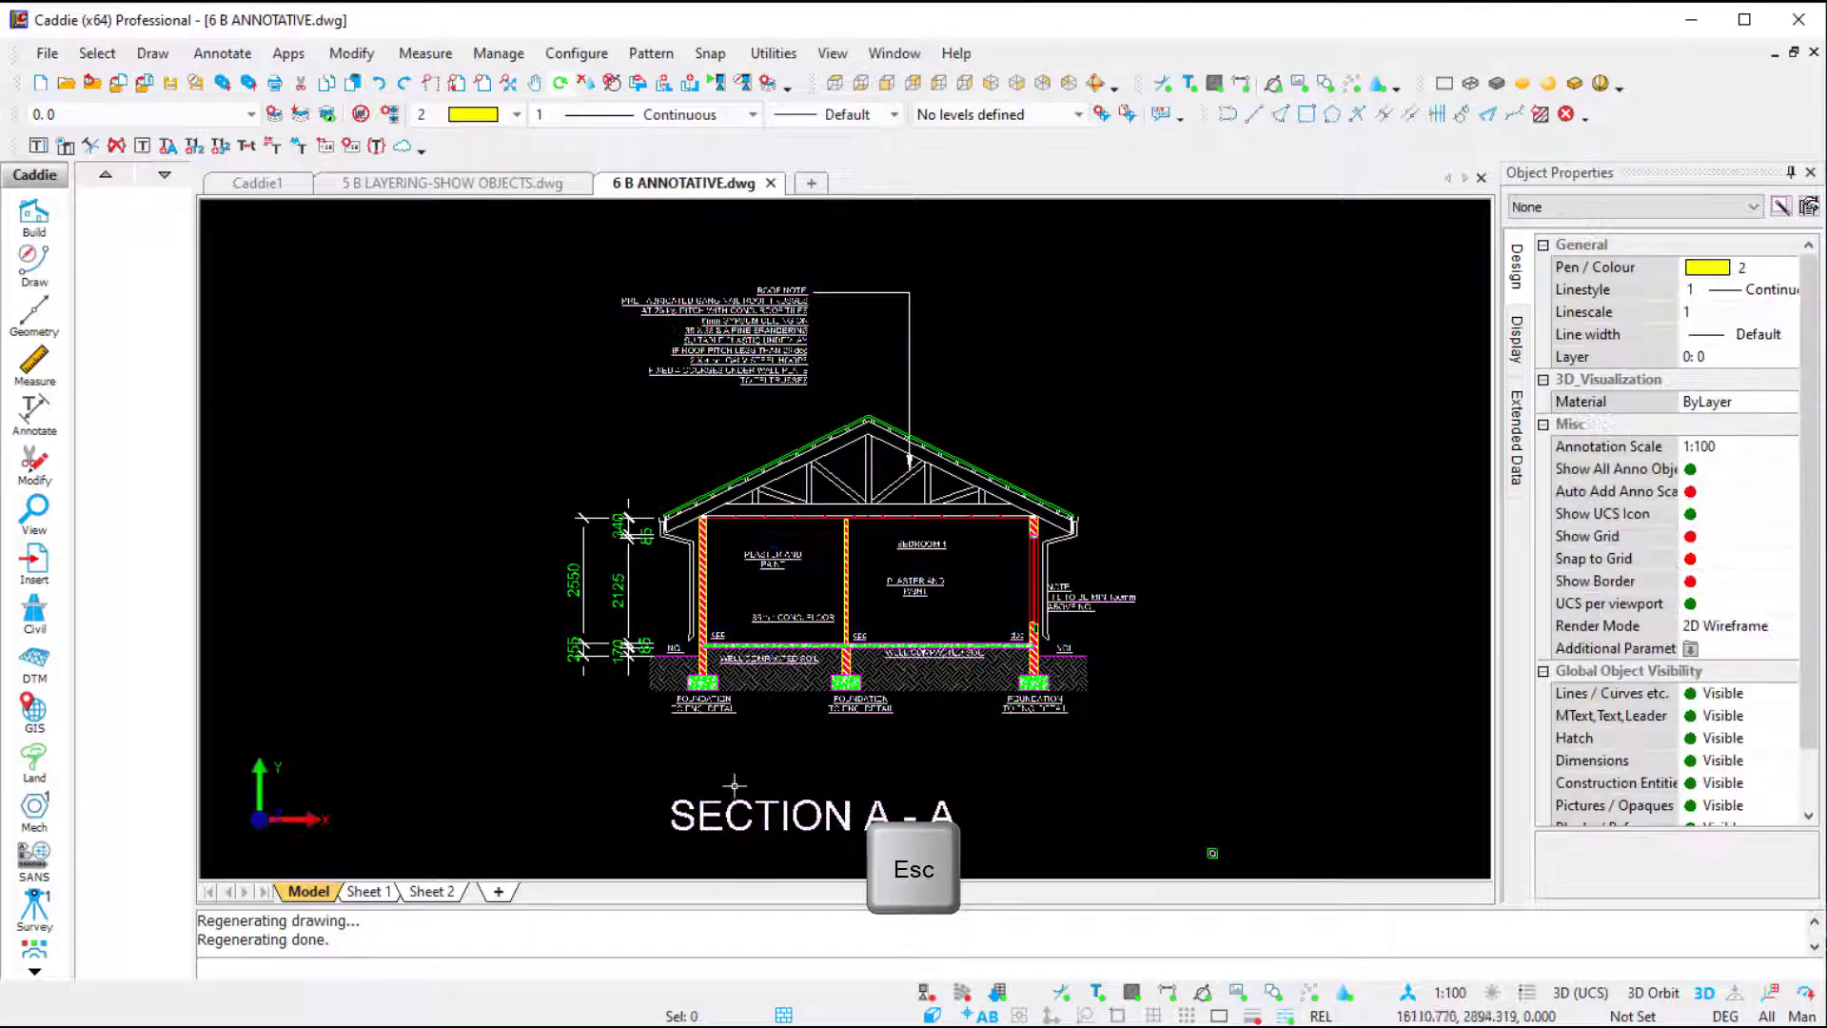
# Check the 1:50 and 1:100 viewports on Sheet 1, then move to the empty A4 Sheet 2
pyautogui.click(369, 894)
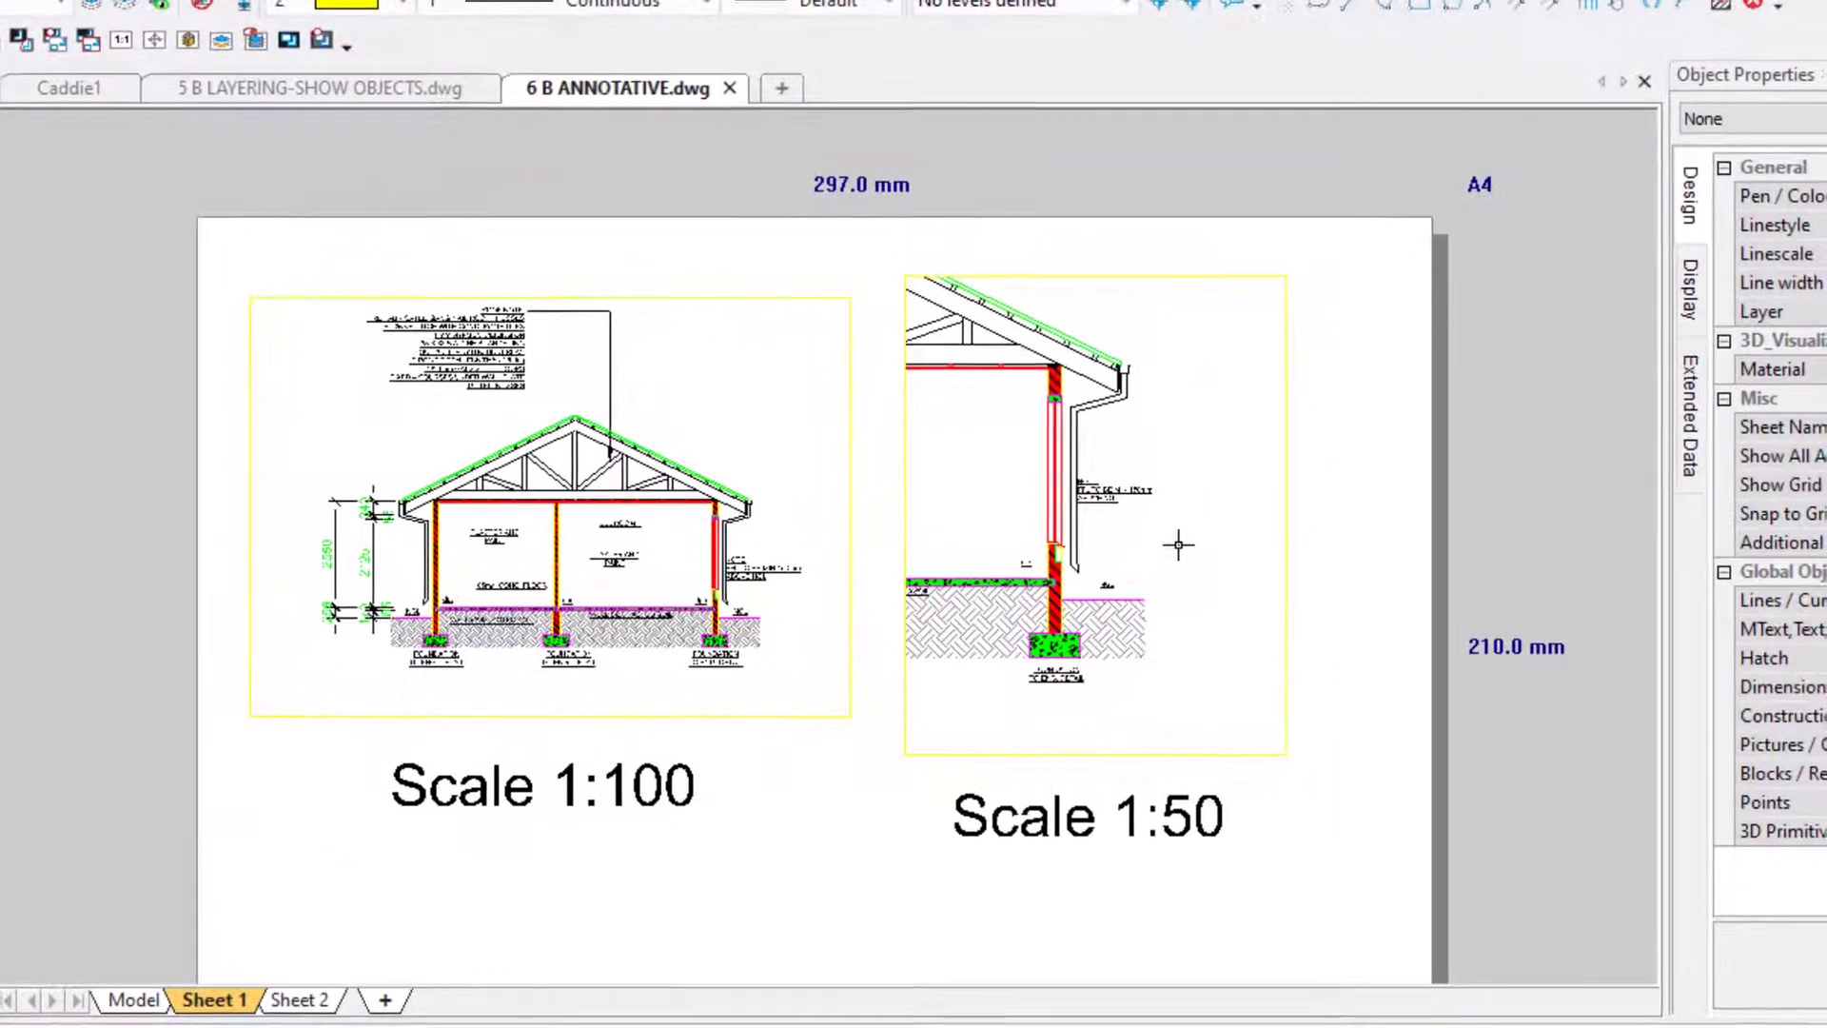
pyautogui.click(1143, 537)
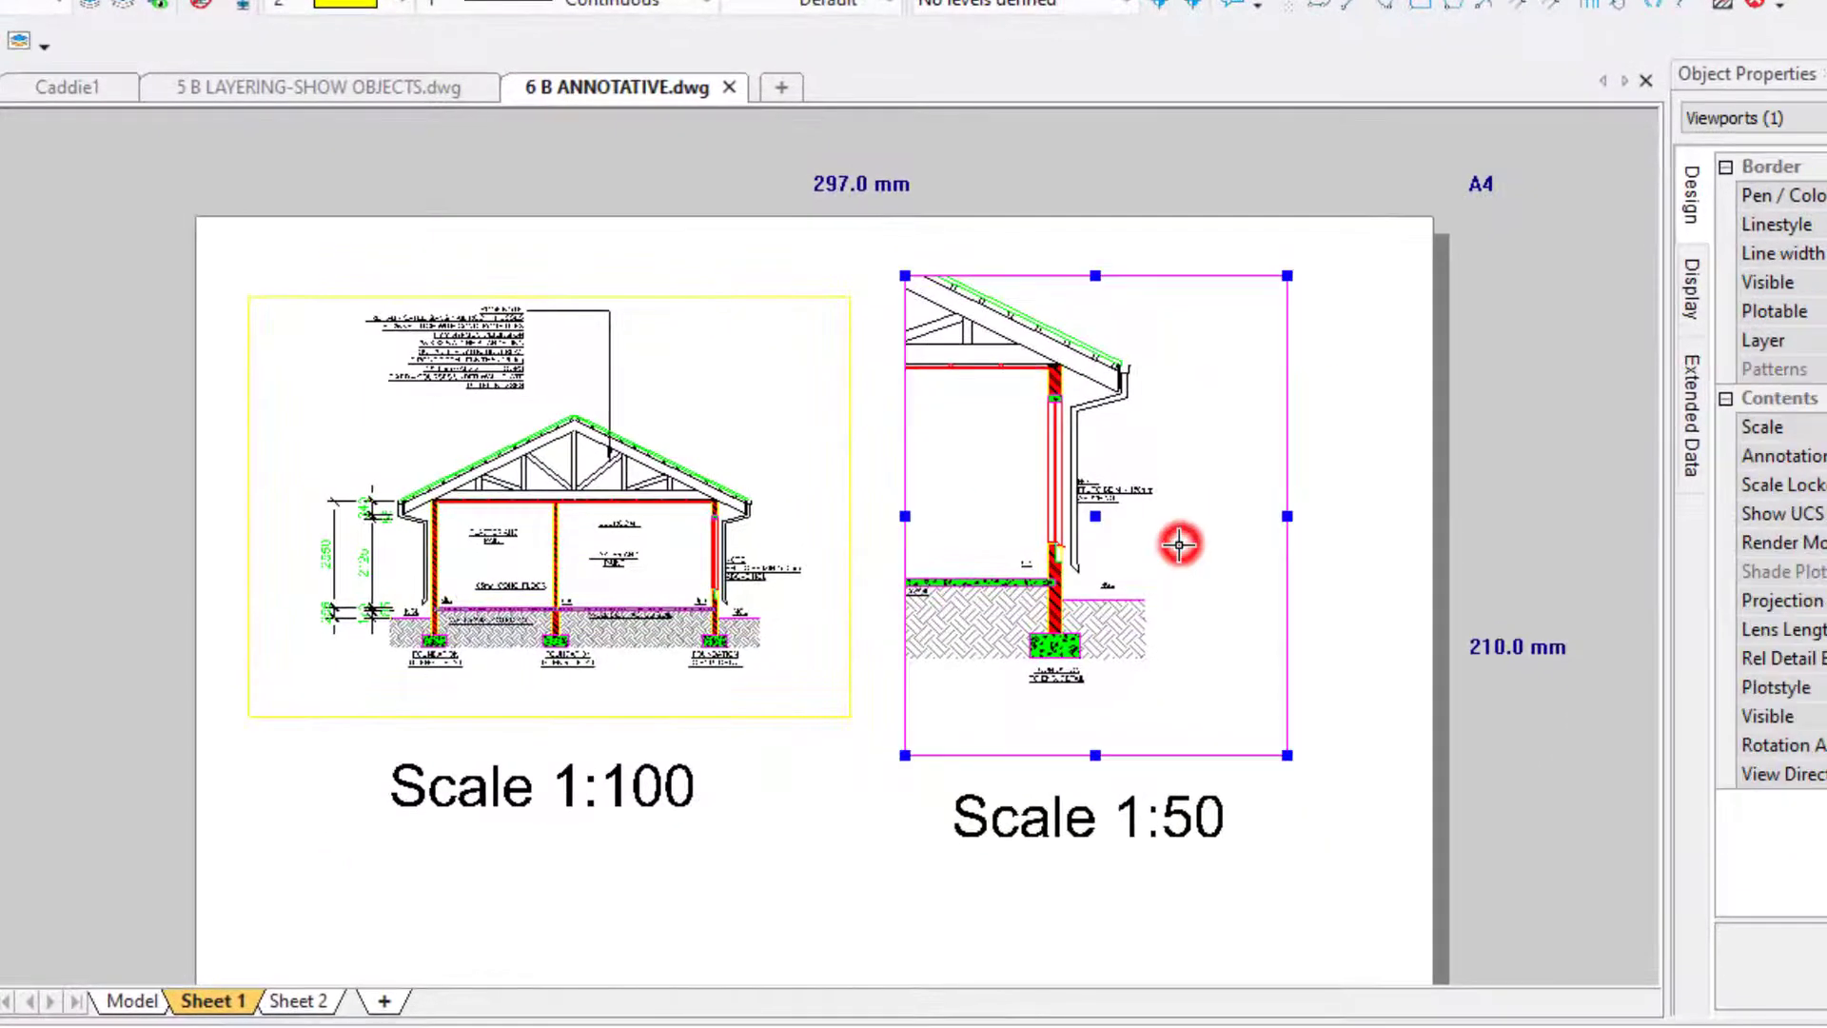
pyautogui.click(738, 514)
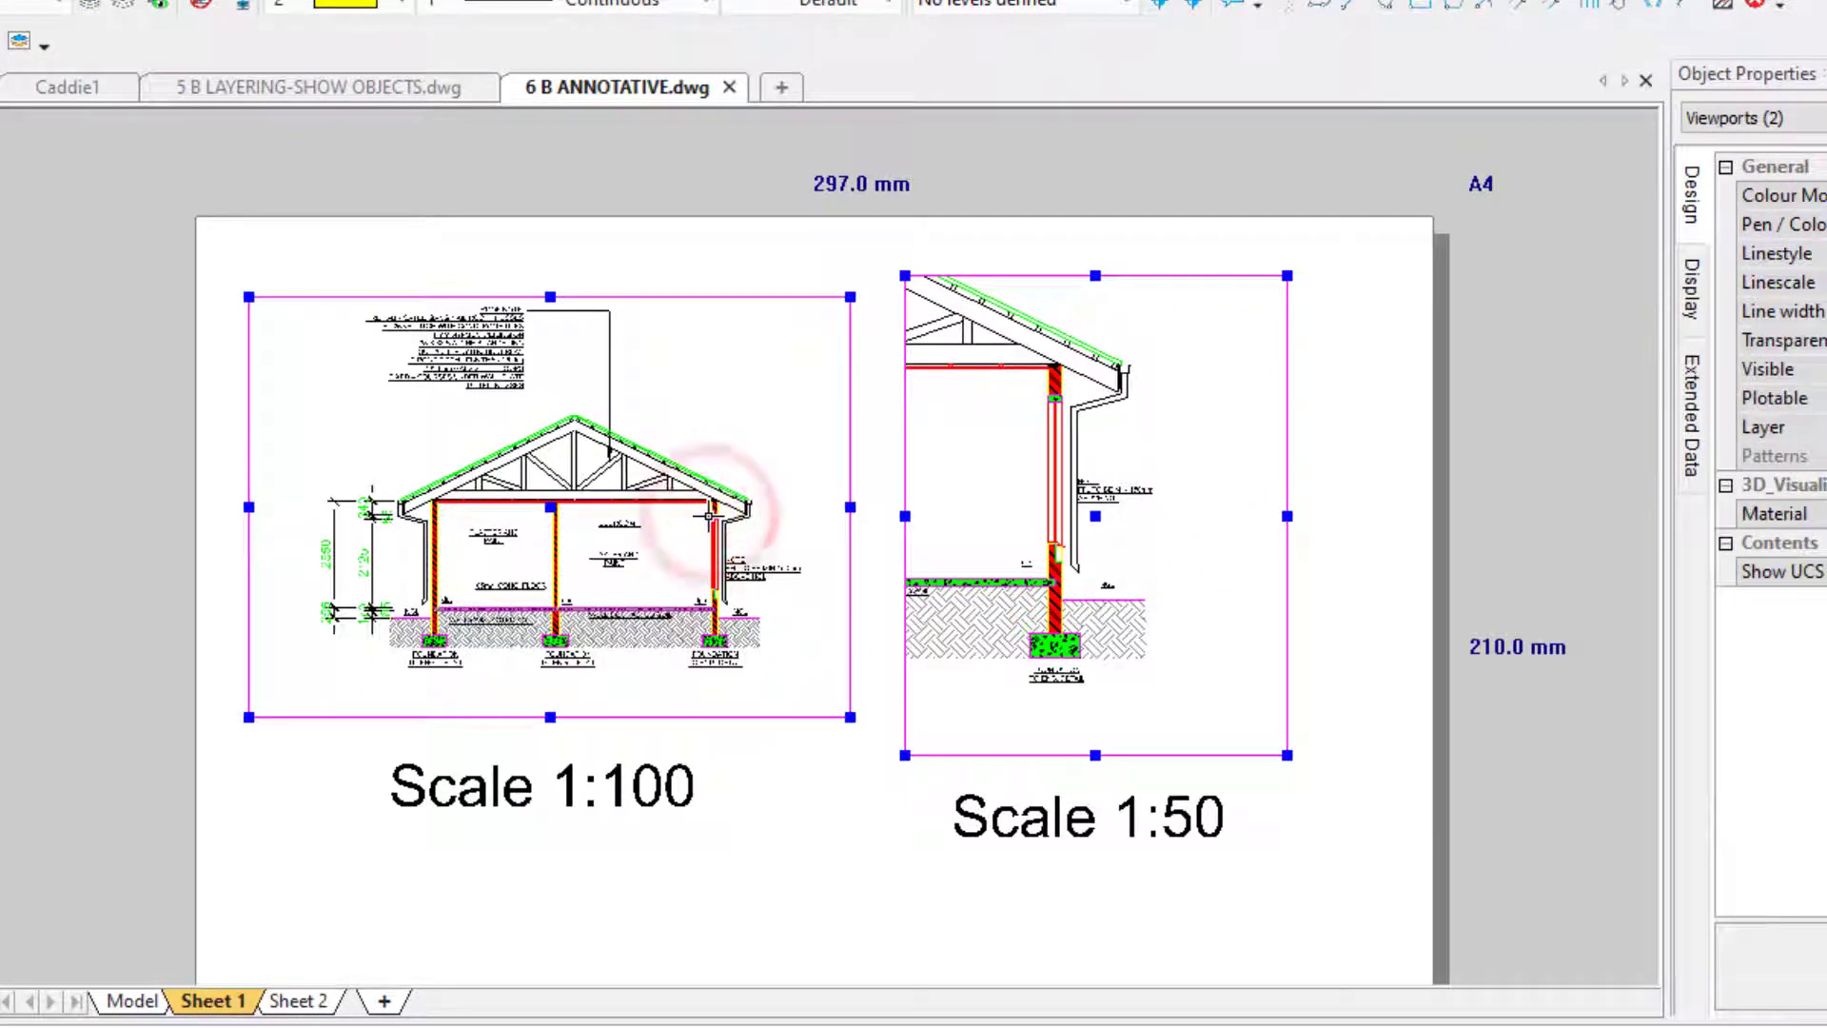
pyautogui.scroll(3, 937, 570)
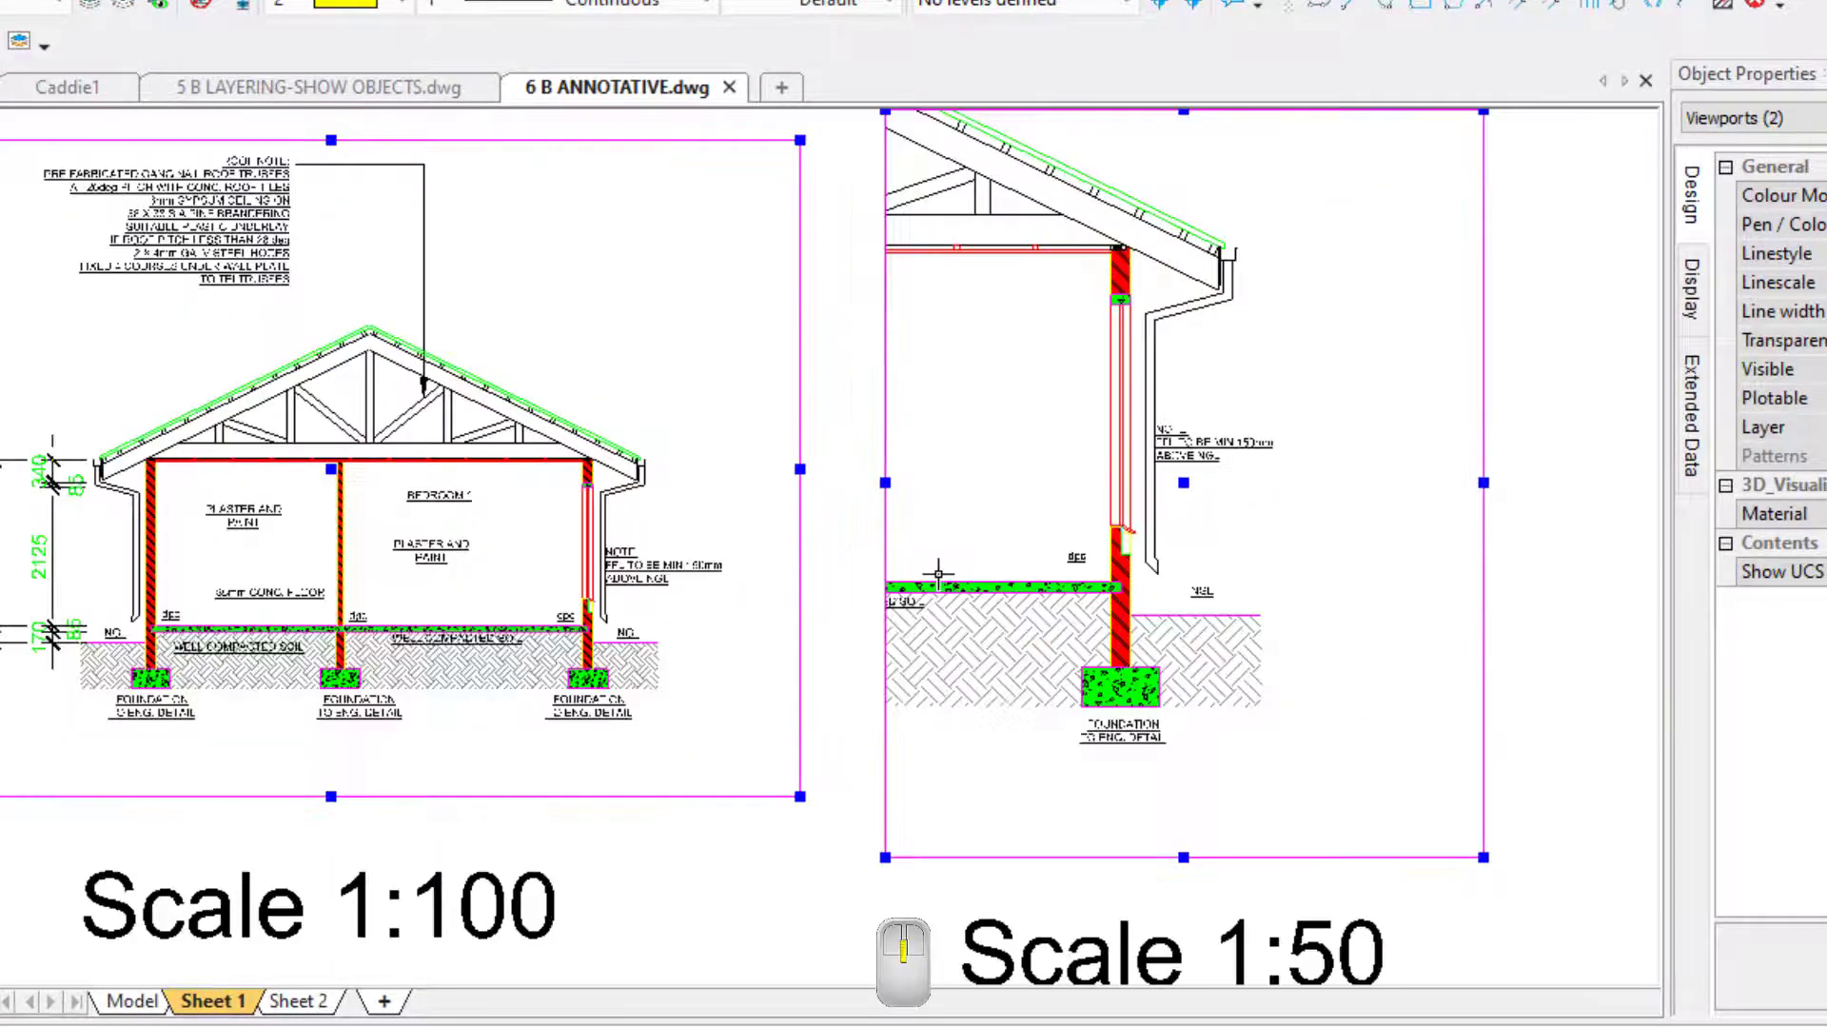
pyautogui.press('Escape')
pyautogui.click(586, 611)
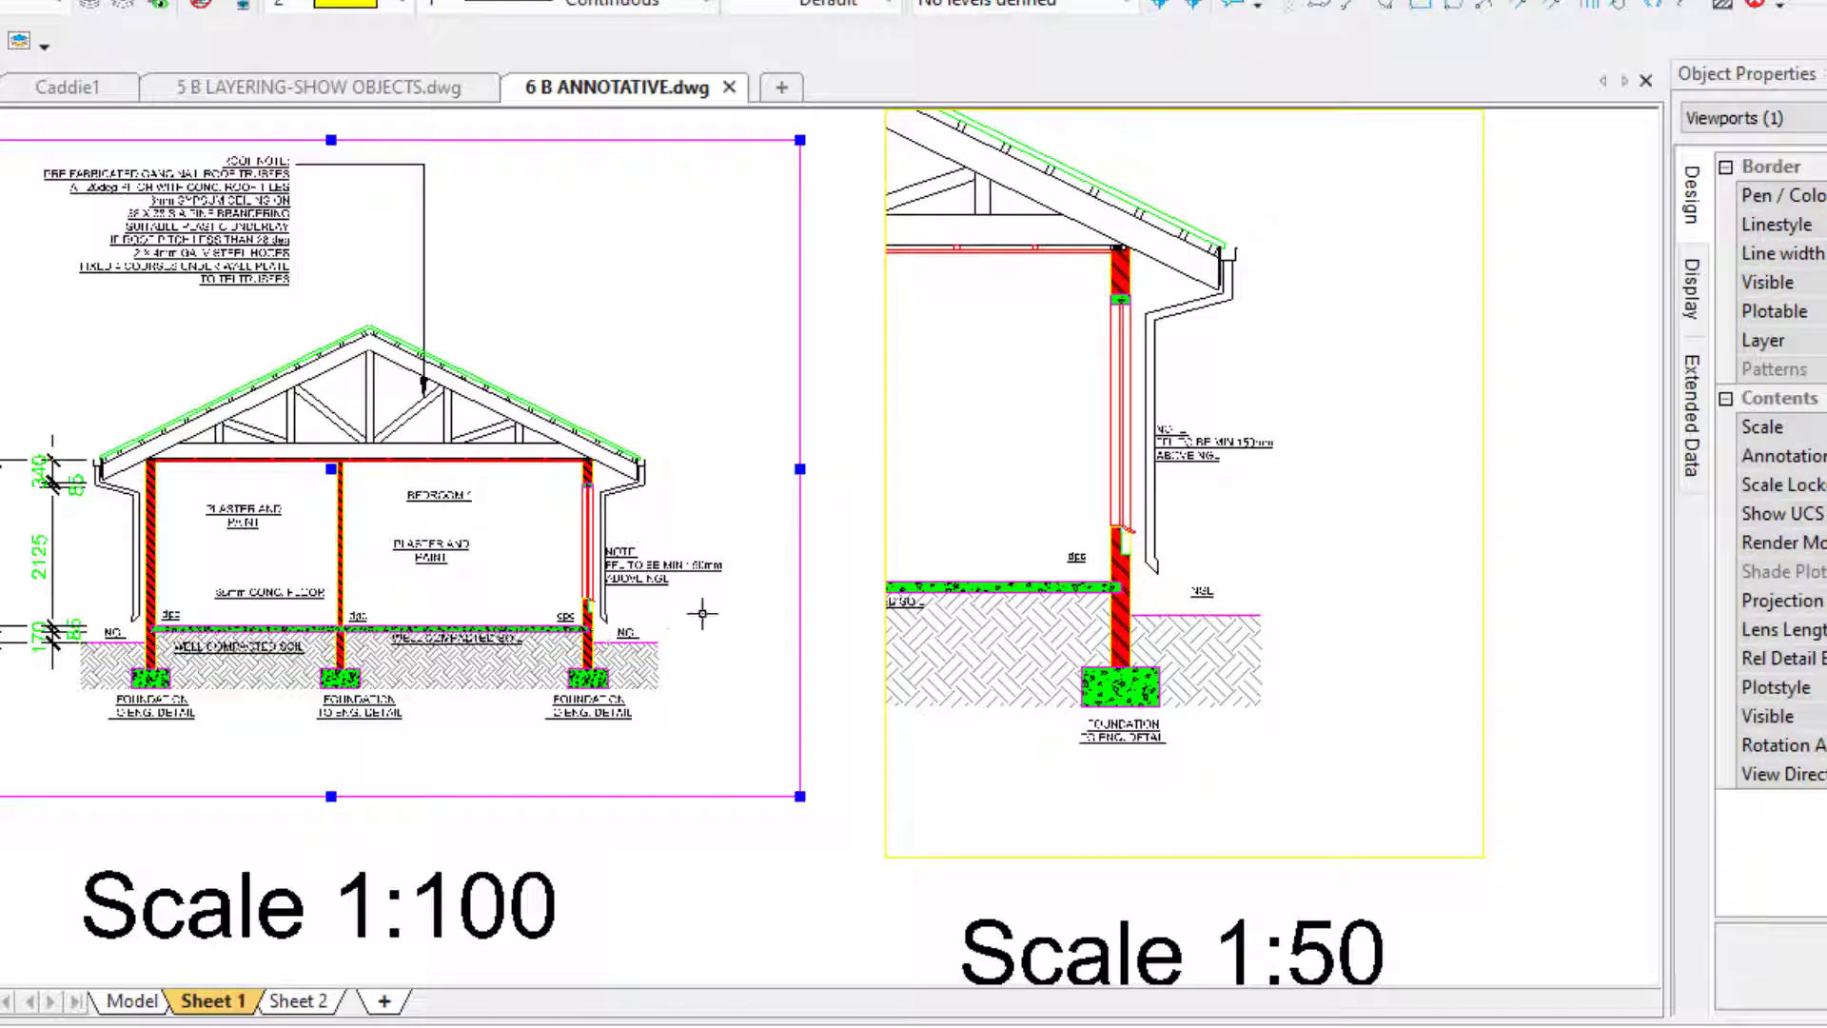
pyautogui.press('Escape')
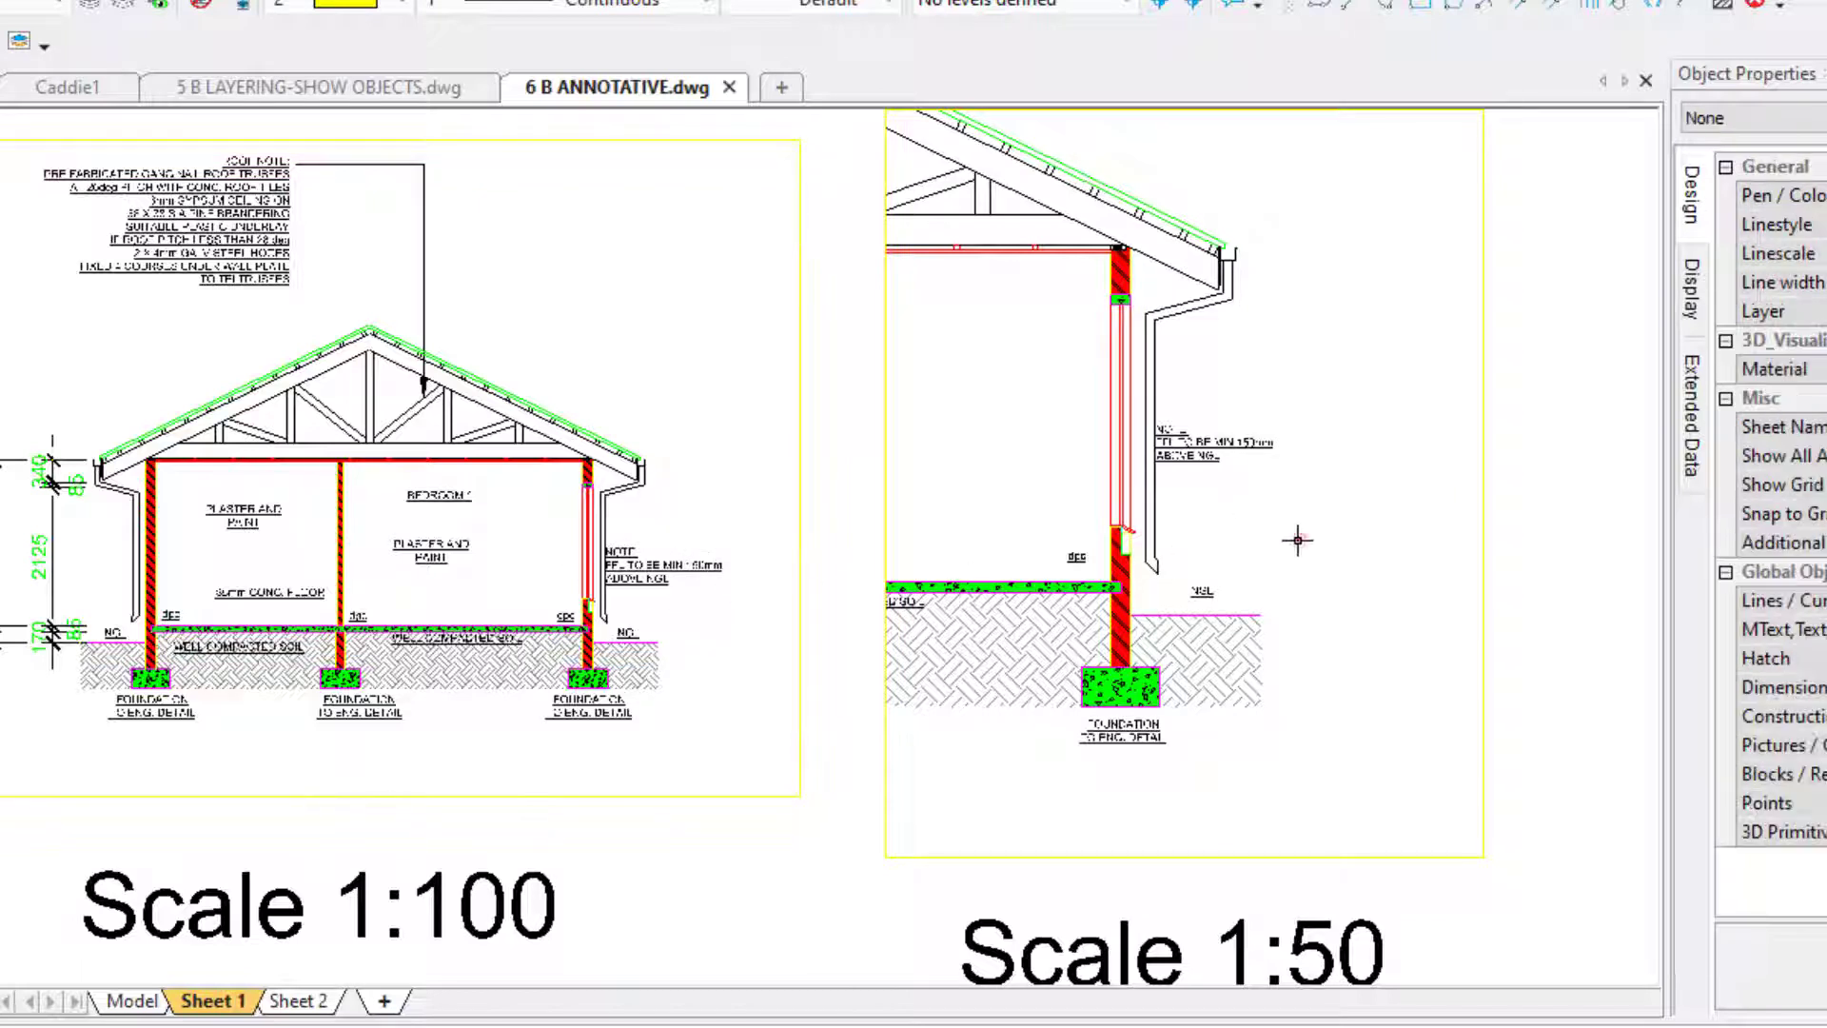
pyautogui.click(1299, 538)
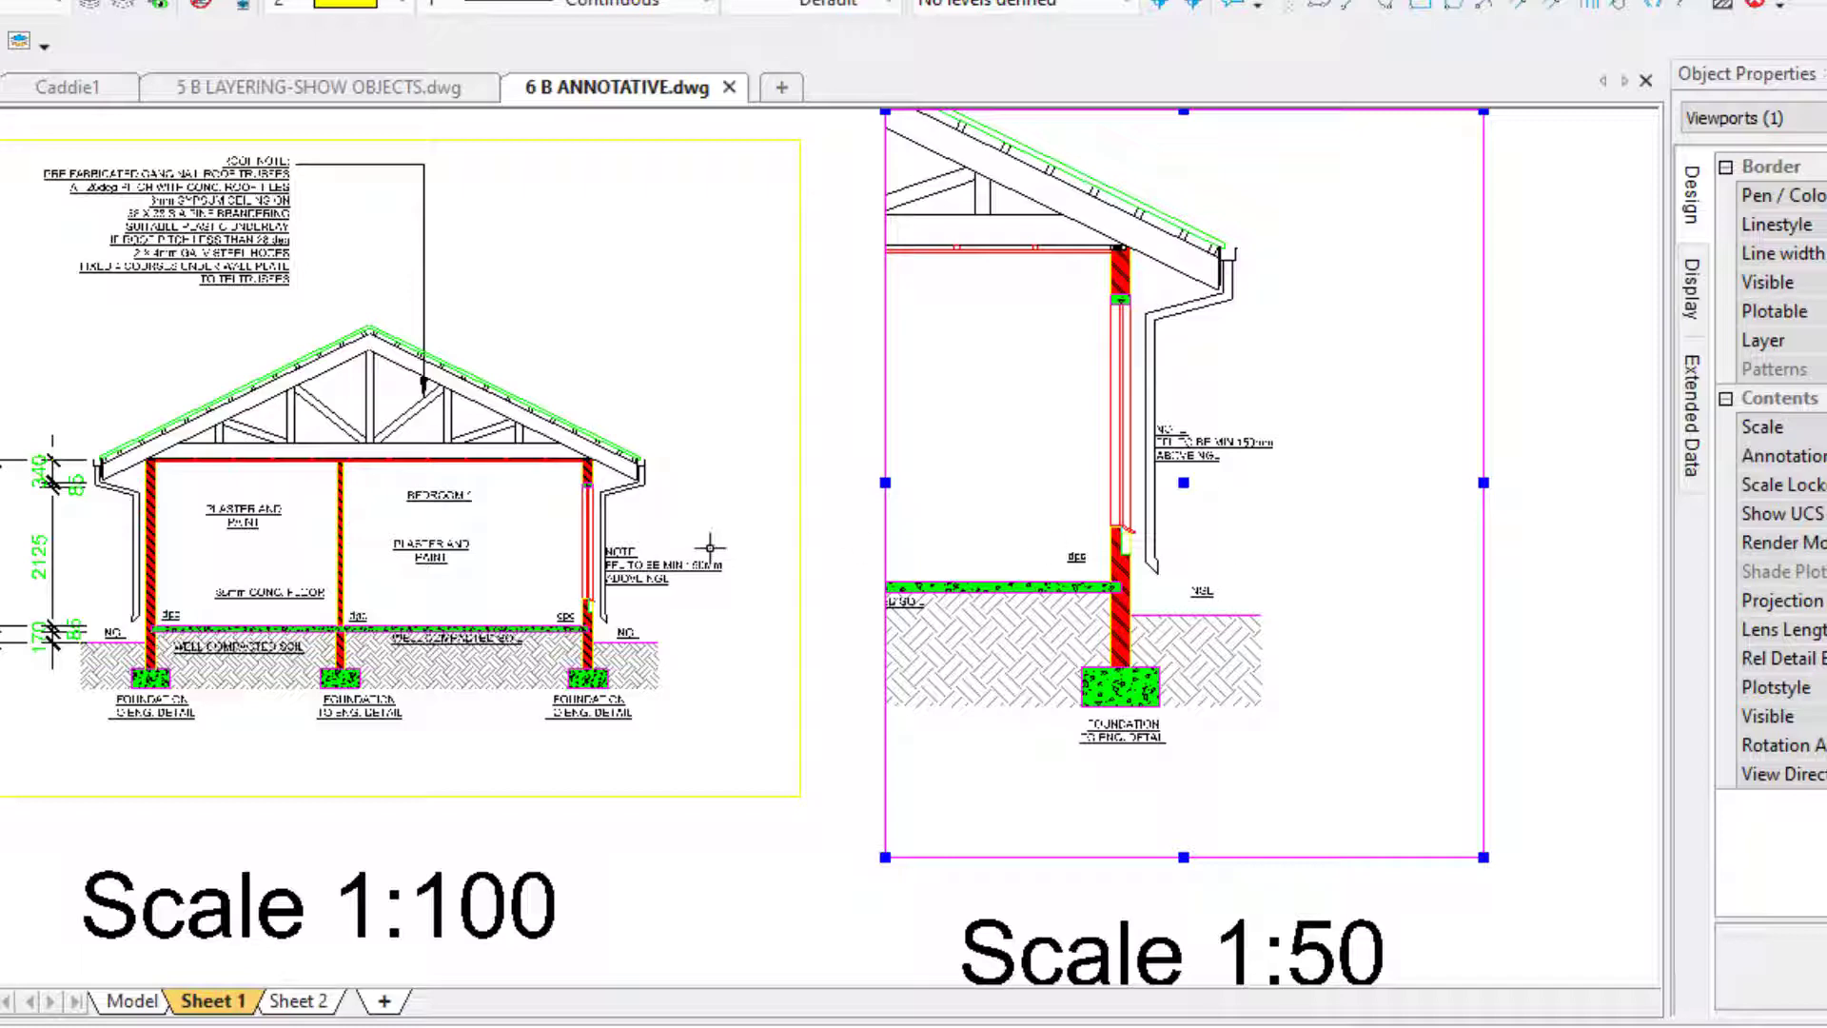
pyautogui.scroll(-3, 709, 547)
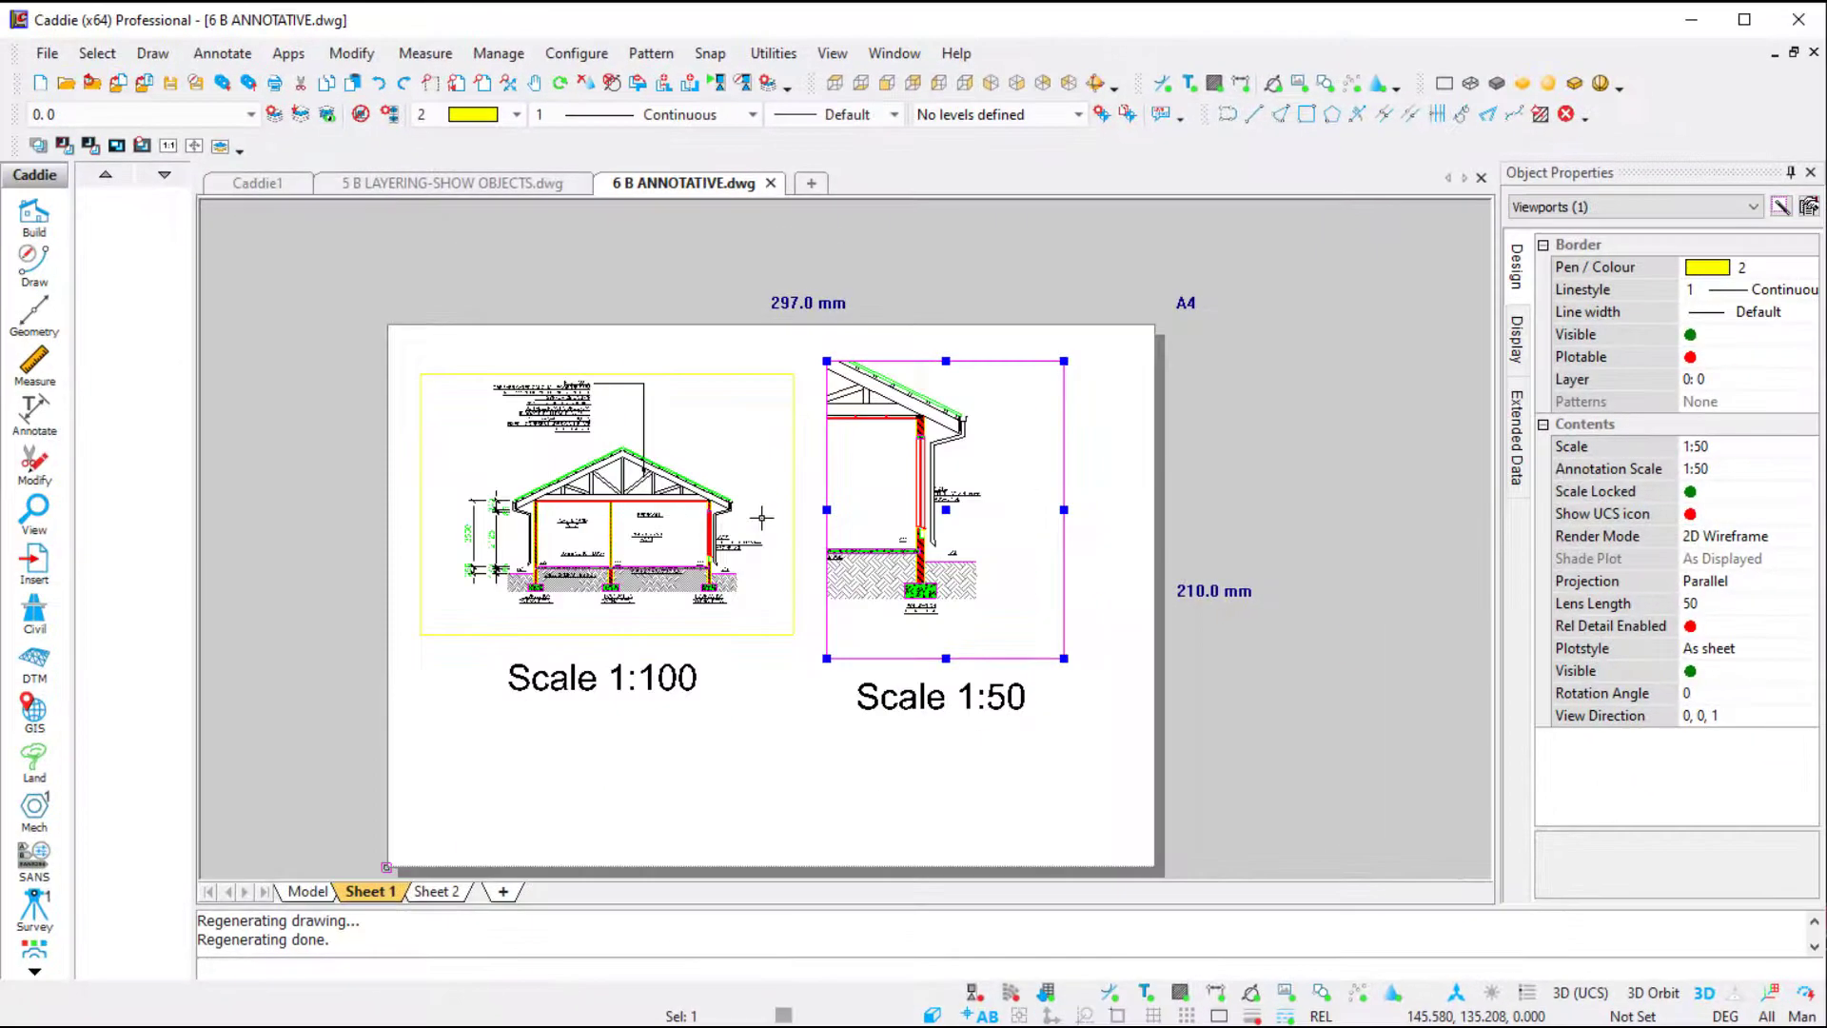
pyautogui.click(434, 891)
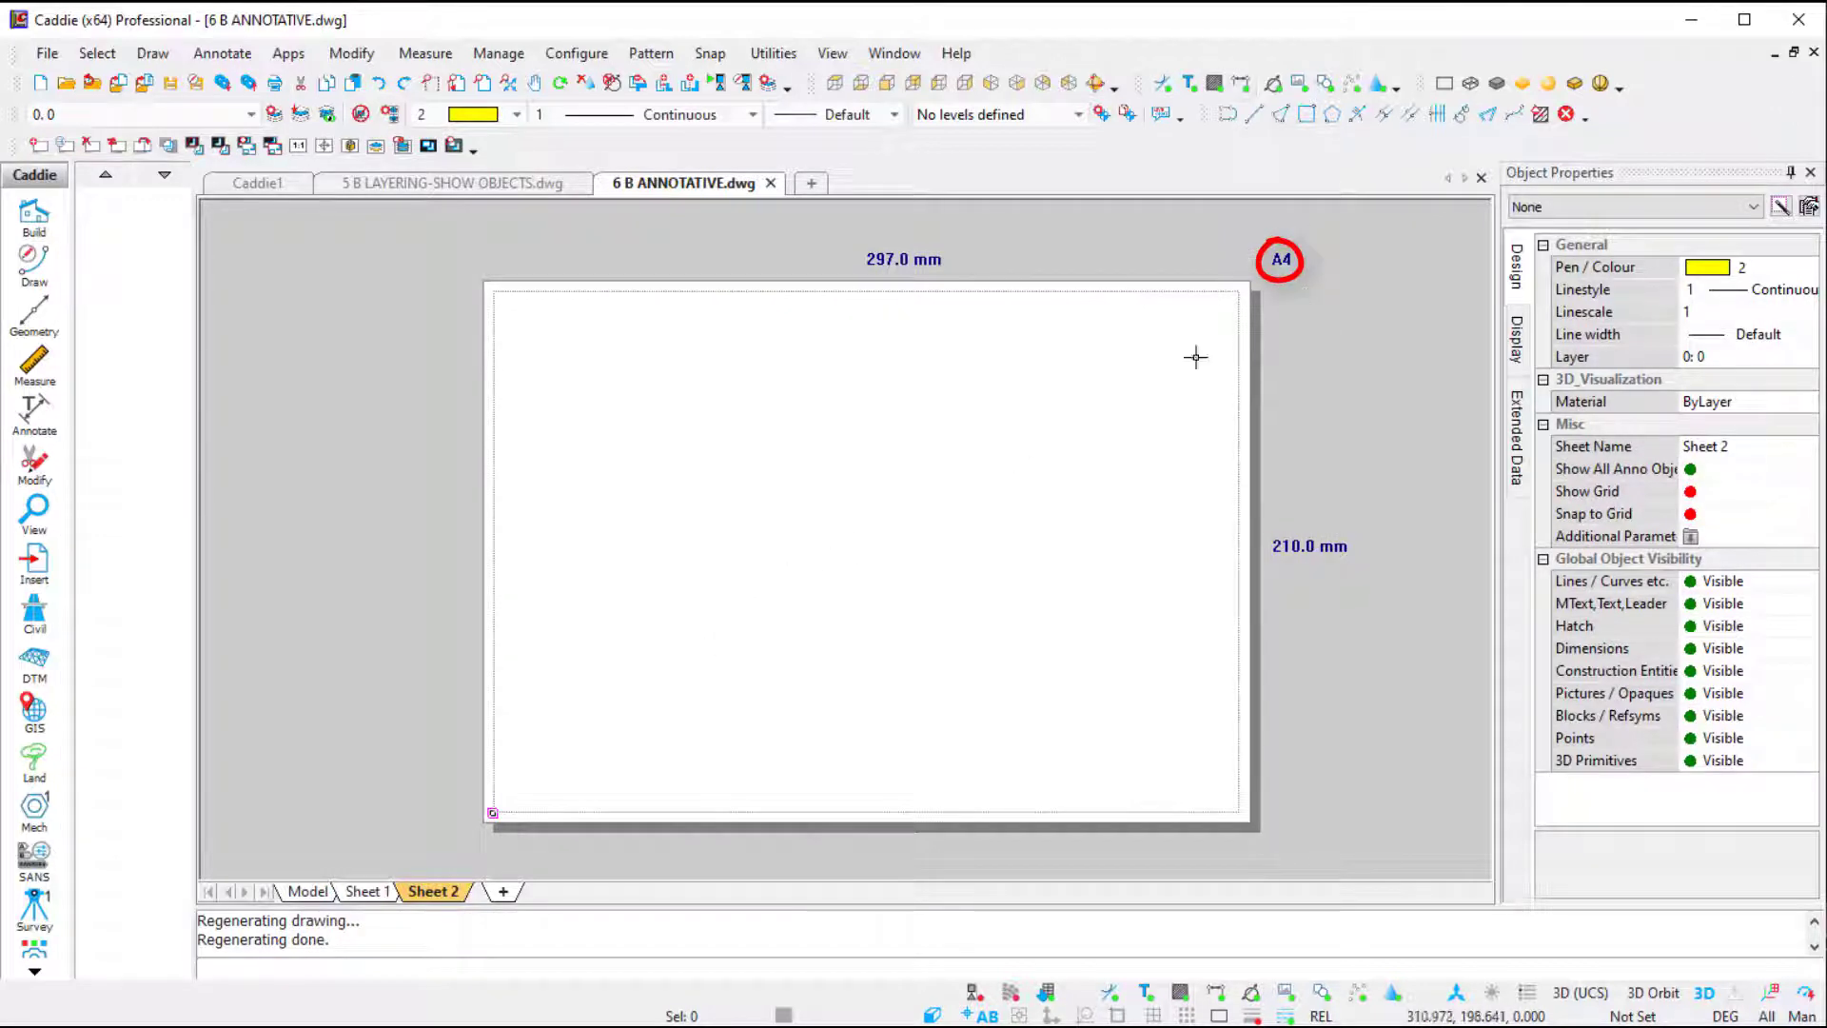
# Give Sheet 2 a page setup with the PDF995 printer and xMono_18.ctb plot style
pyautogui.rightClick(436, 892)
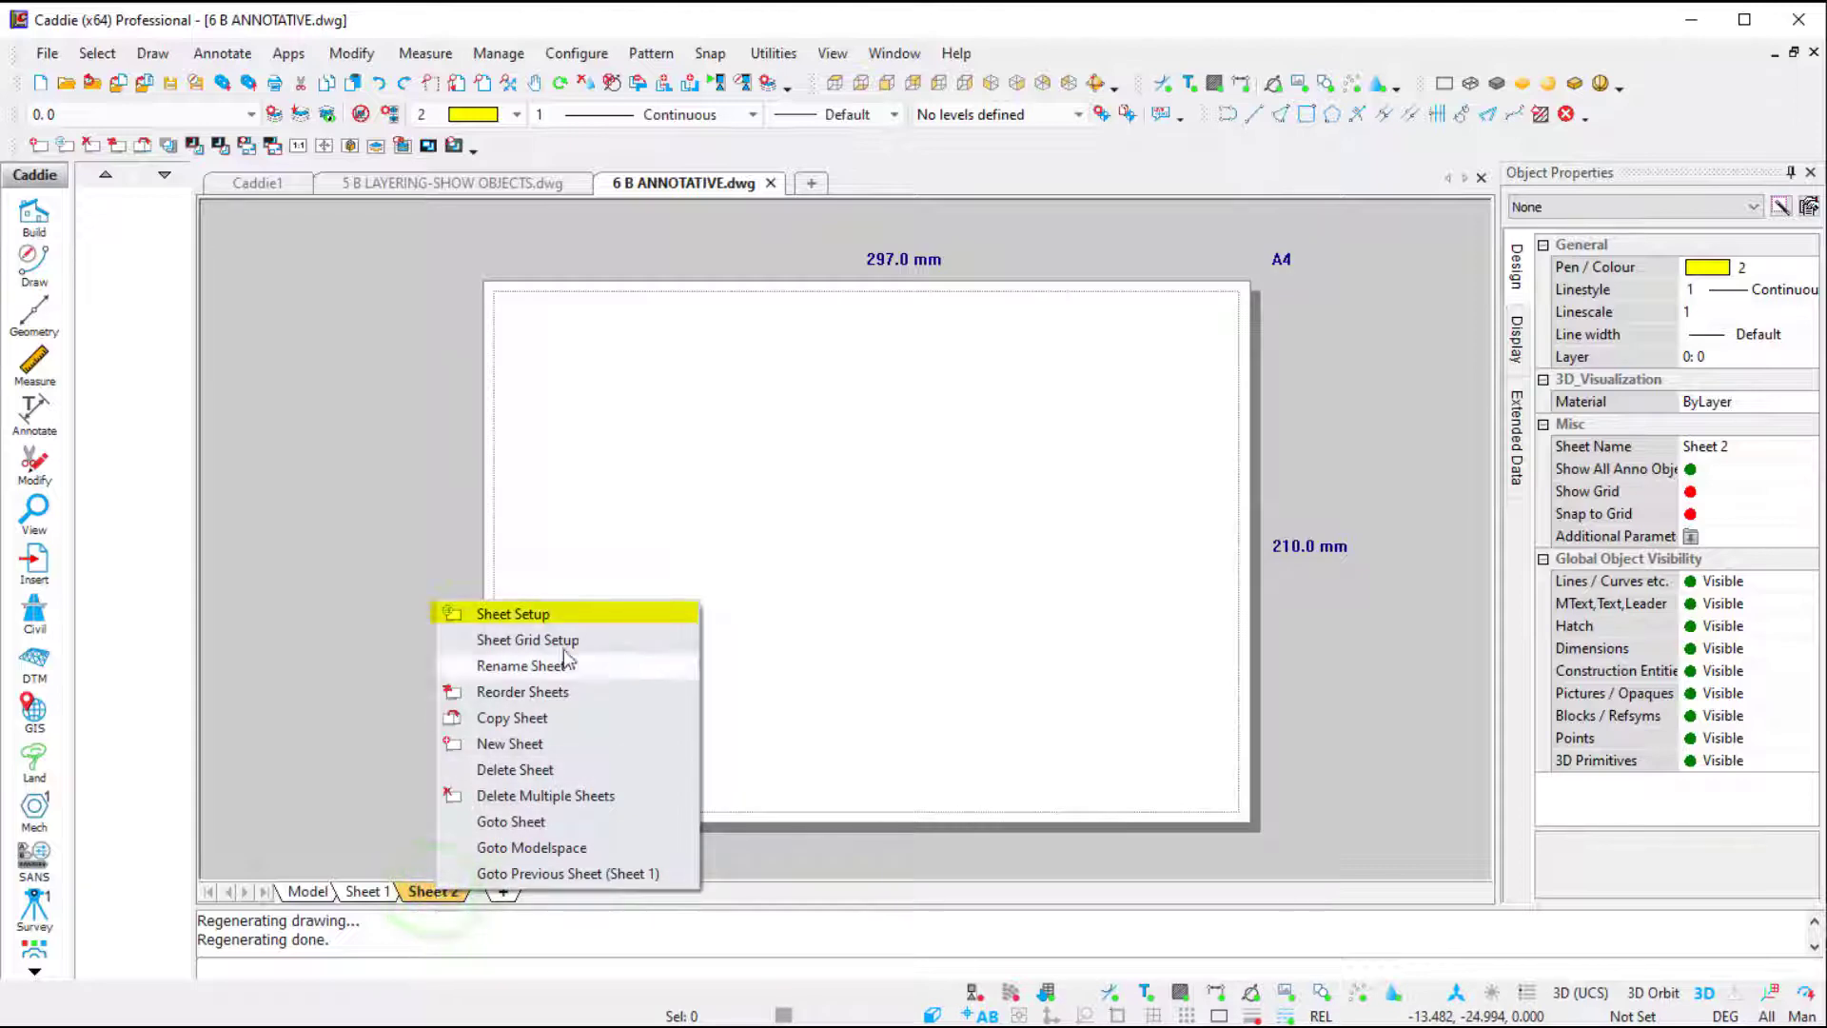
pyautogui.click(575, 617)
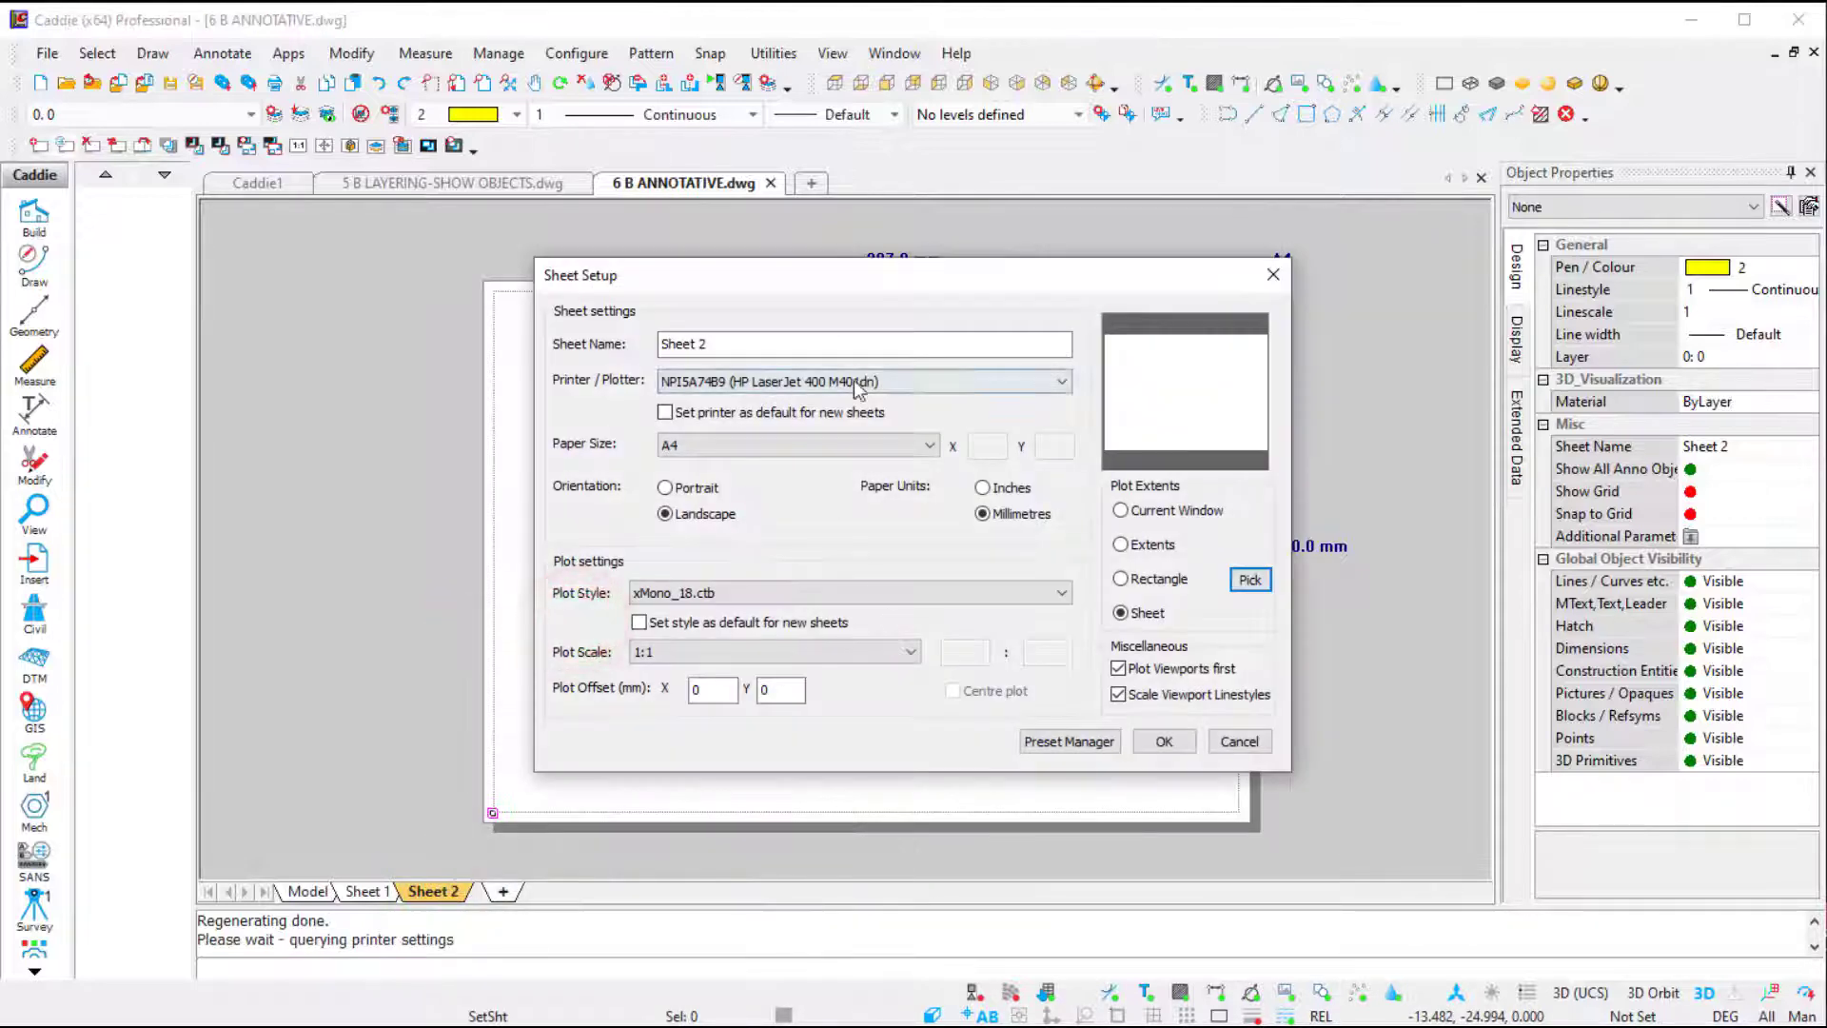
pyautogui.moveTo(875, 282); pyautogui.dragTo(1051, 300)
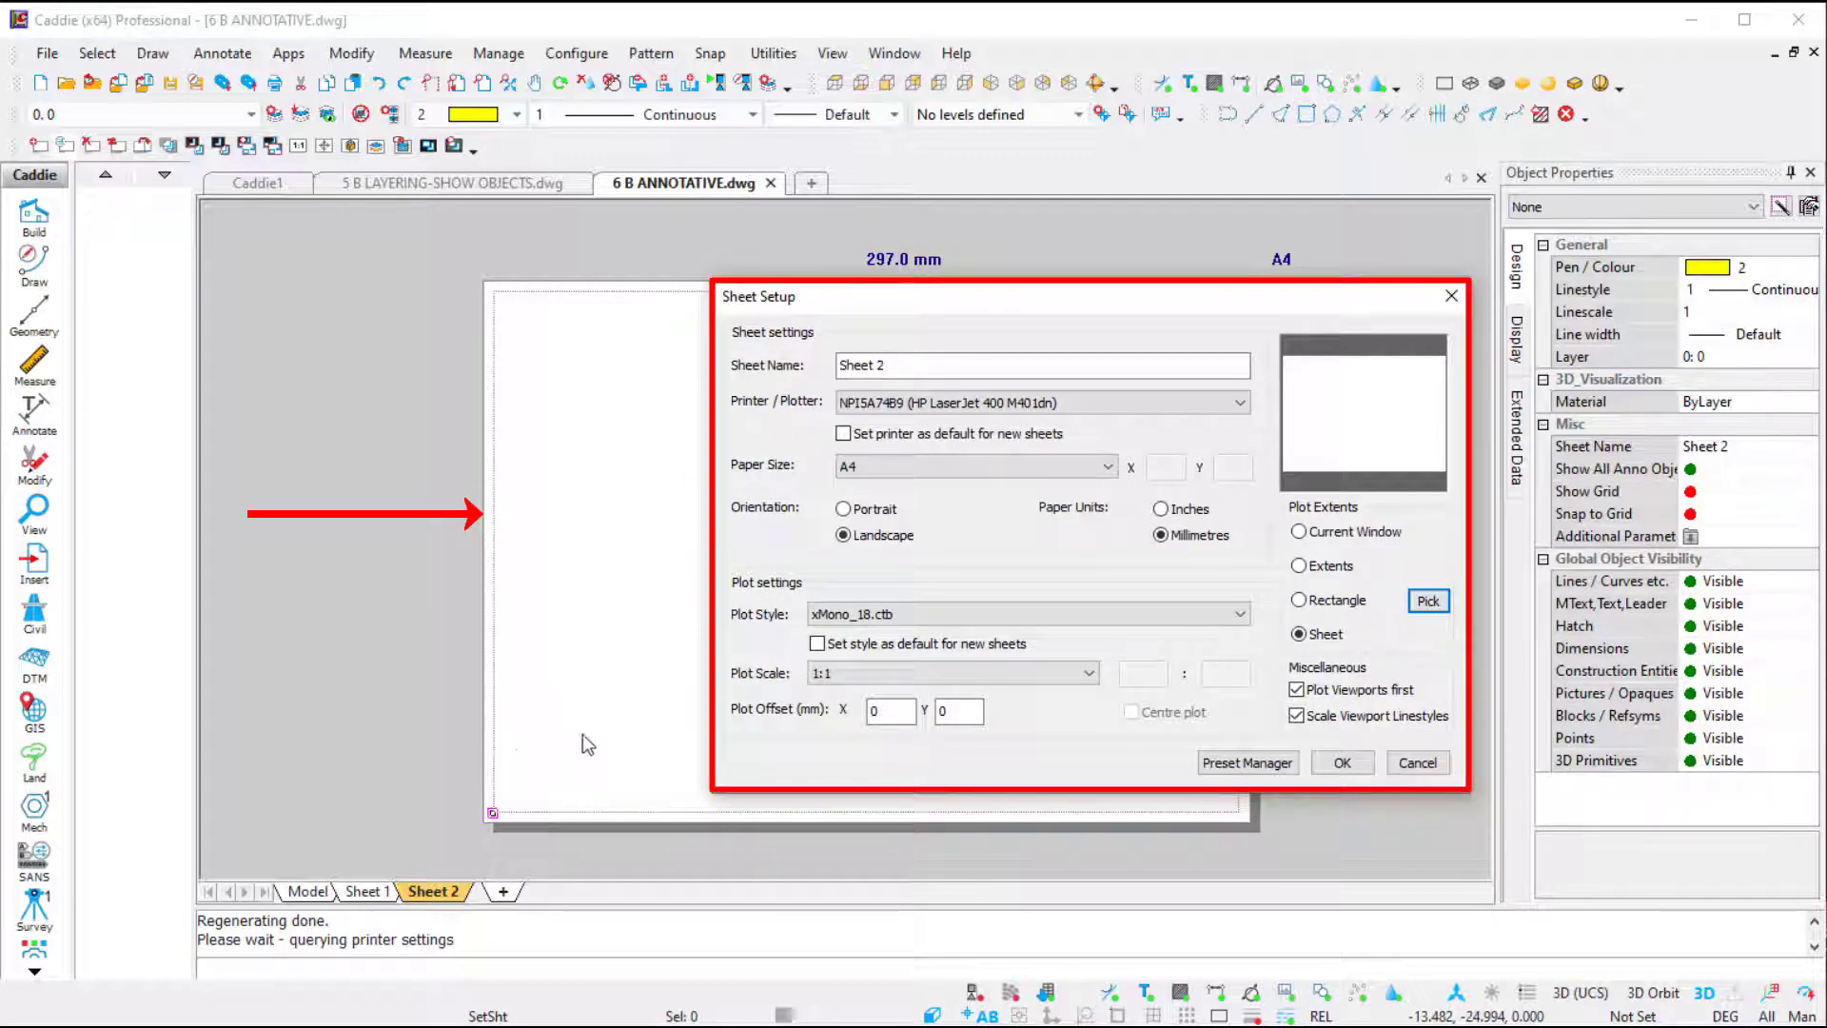
pyautogui.click(937, 403)
pyautogui.click(887, 639)
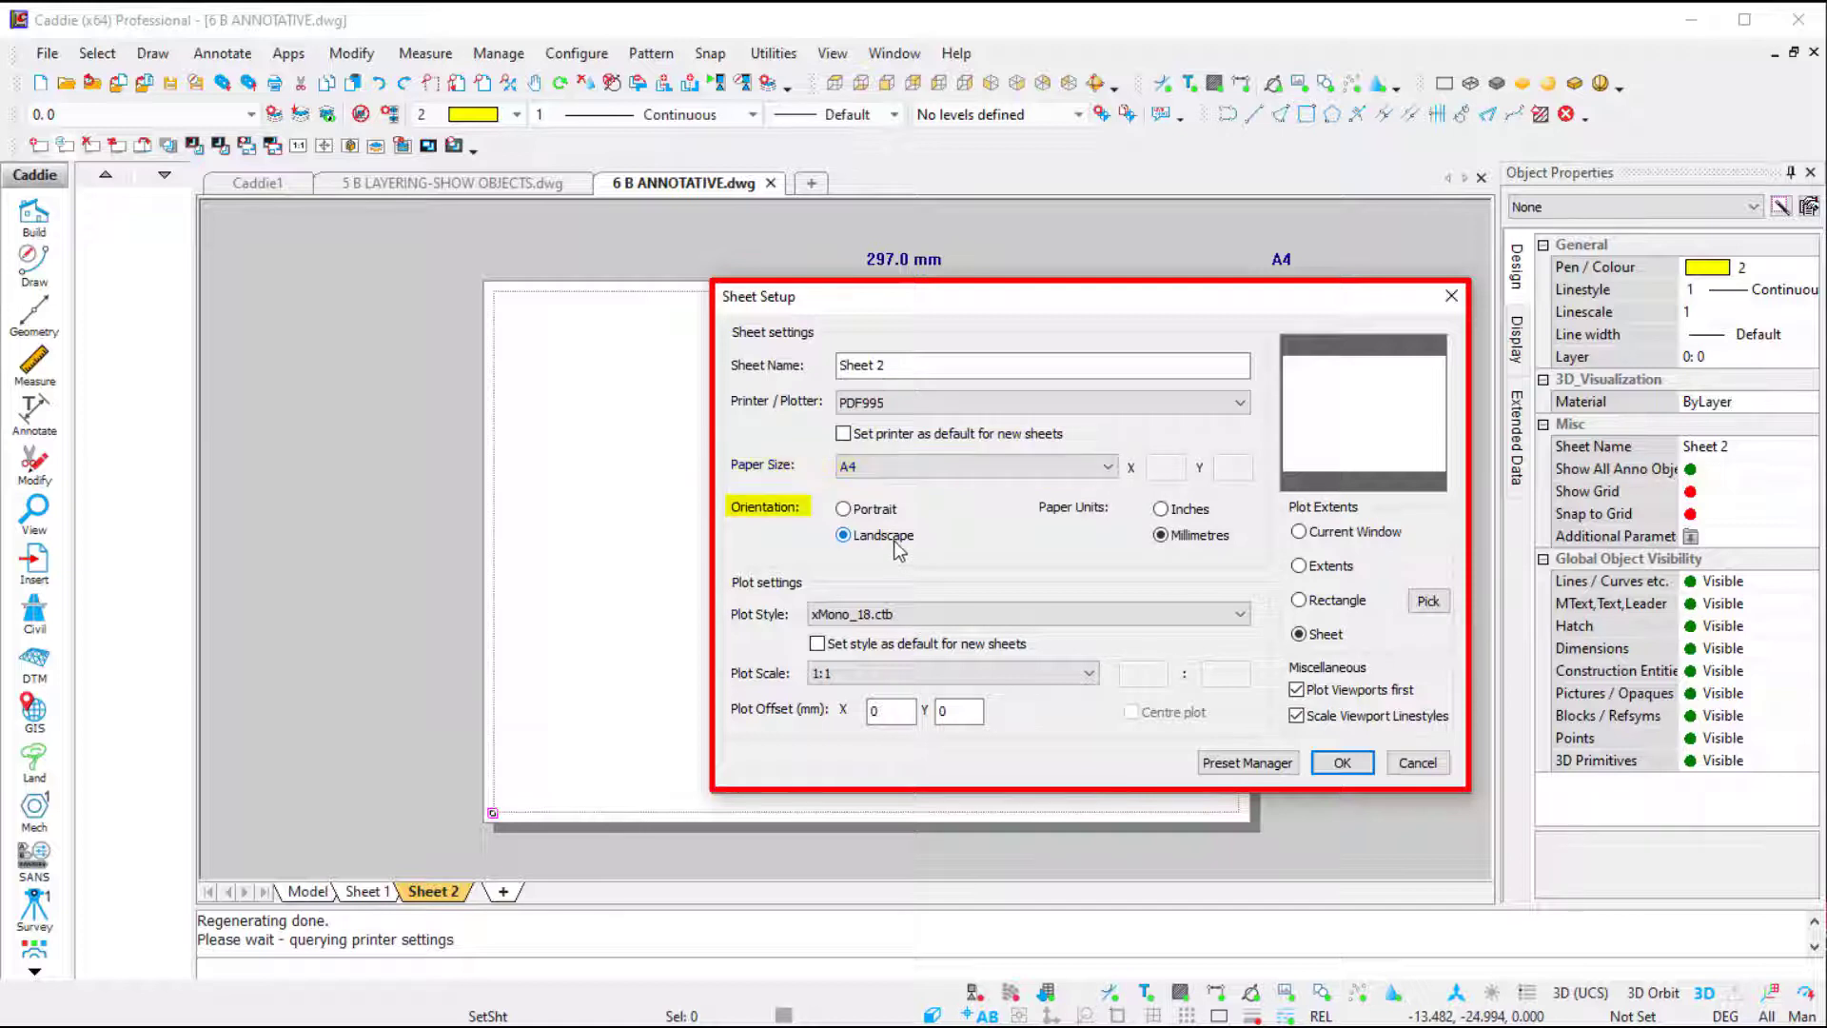
pyautogui.click(1039, 609)
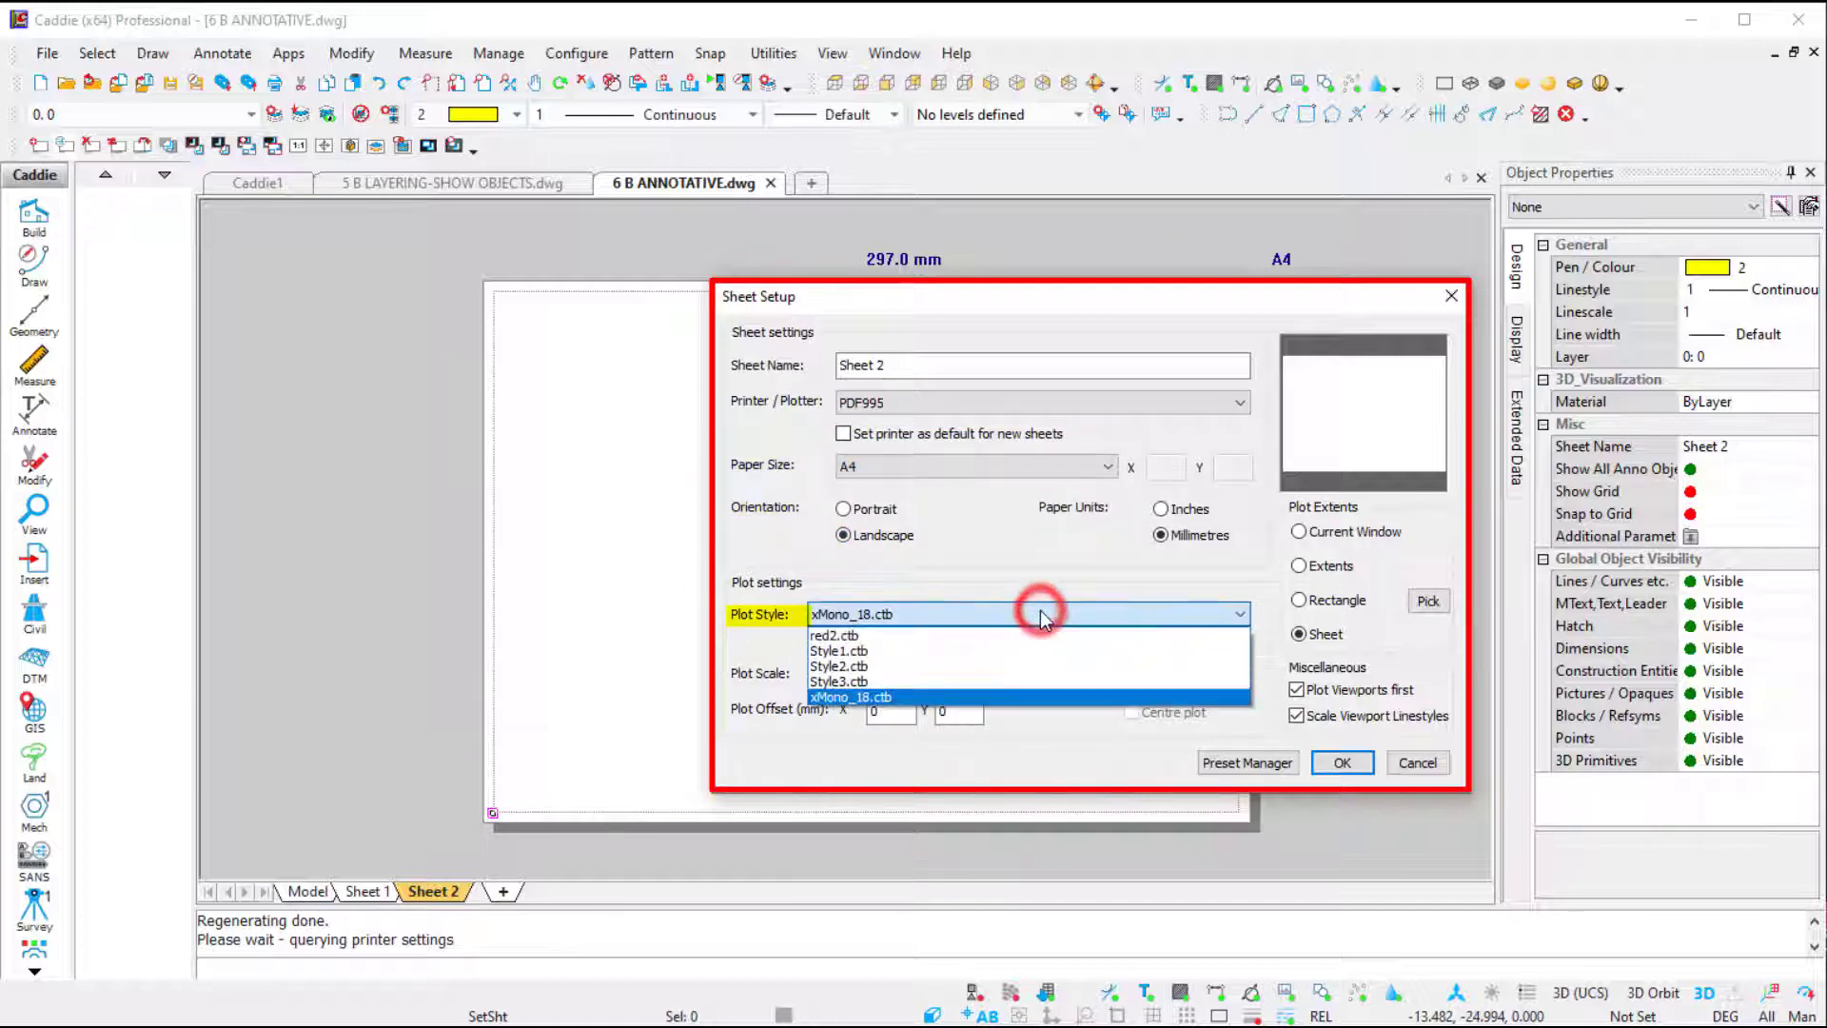
pyautogui.click(968, 693)
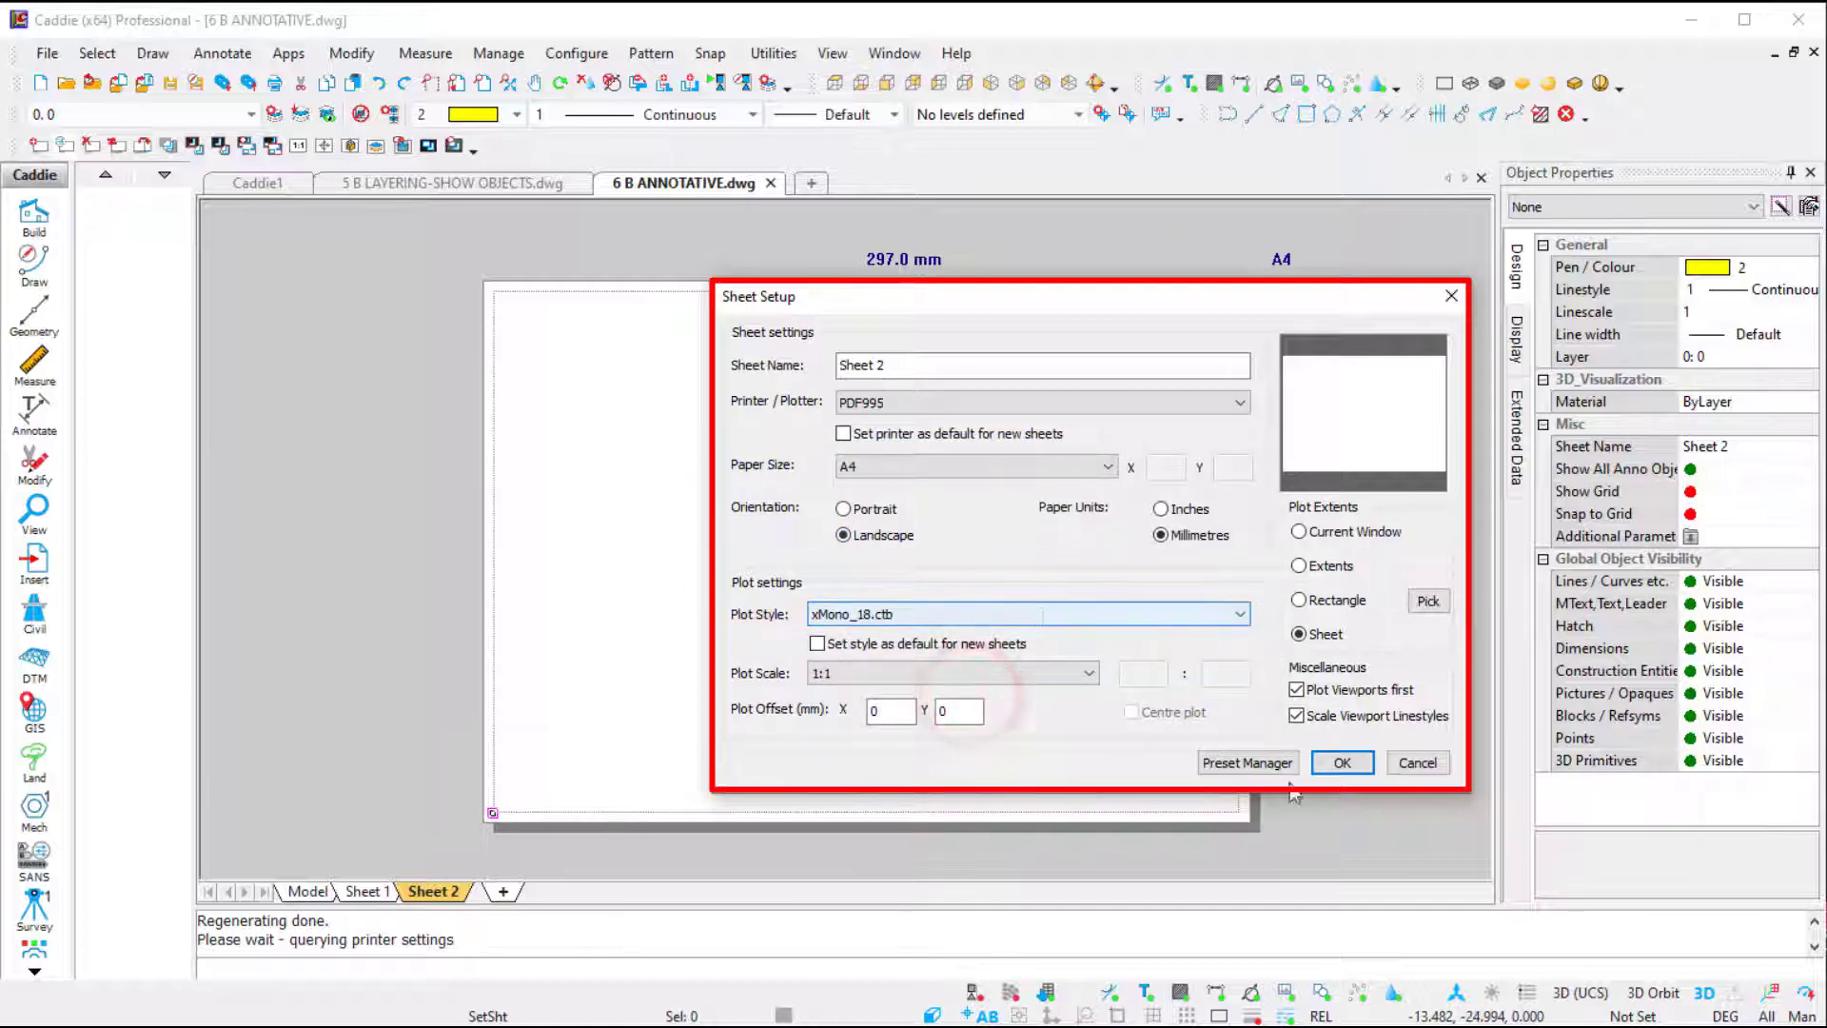
pyautogui.click(1342, 762)
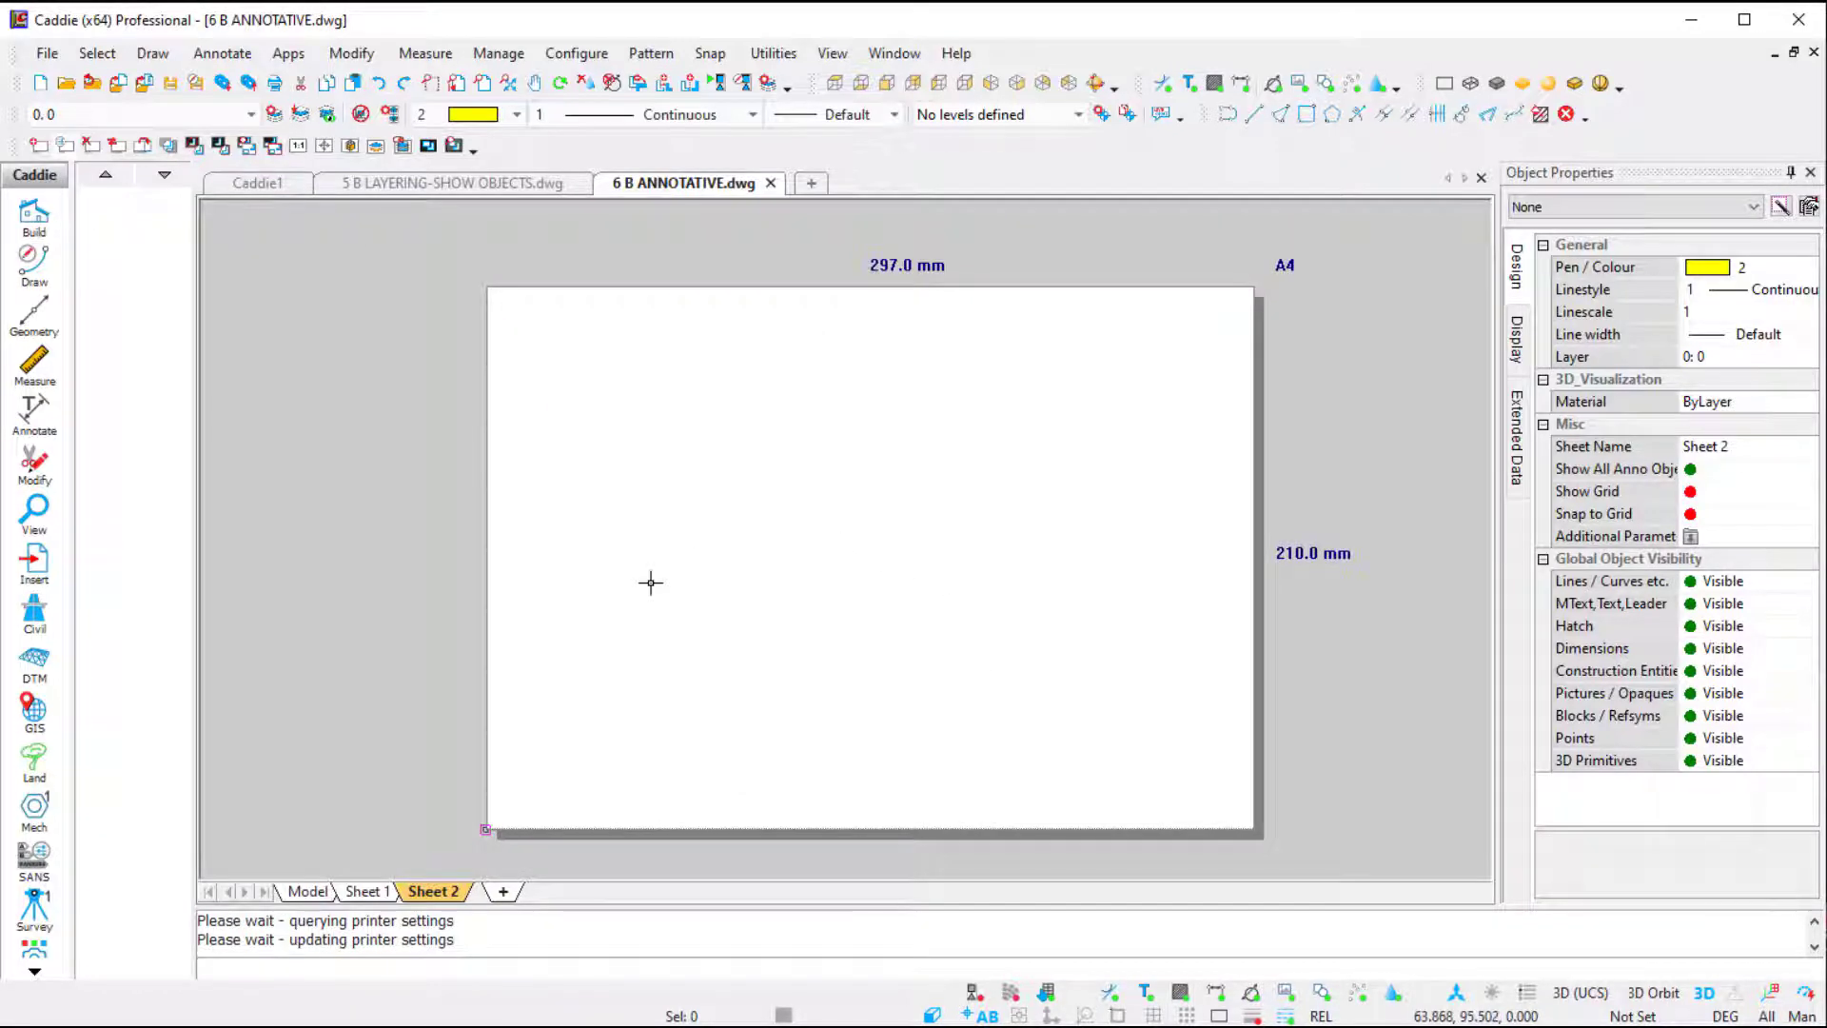
# Window-select the Section A-A drawing in model space and add it as a viewport to Sheet 2
pyautogui.click(307, 891)
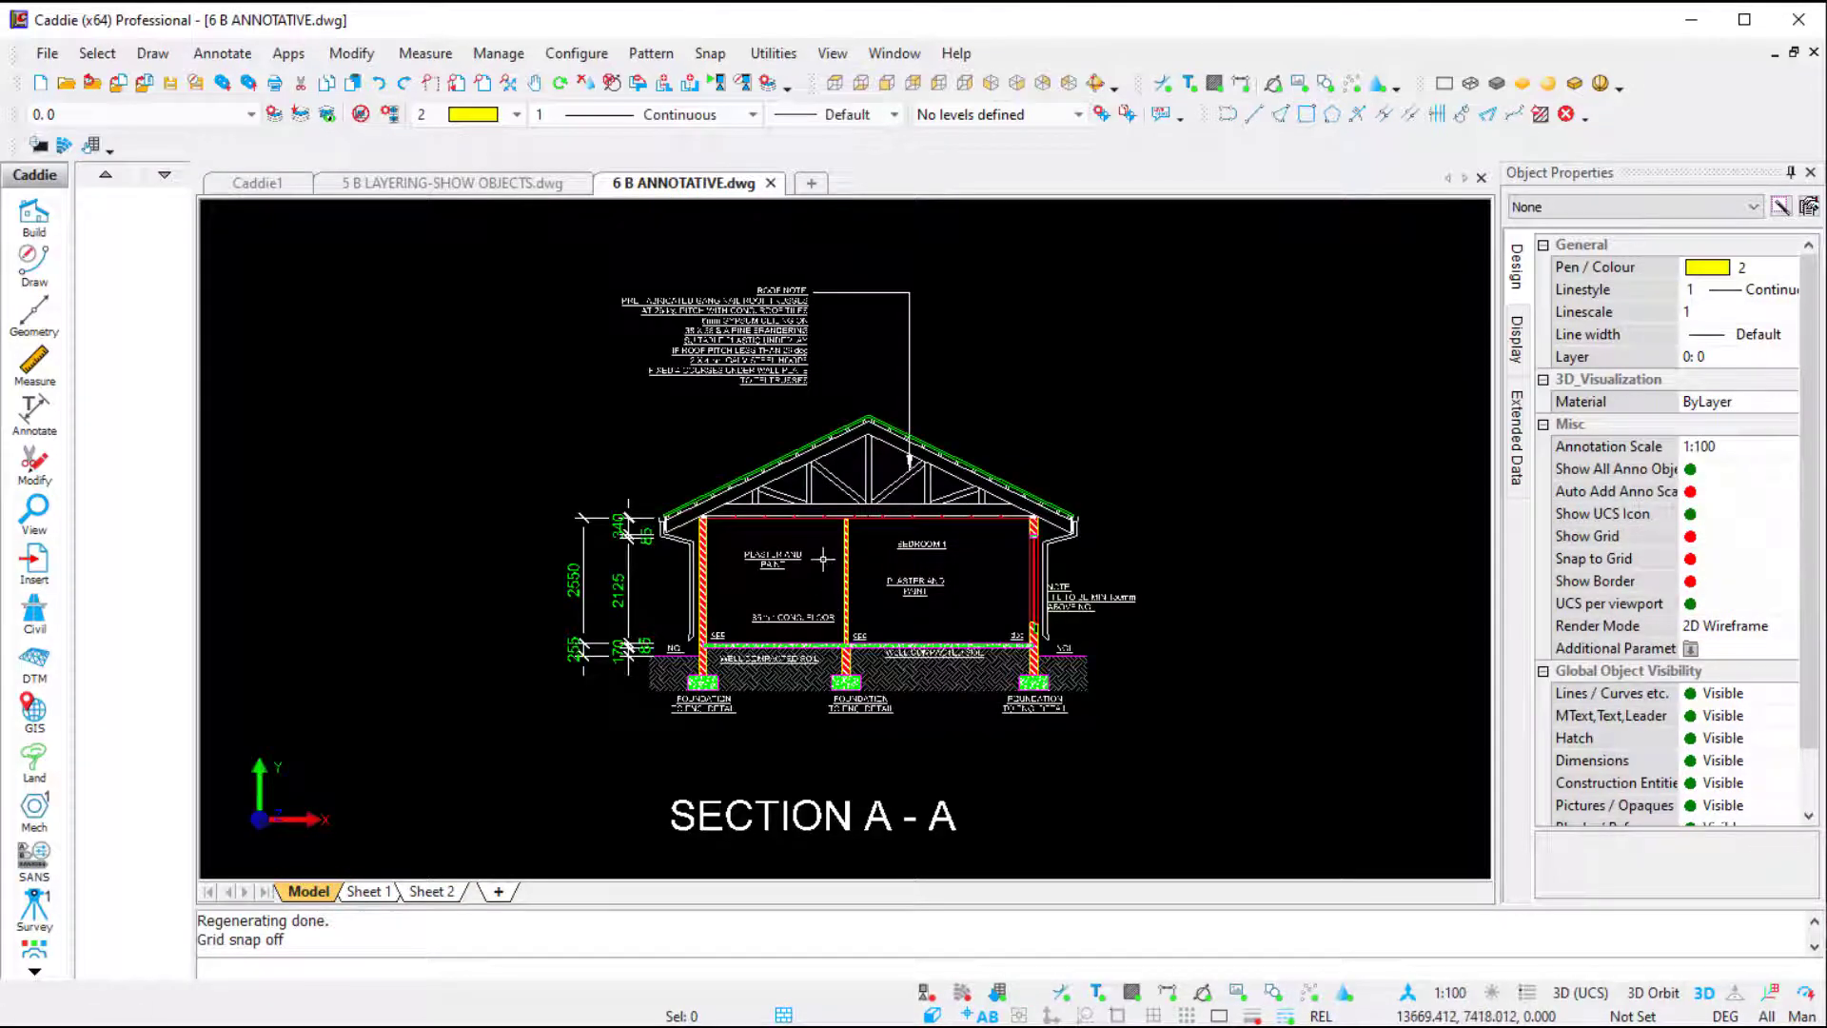
pyautogui.scroll(-1, 821, 559)
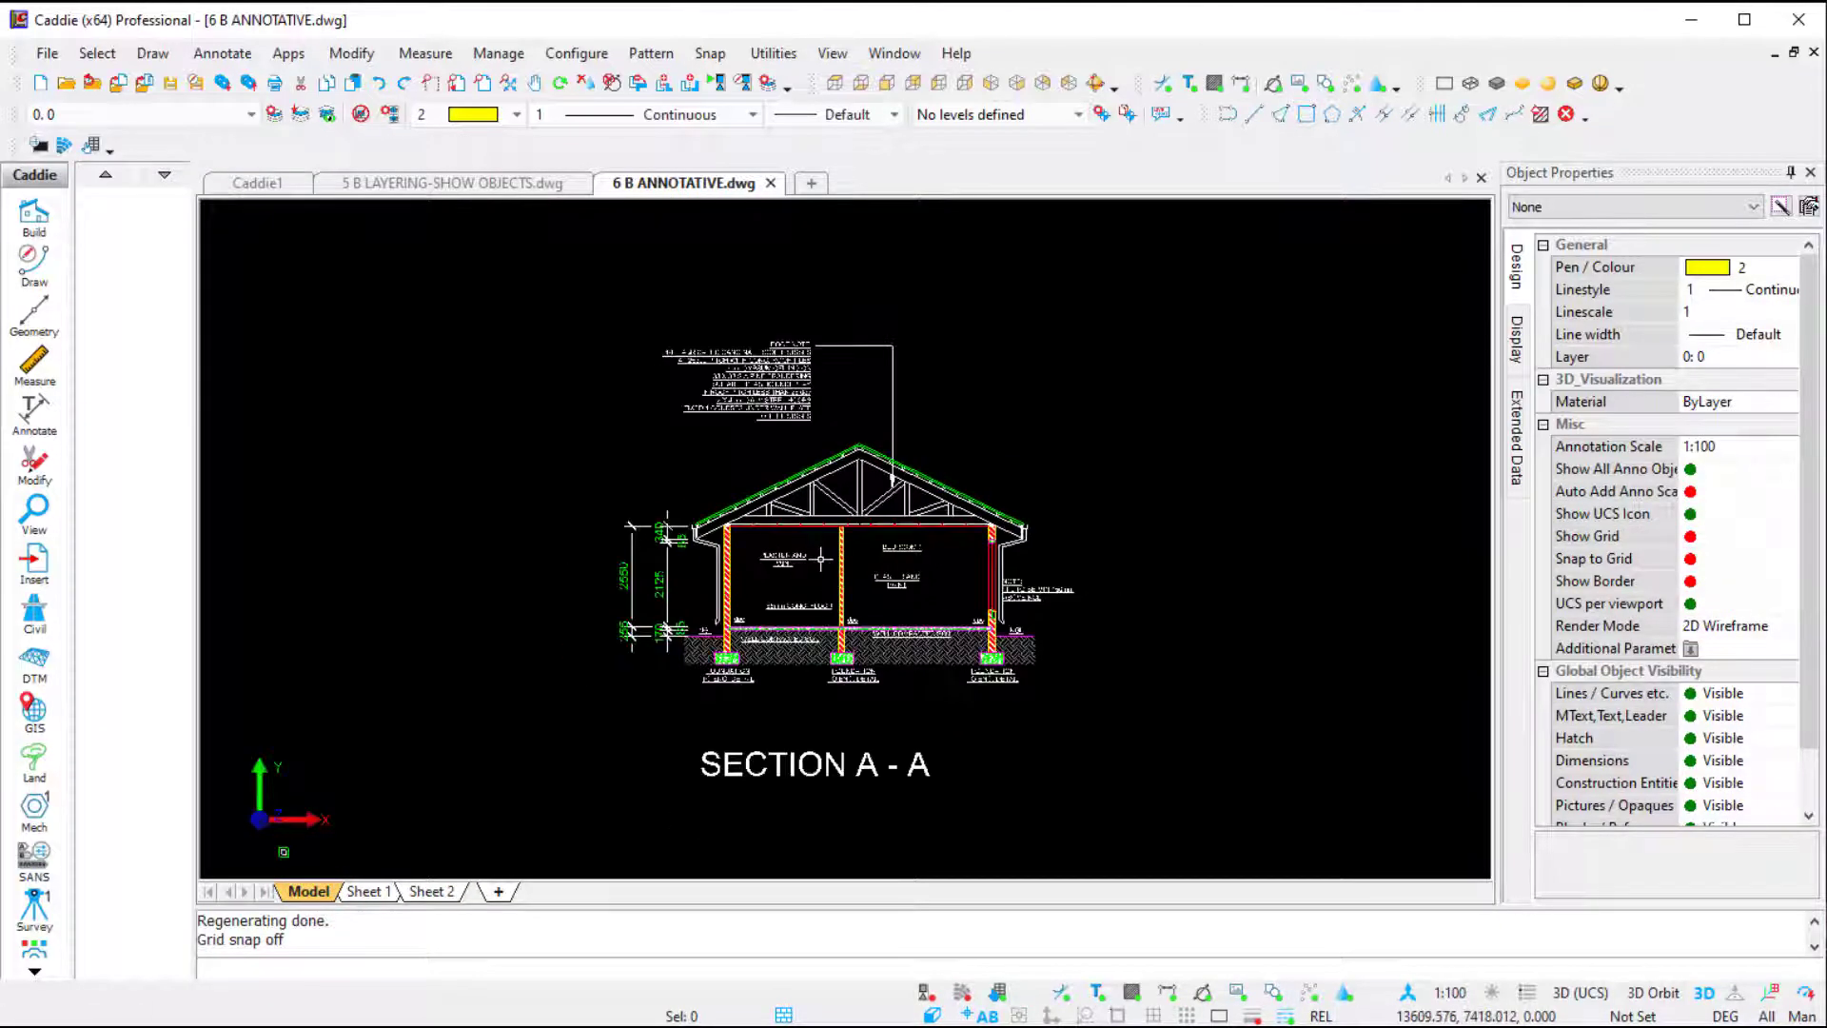
pyautogui.click(541, 299)
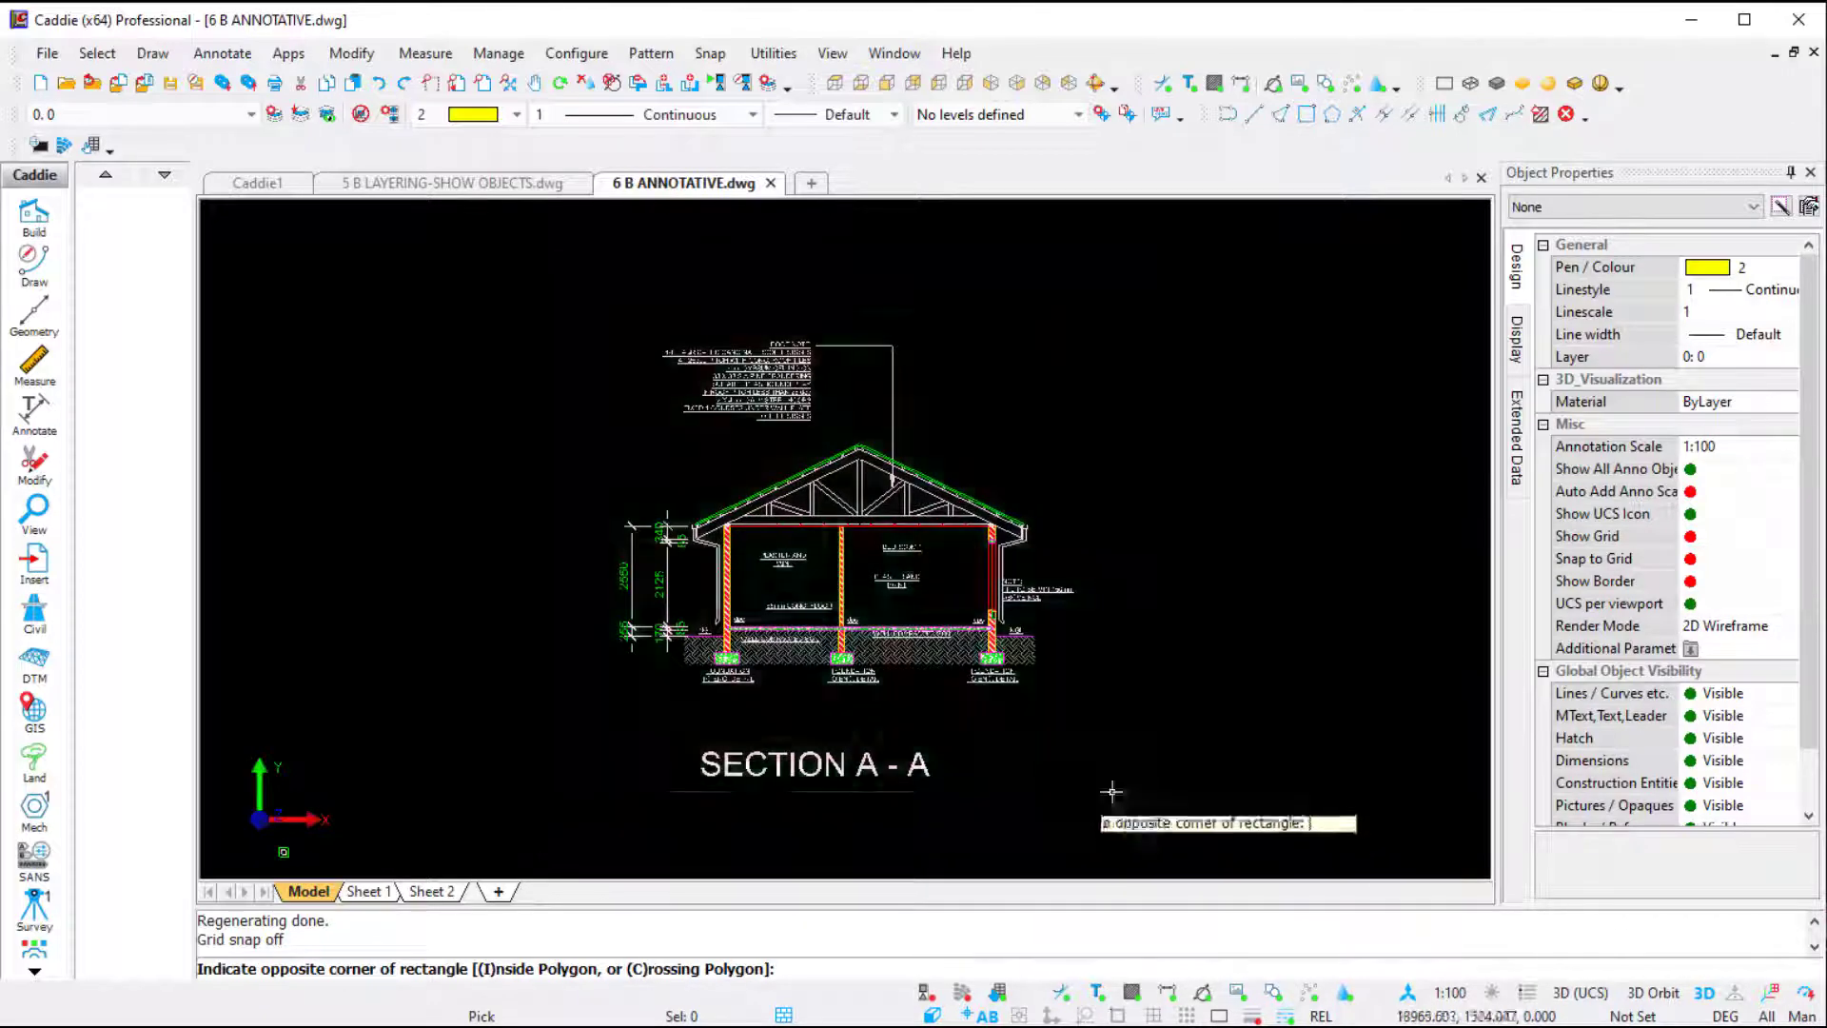
pyautogui.click(1137, 820)
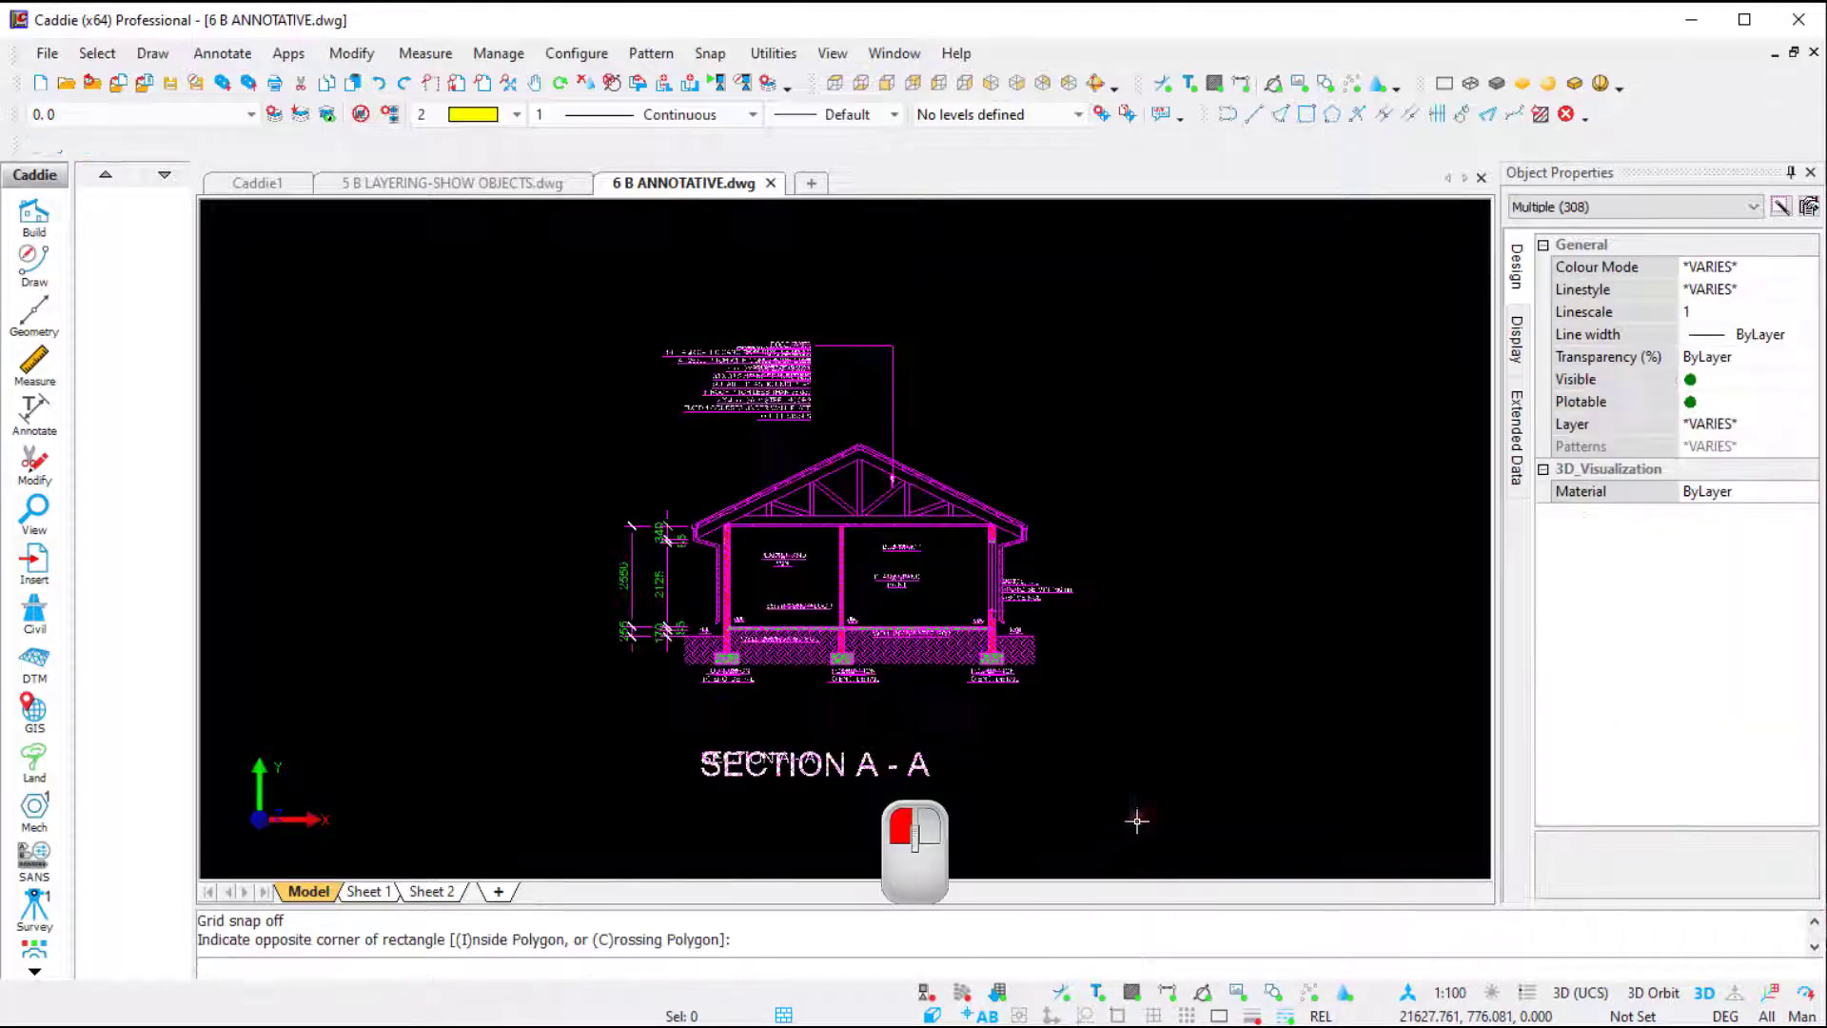
pyautogui.rightClick(1039, 375)
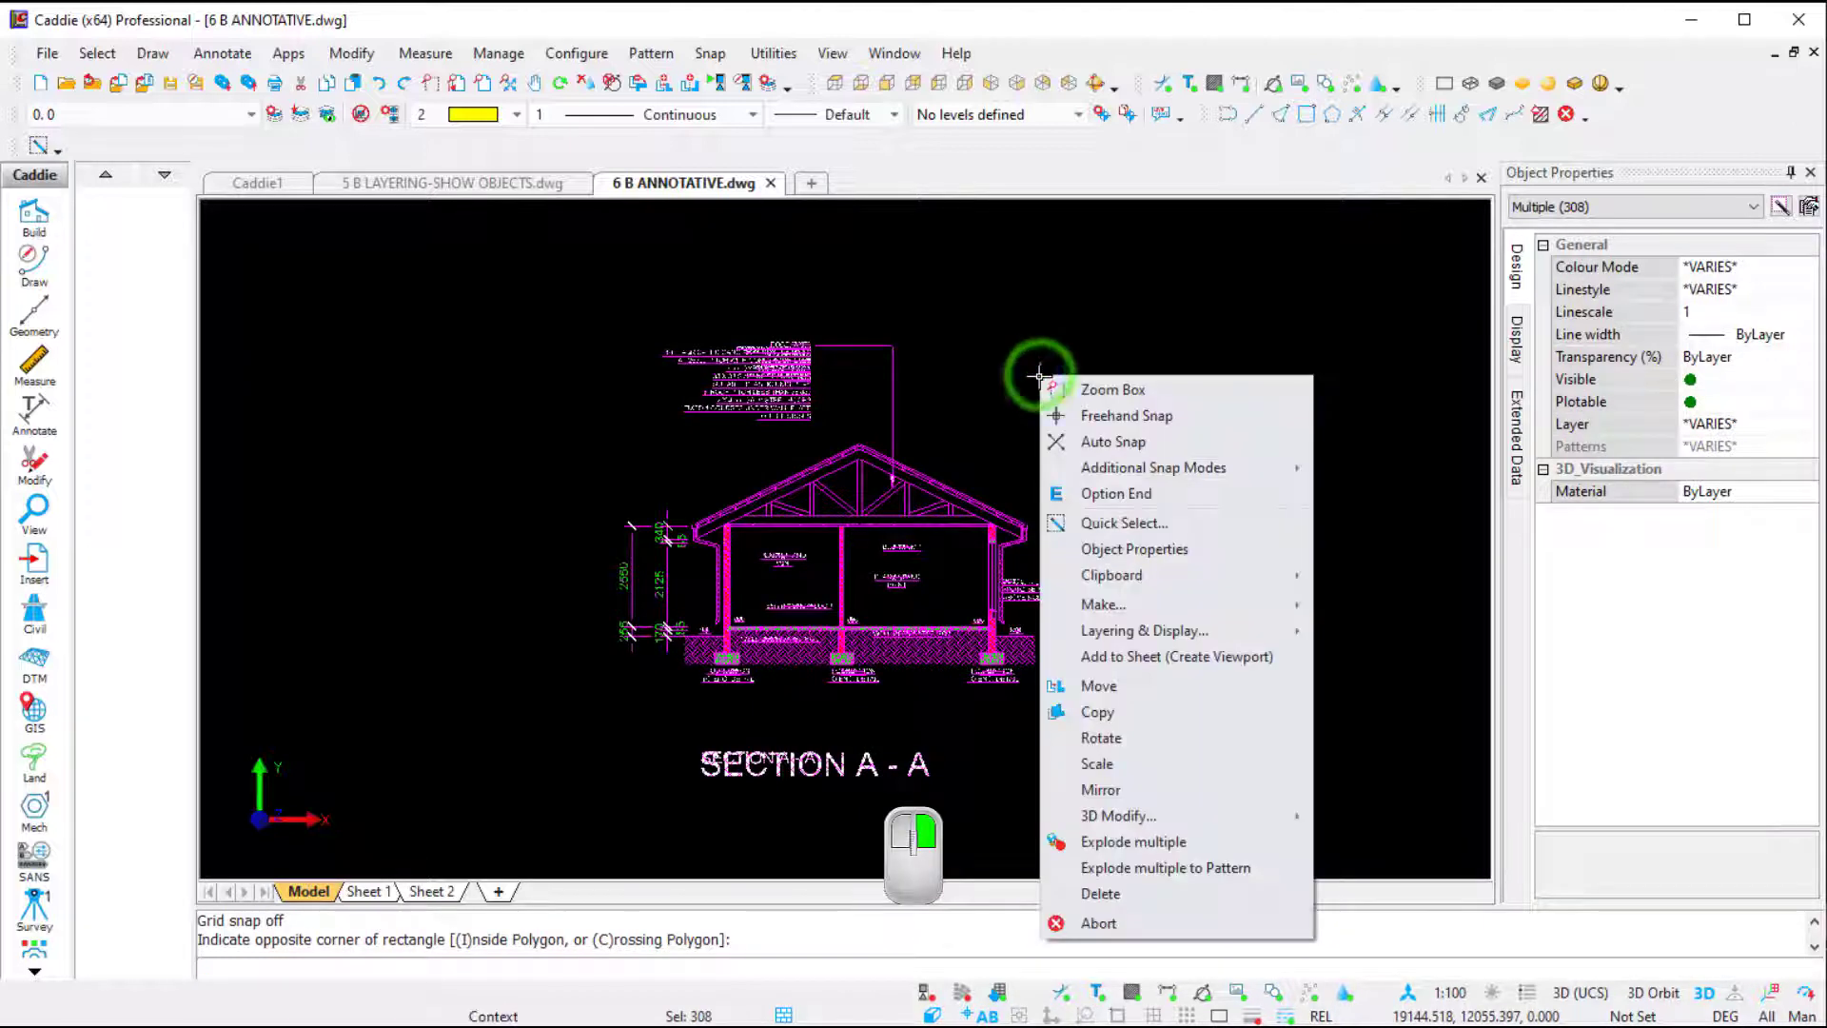
pyautogui.click(1274, 658)
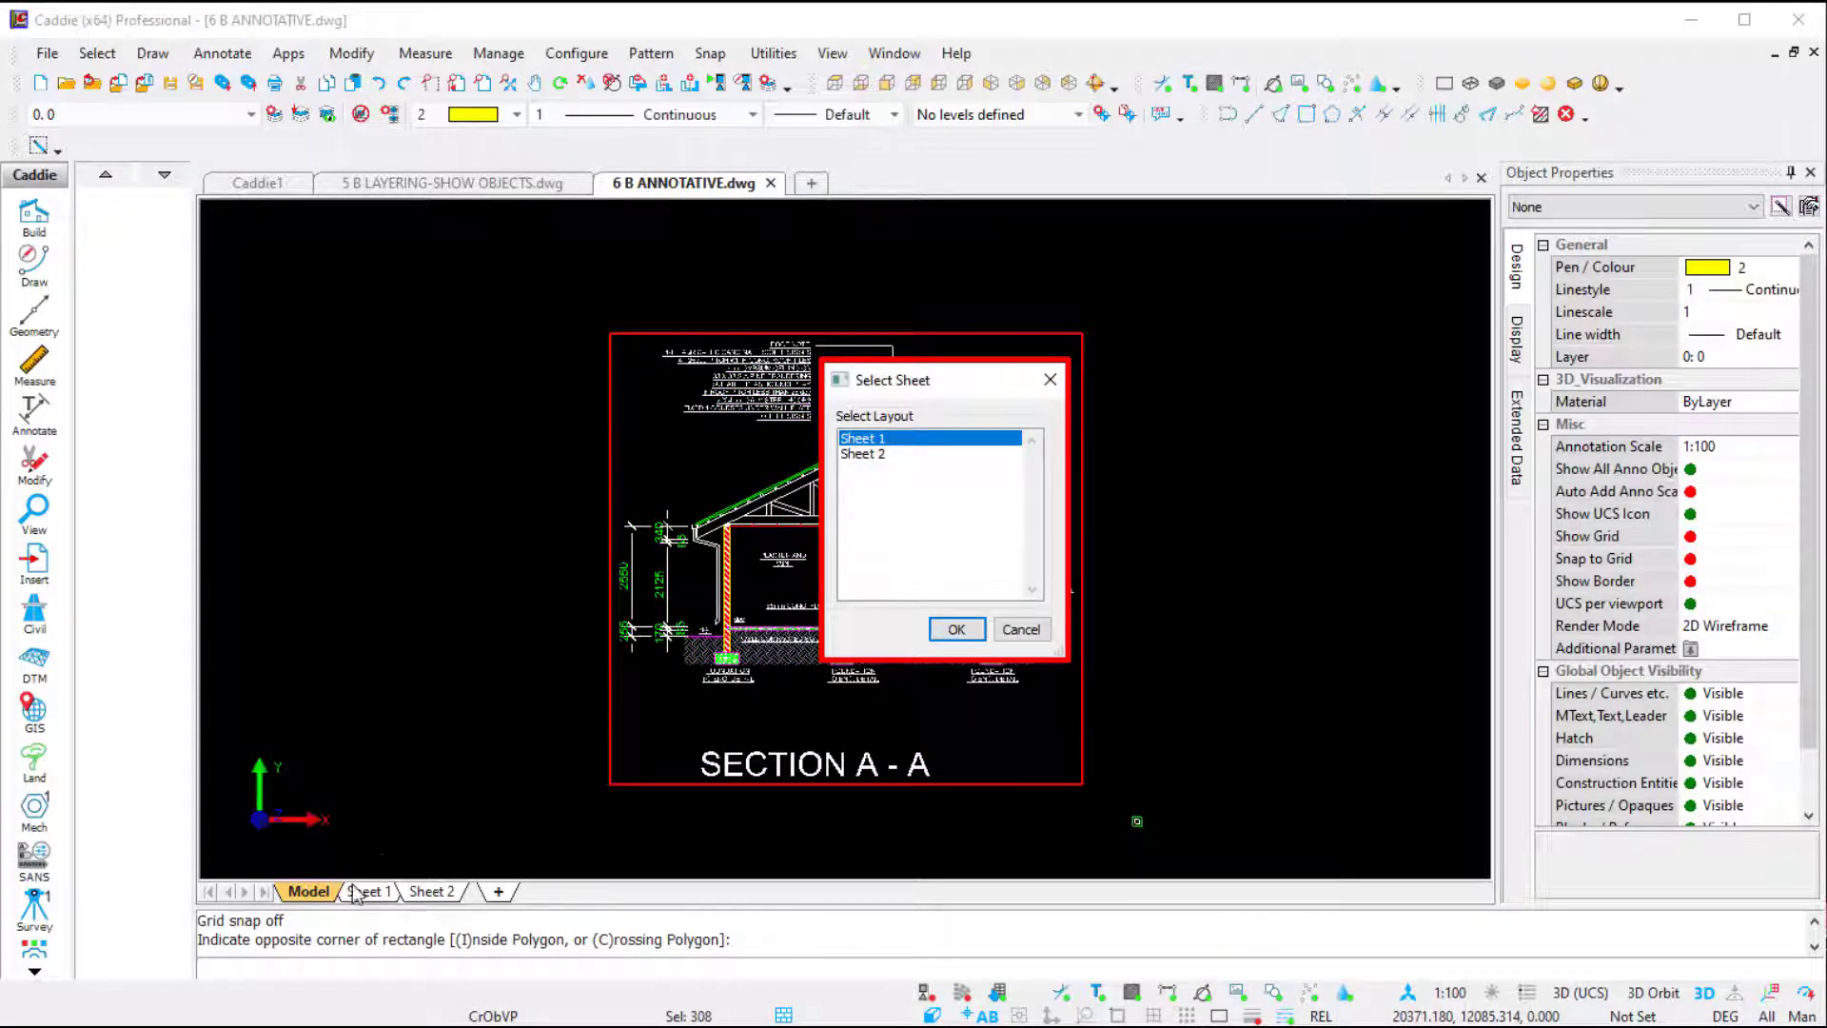
pyautogui.click(862, 454)
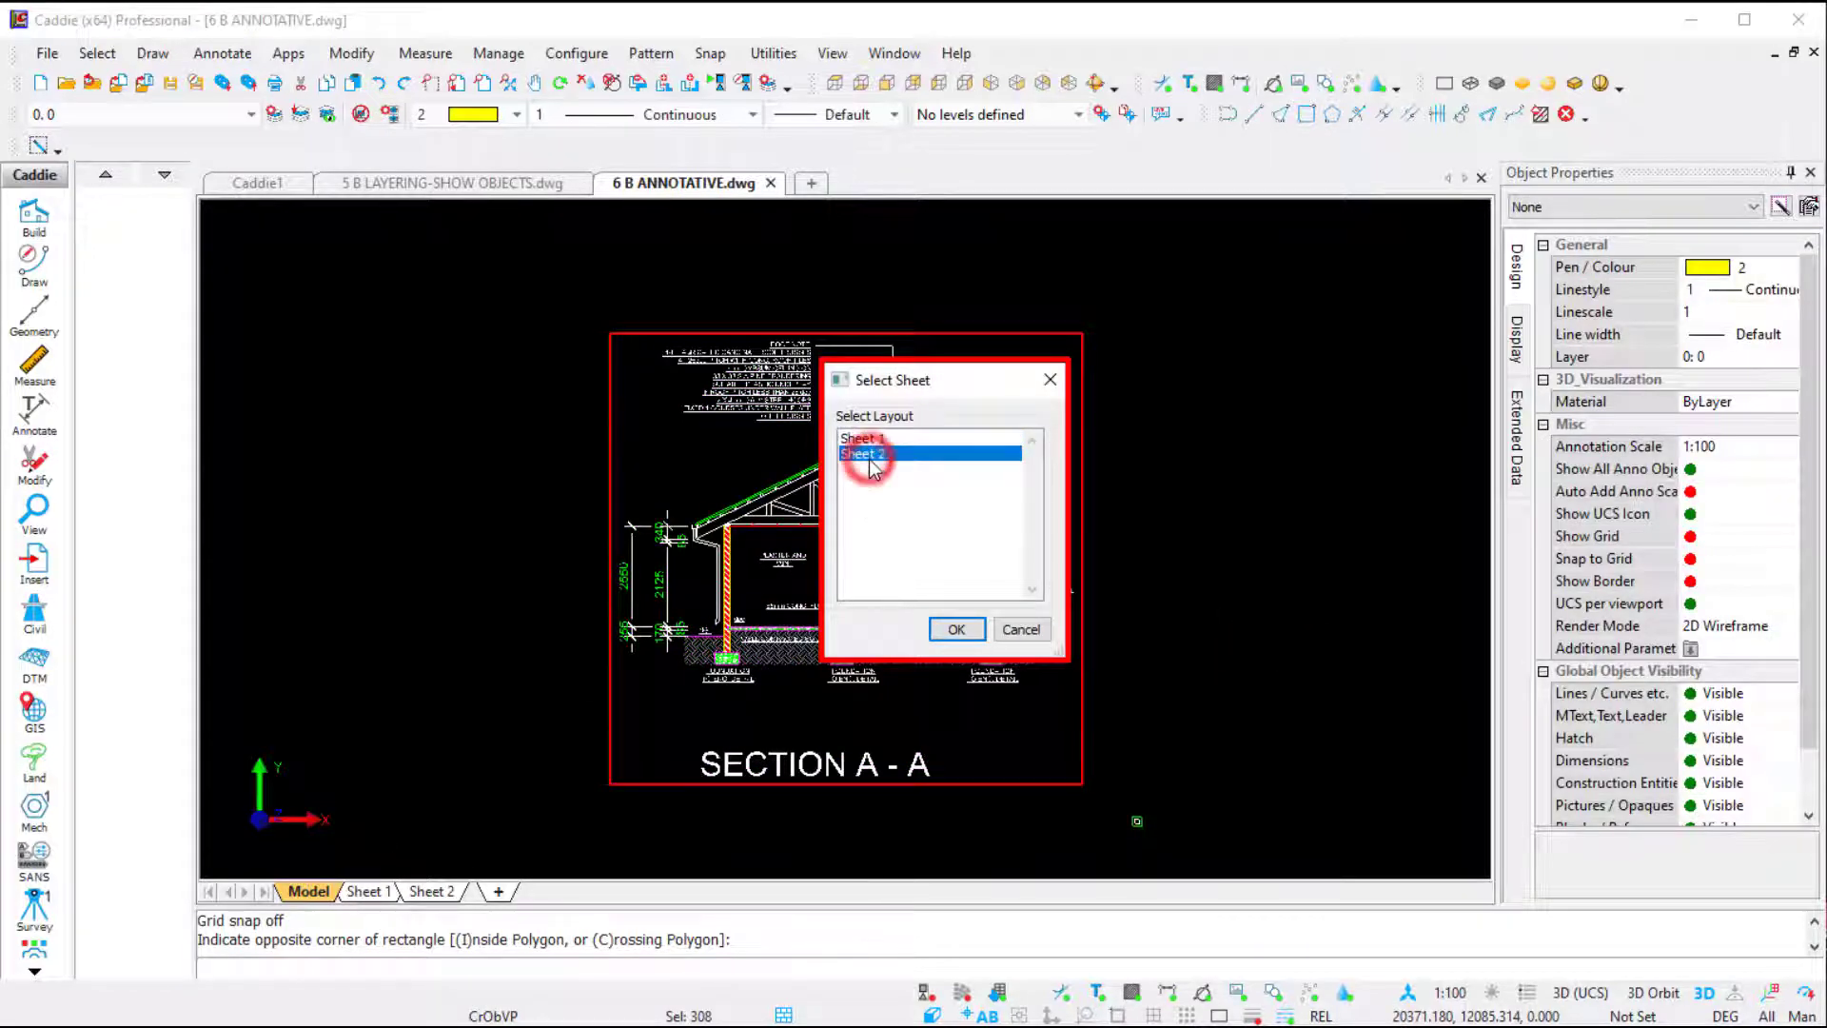
pyautogui.click(956, 632)
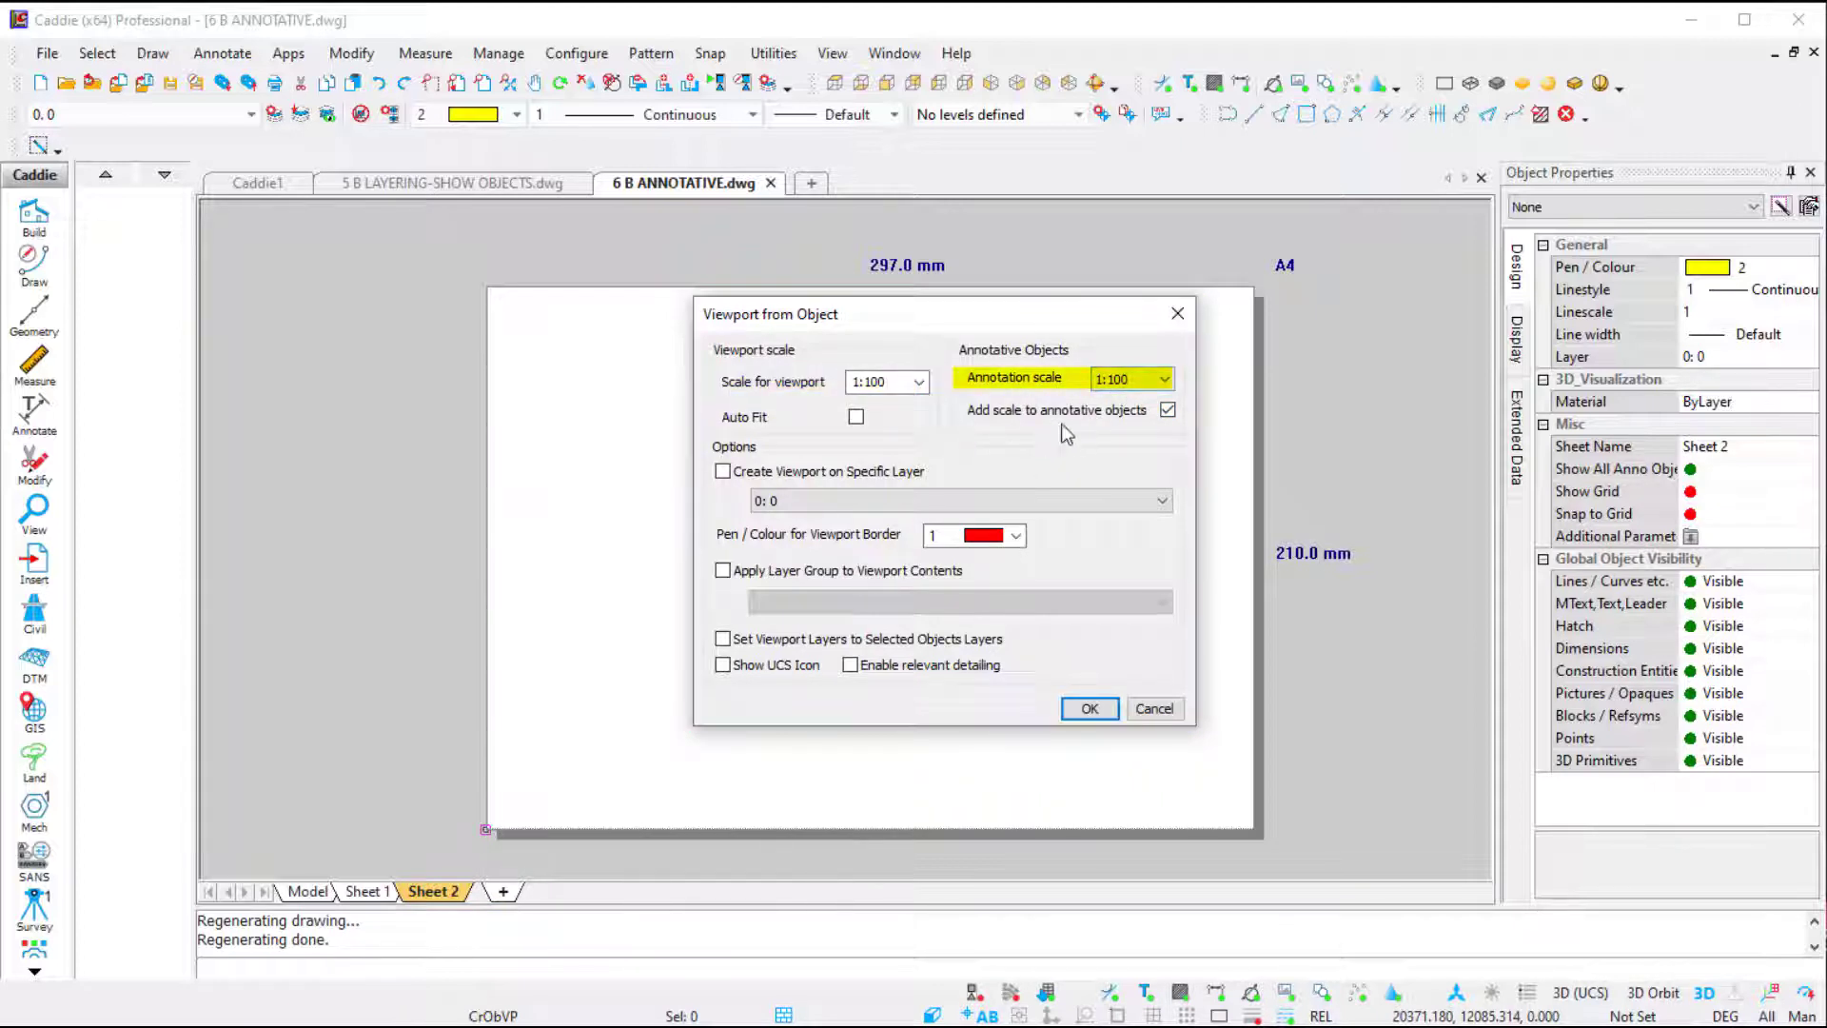
# Accept the 1:100 viewport settings and place the viewport at the centre of Sheet 2
pyautogui.click(1132, 501)
pyautogui.click(1132, 501)
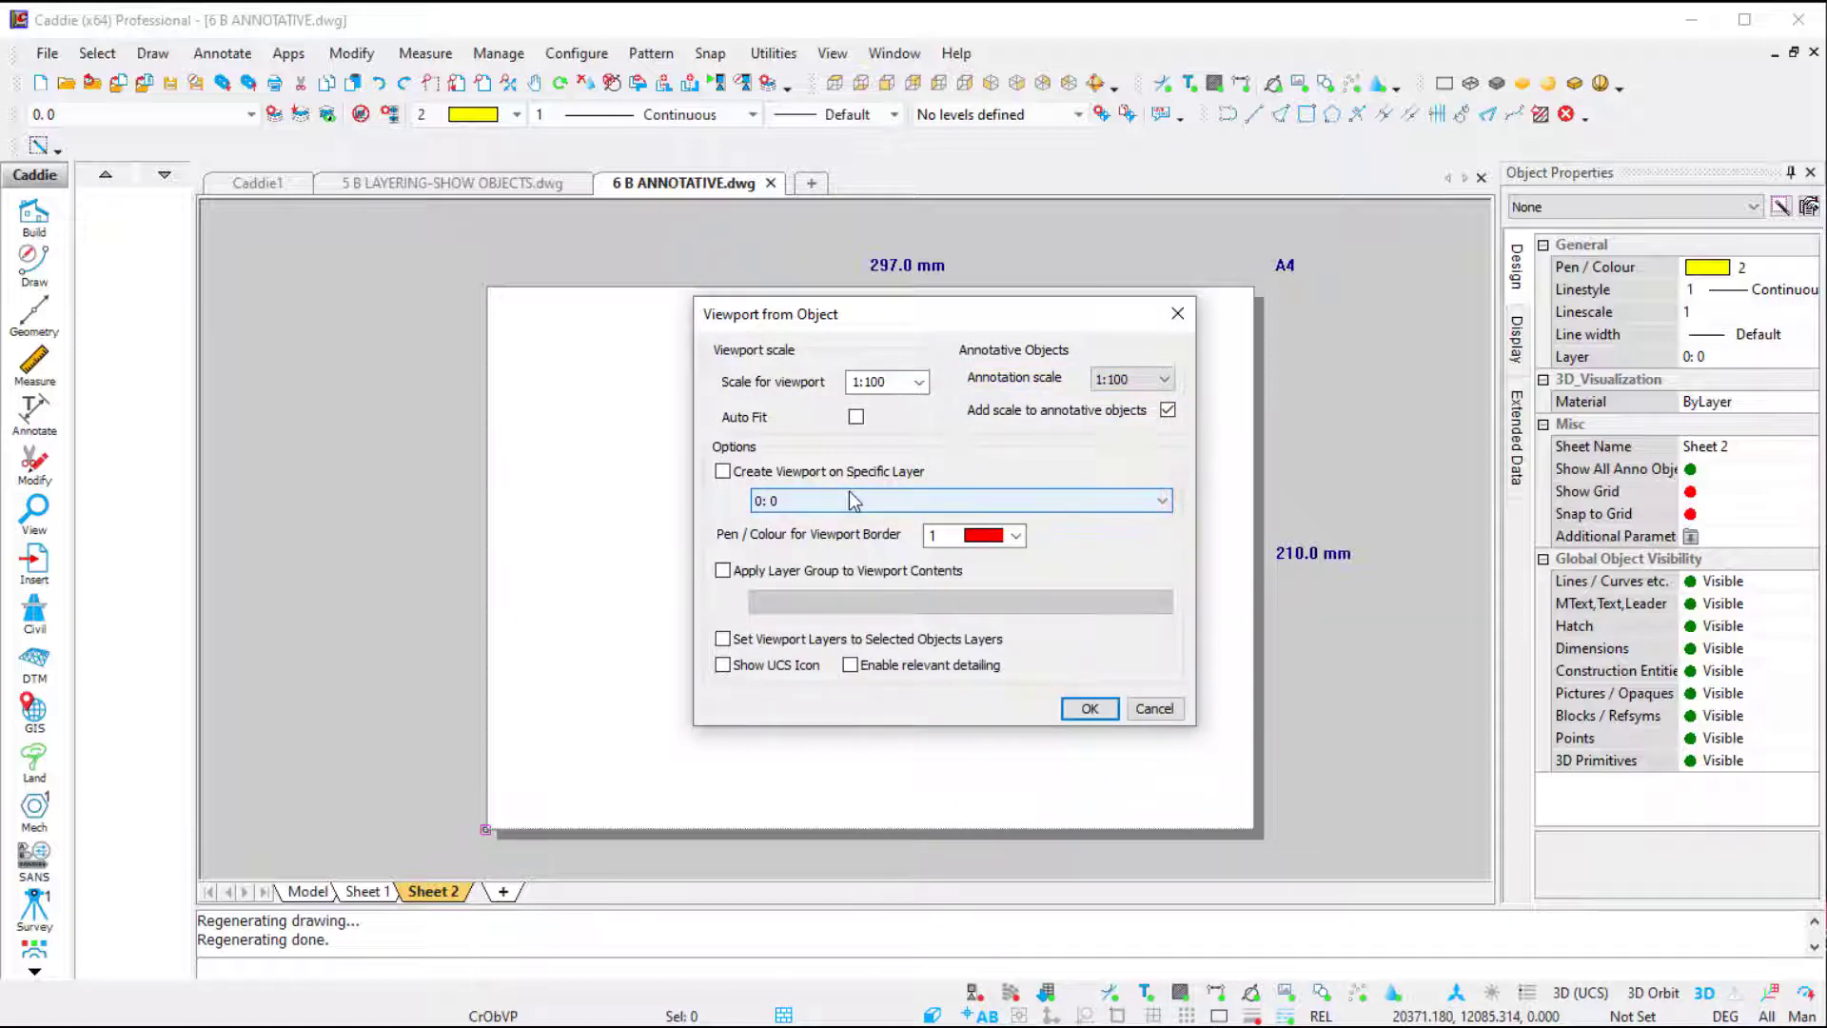
pyautogui.click(1089, 709)
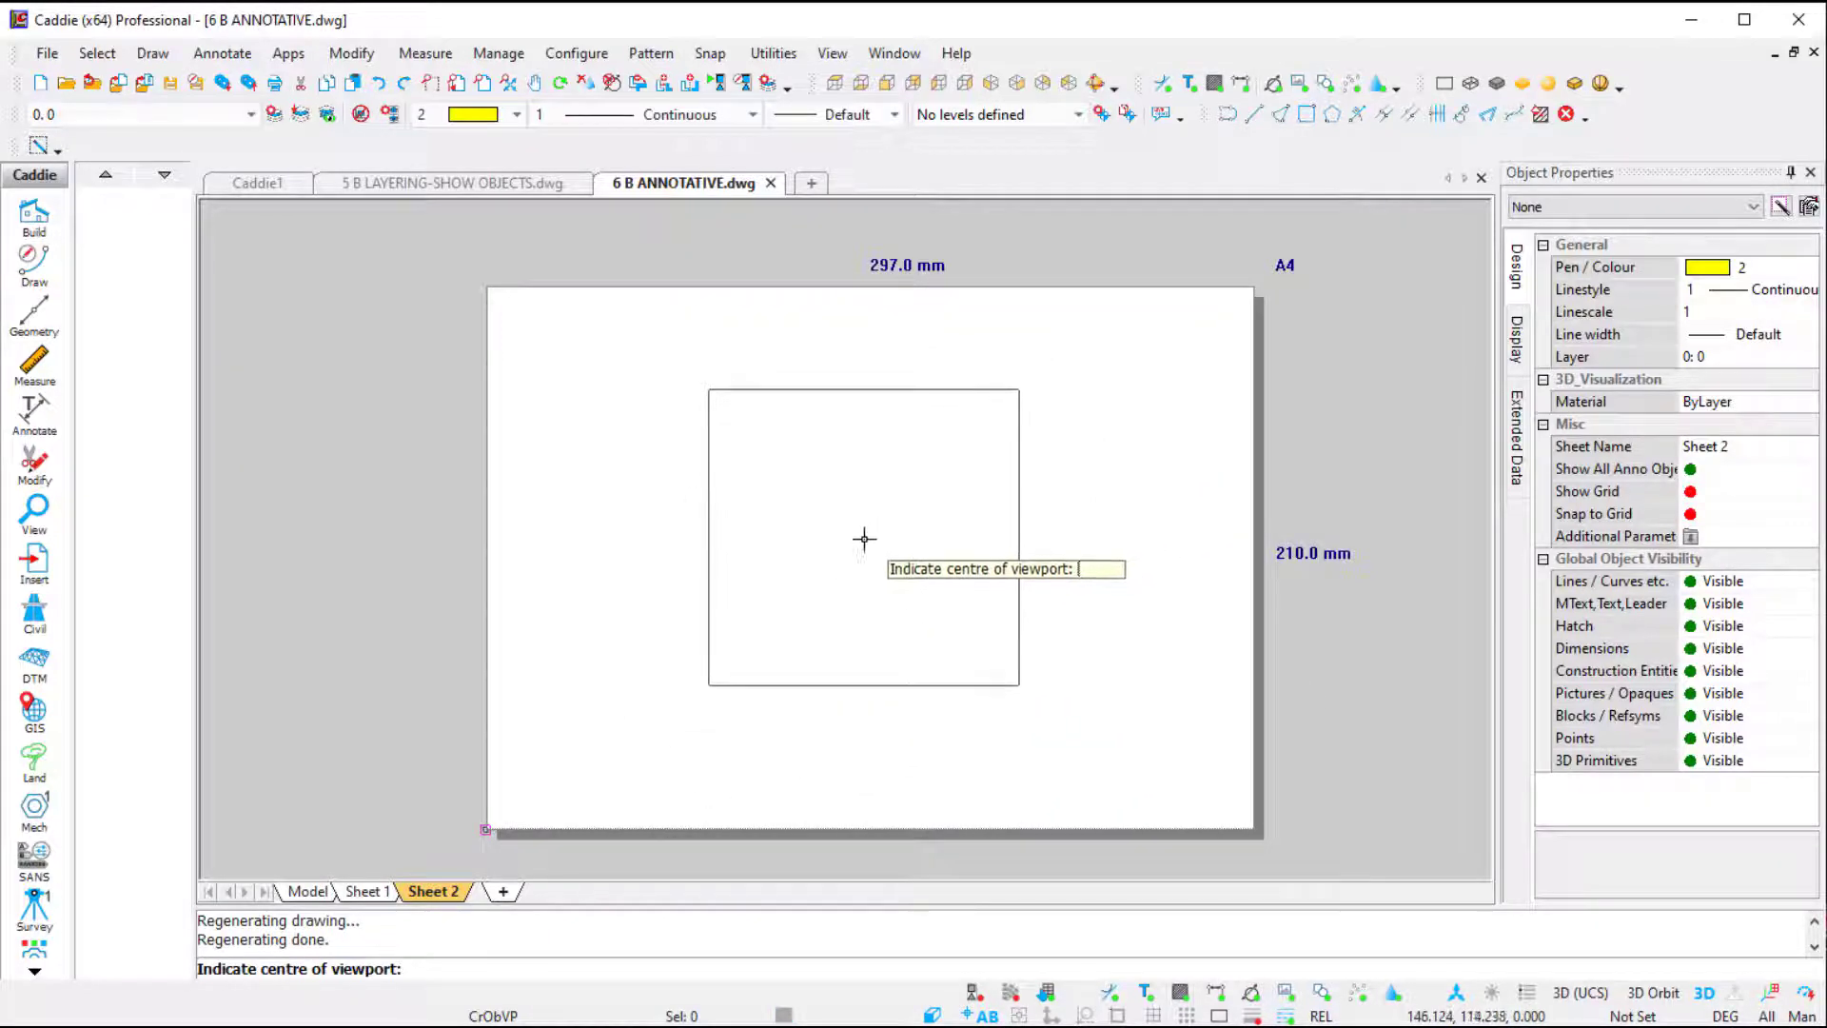
pyautogui.click(850, 540)
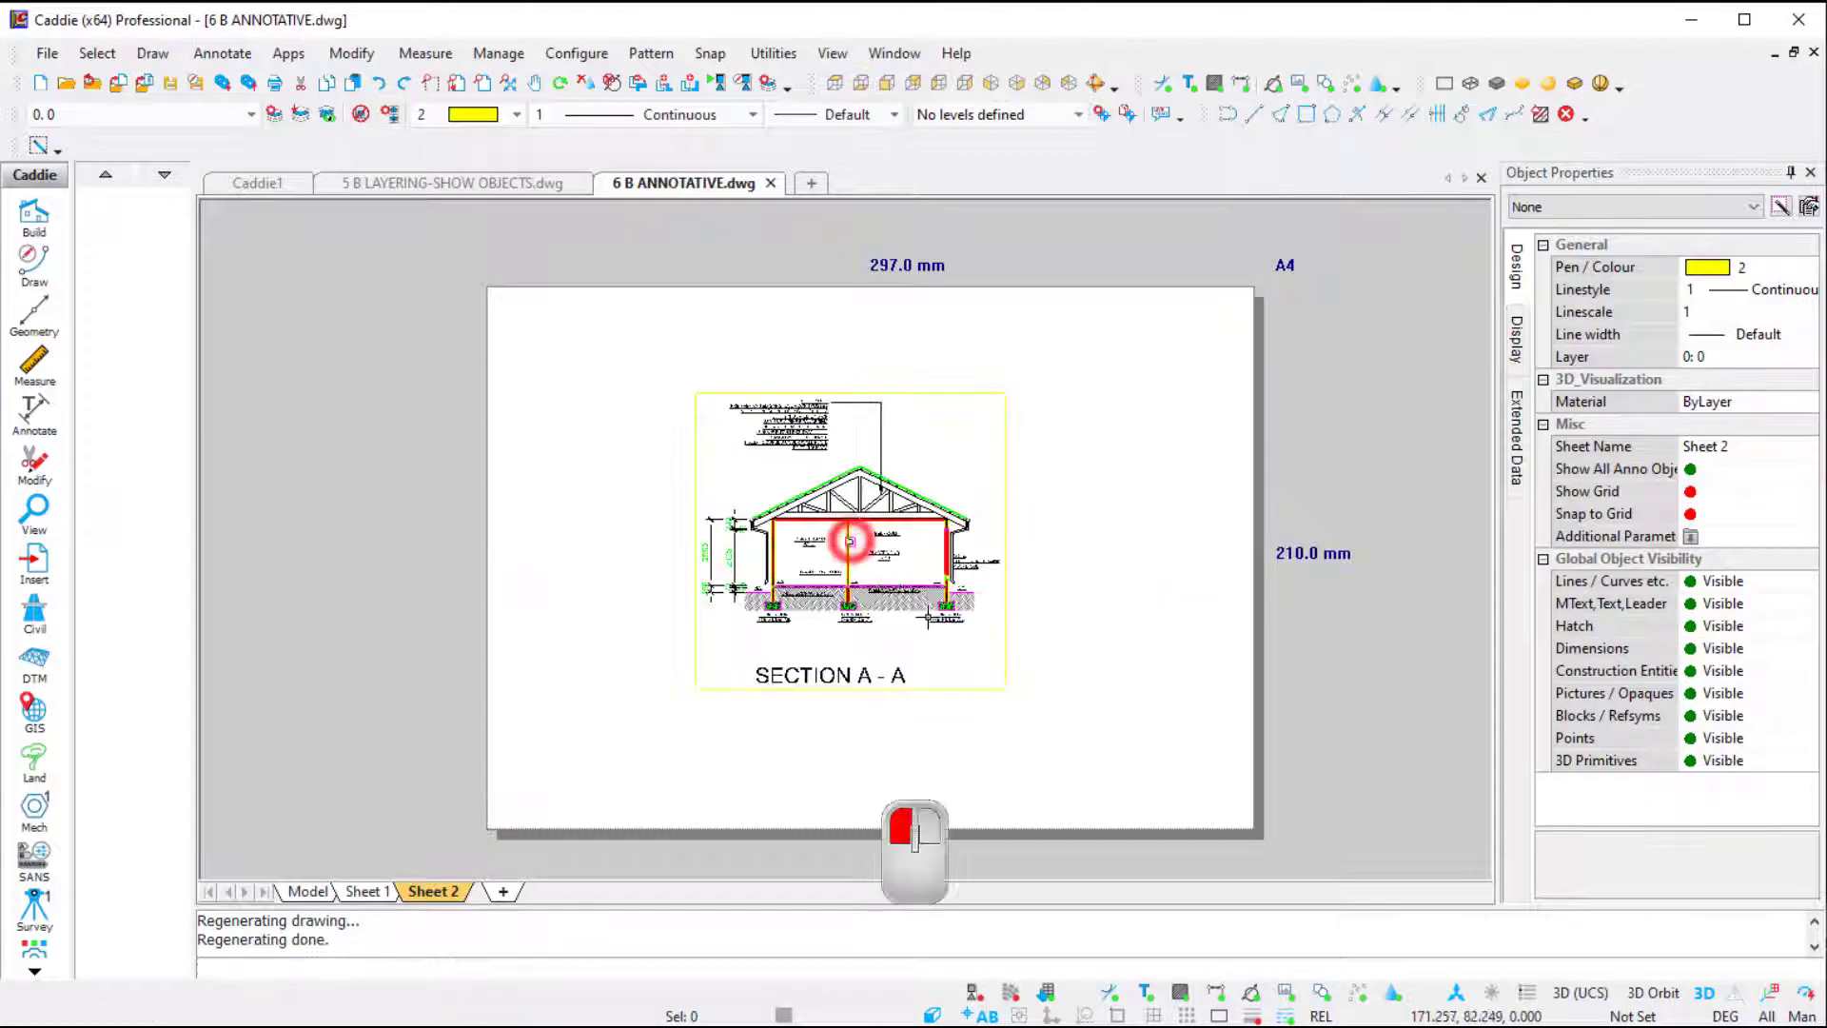
pyautogui.press('Escape')
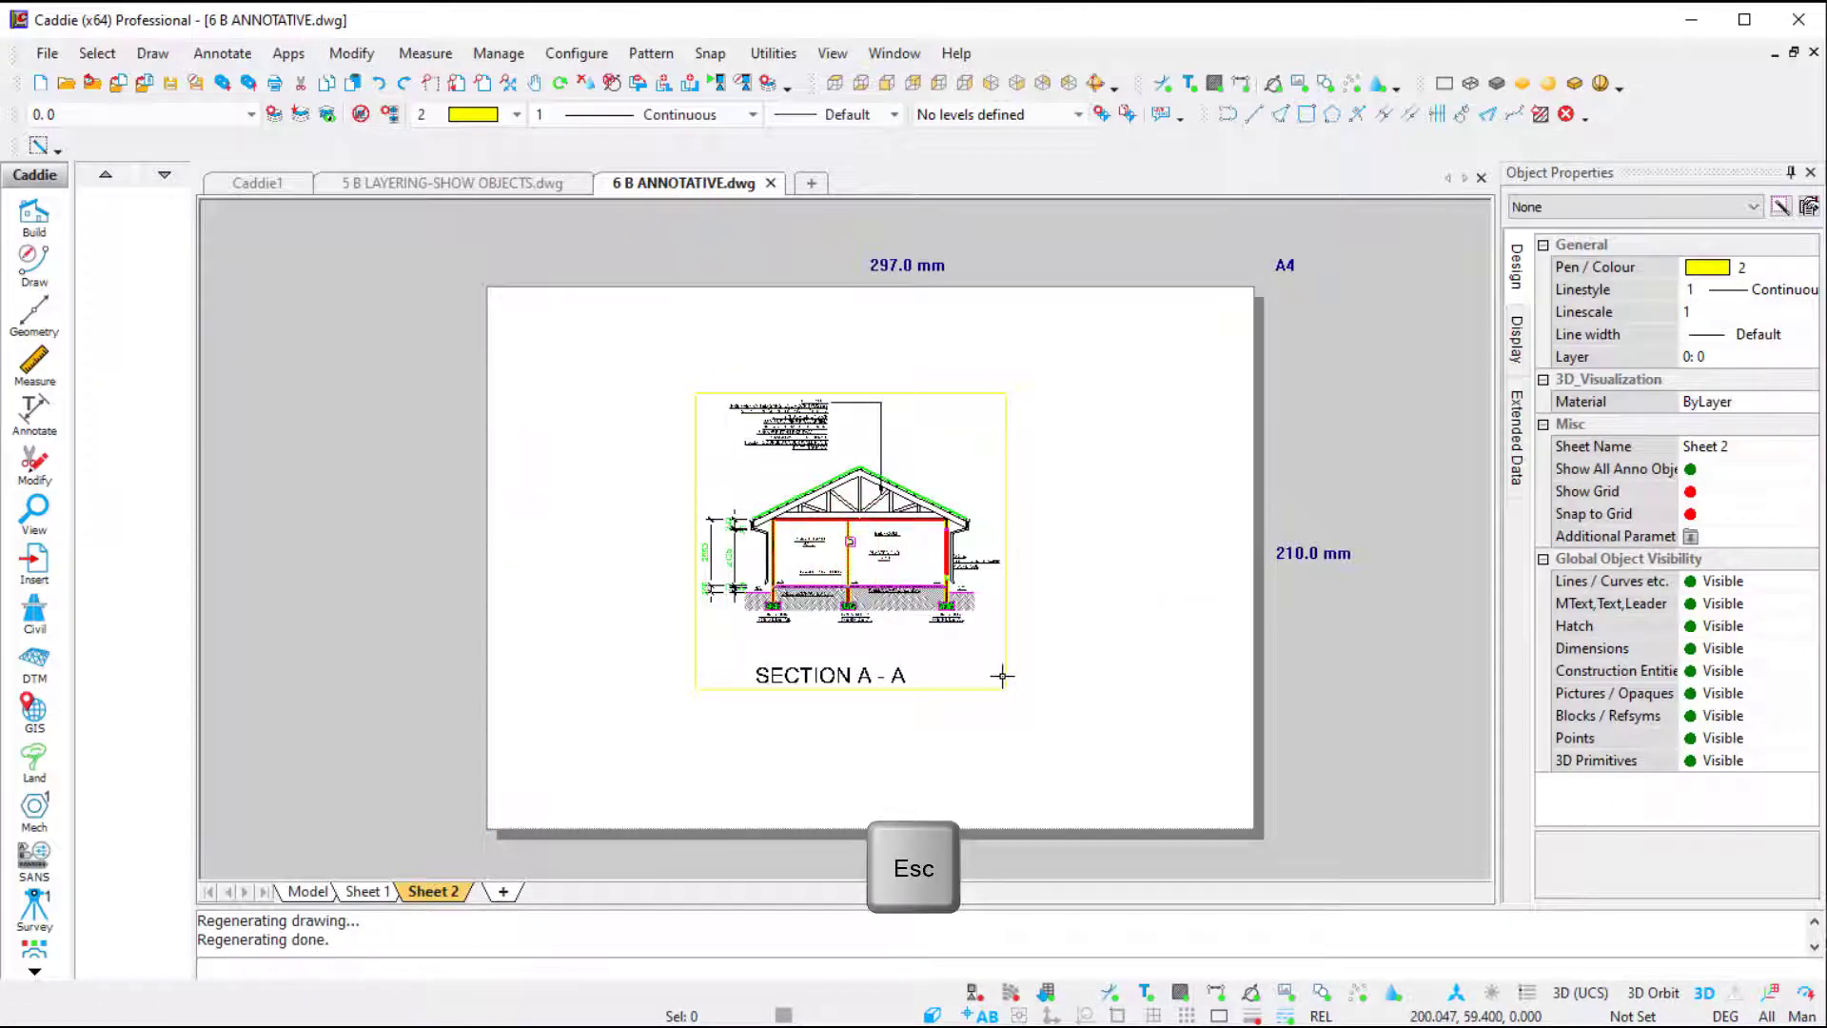
pyautogui.press('r')
pyautogui.scroll(3, 826, 553)
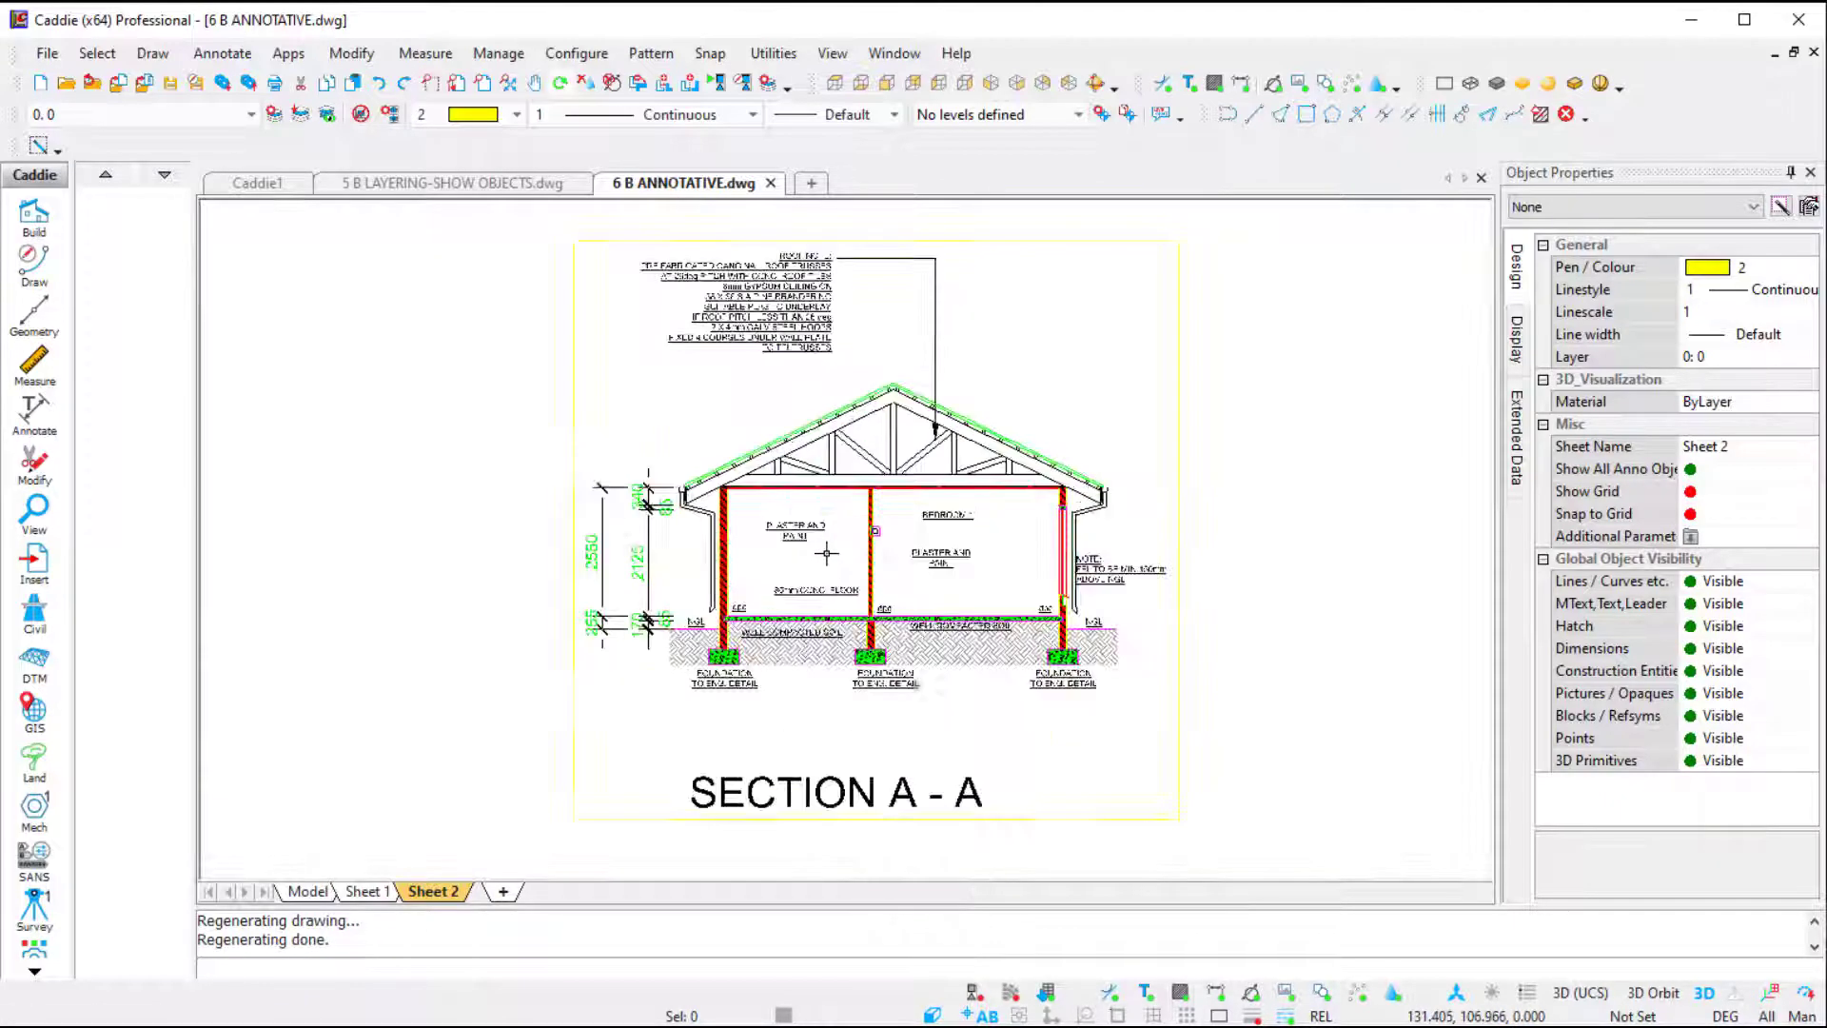
pyautogui.scroll(-2, 826, 553)
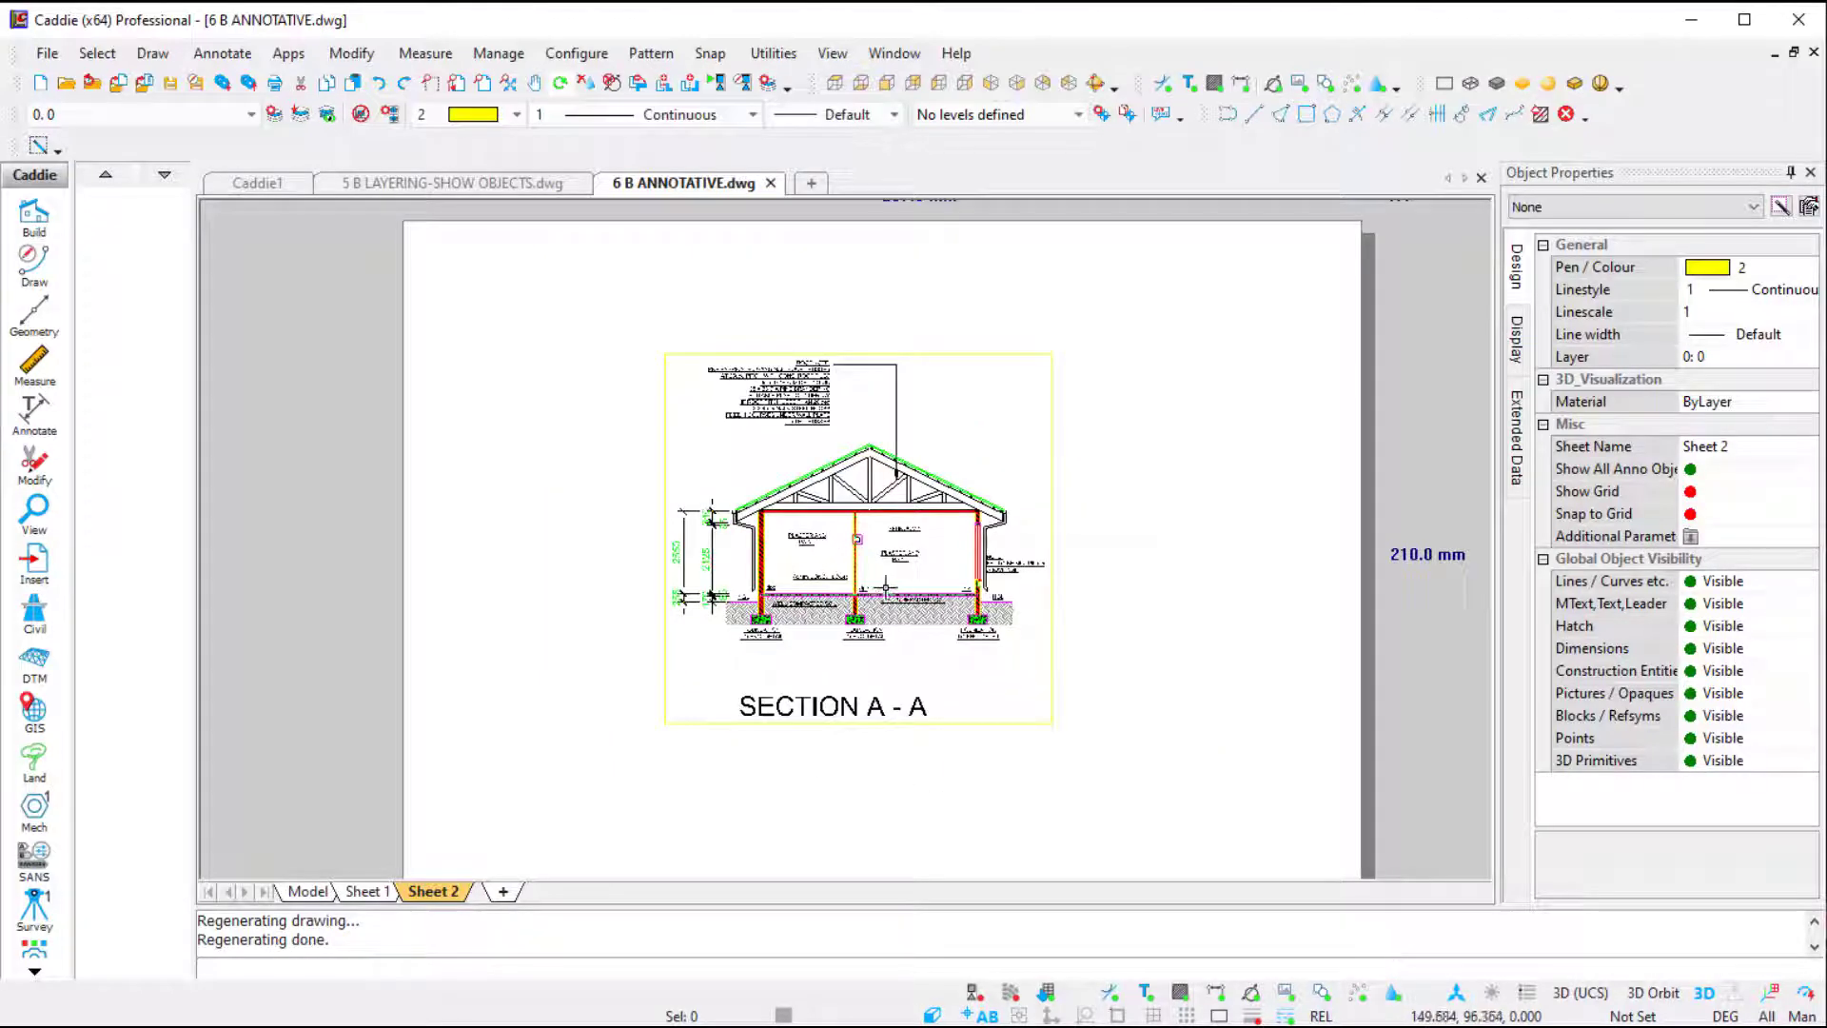
pyautogui.scroll(-1, 785, 464)
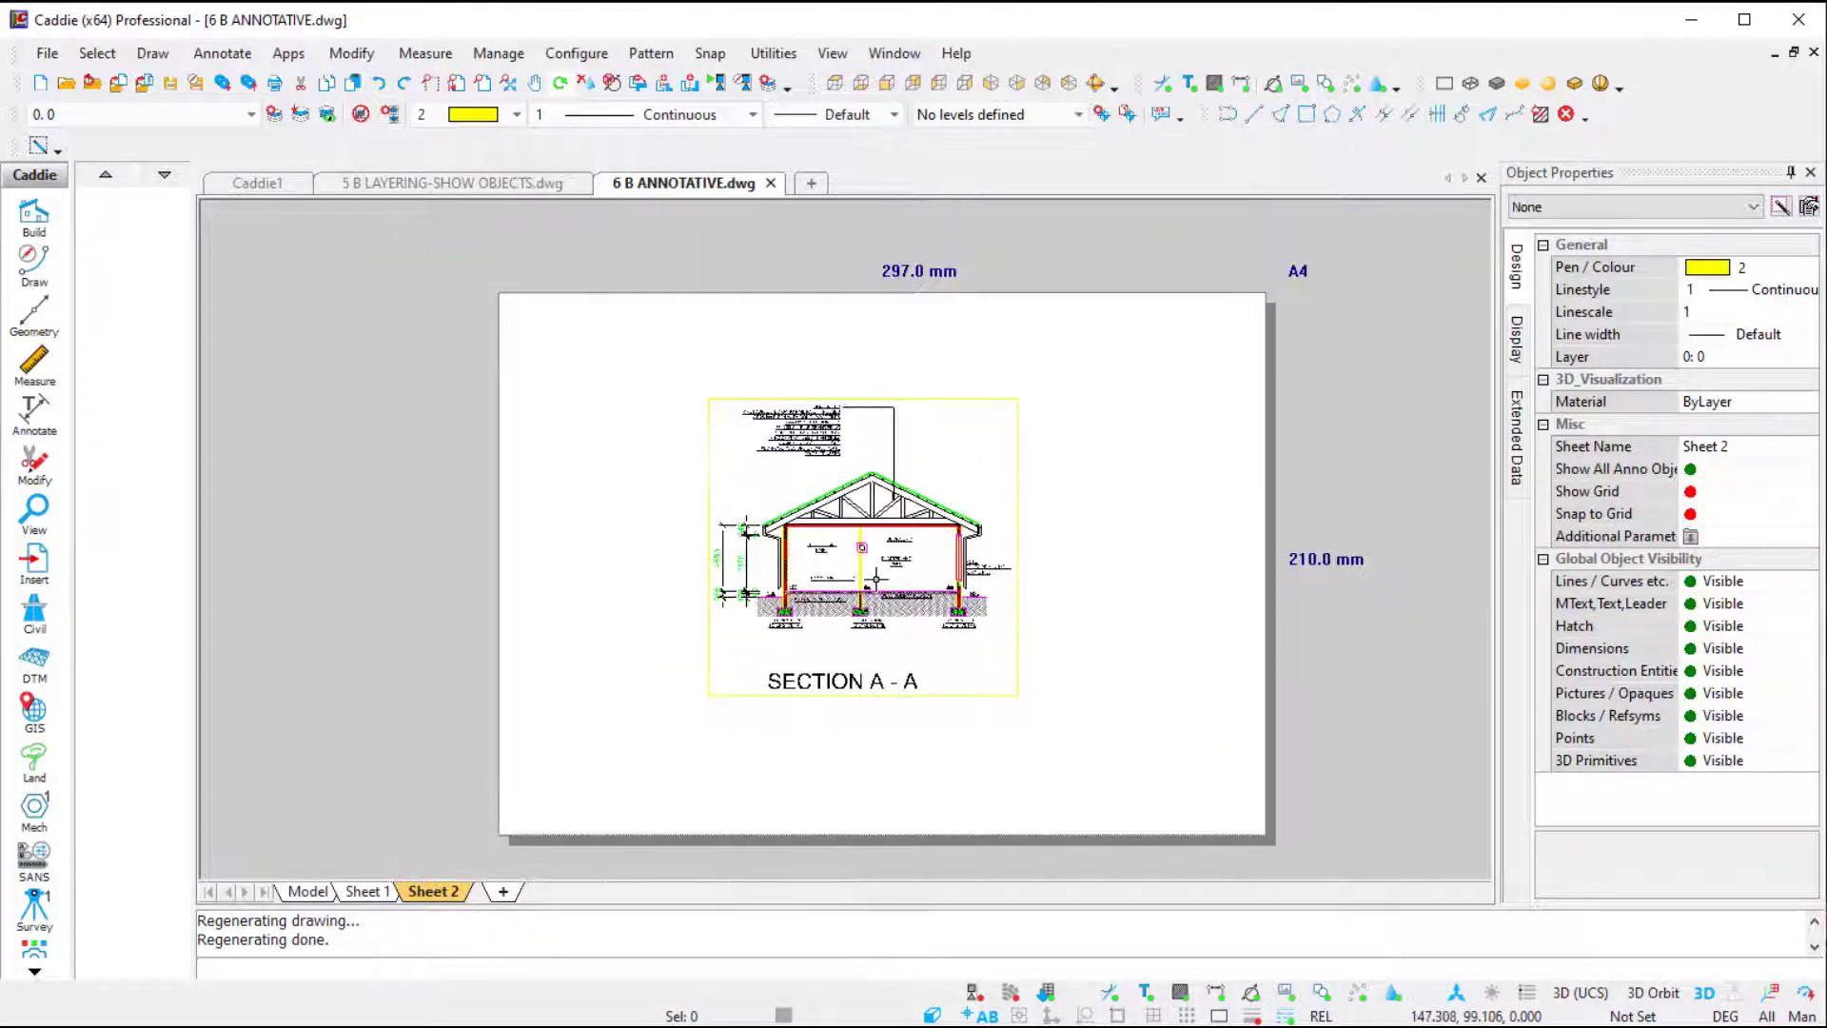
# Preview Sheet 2 for printing with PDF995 and xMono_18.ctb, zoom in, then print
pyautogui.click(48, 53)
pyautogui.click(159, 471)
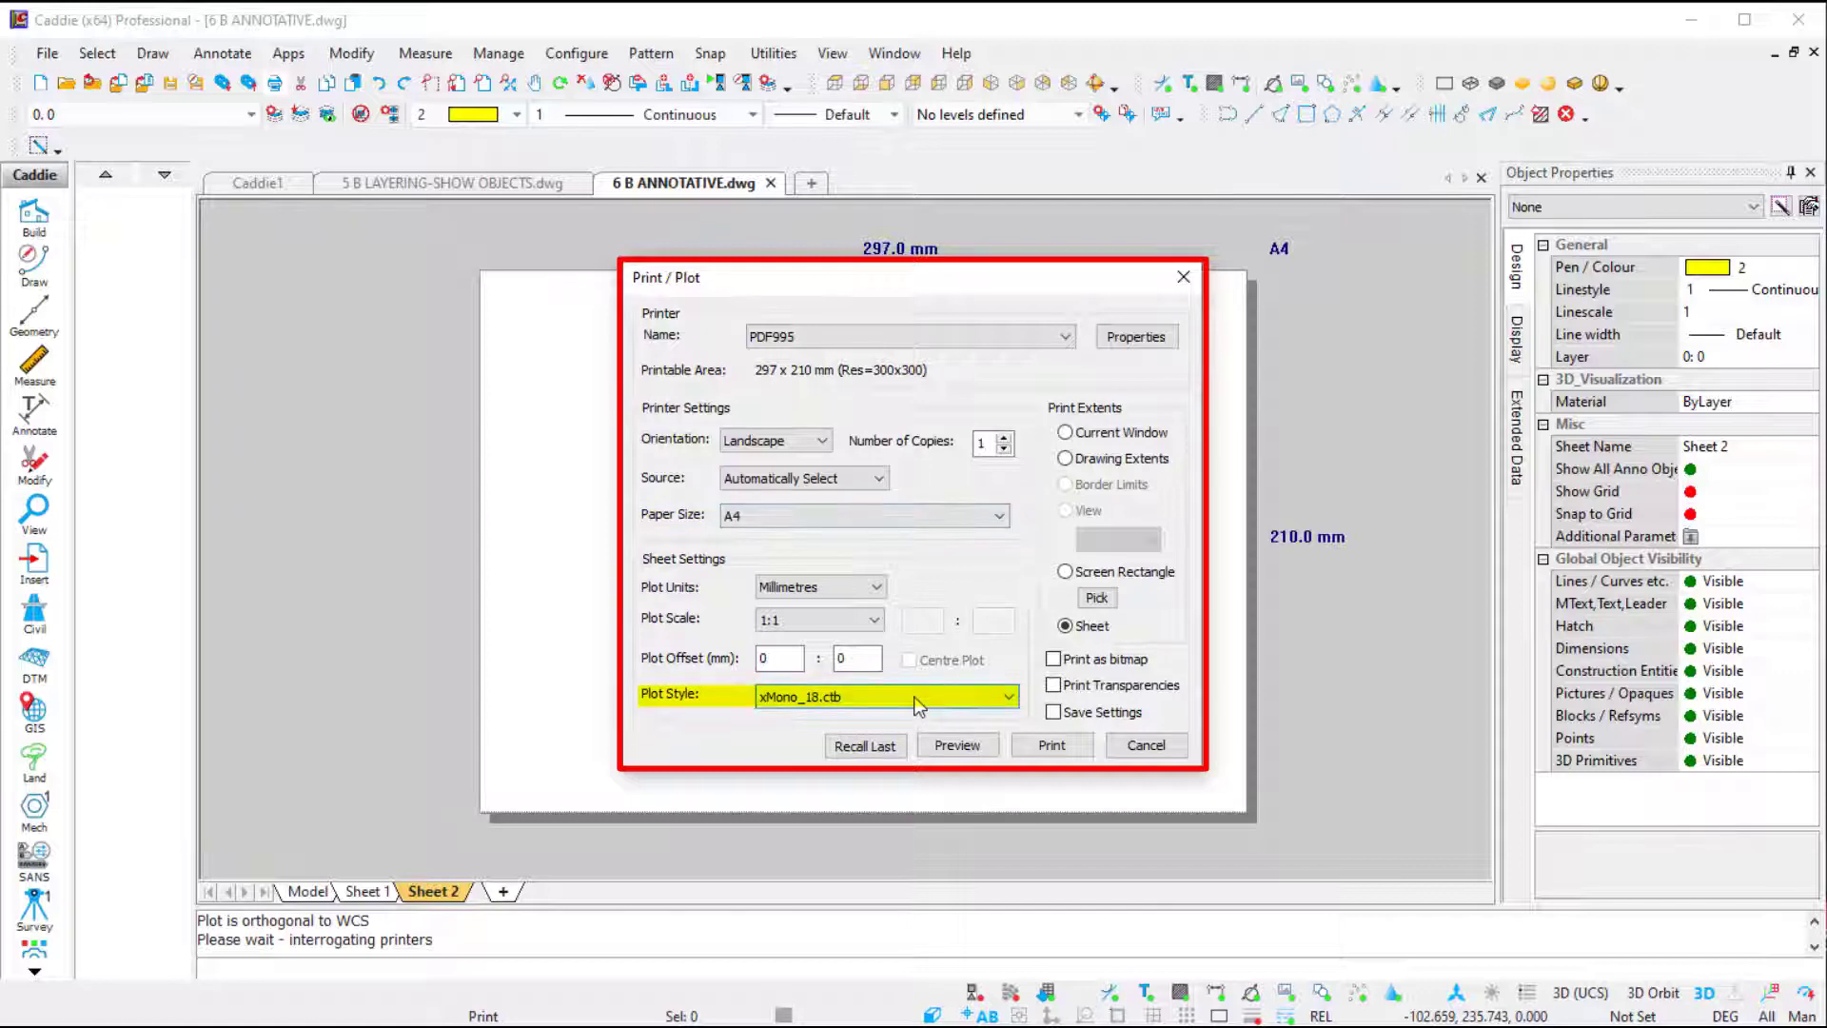
pyautogui.click(956, 745)
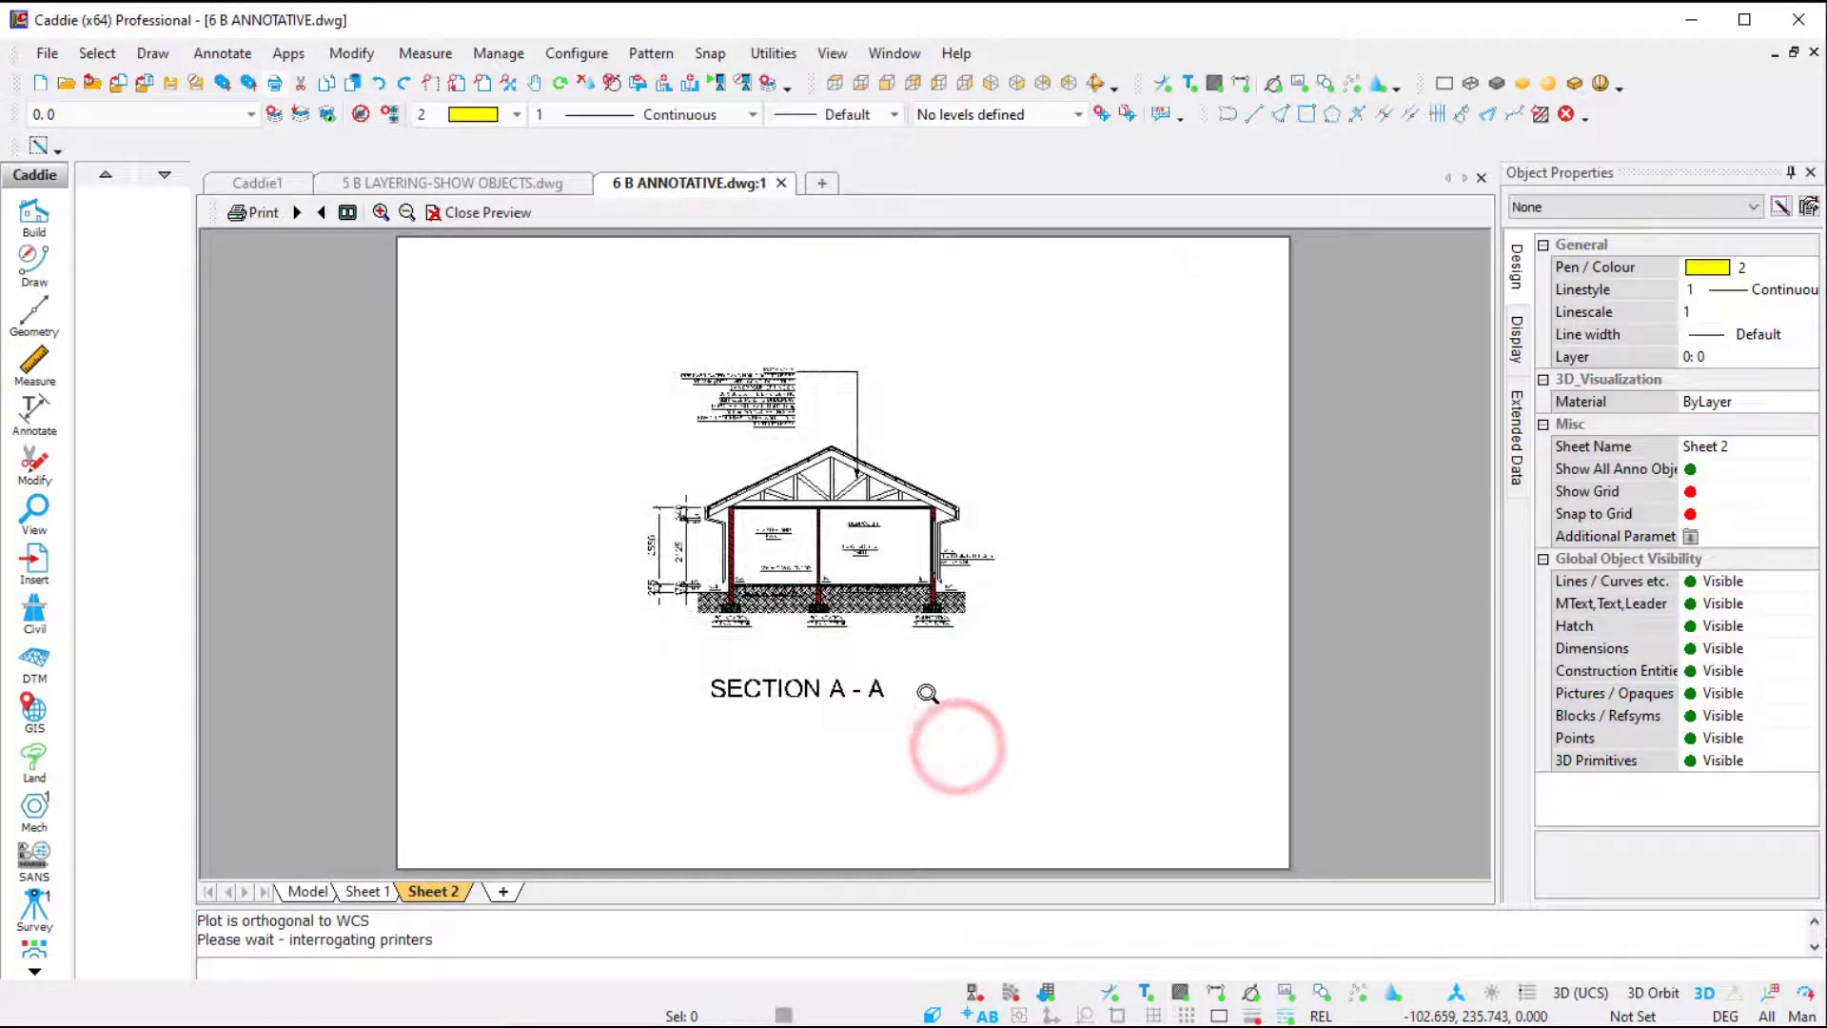
pyautogui.click(835, 557)
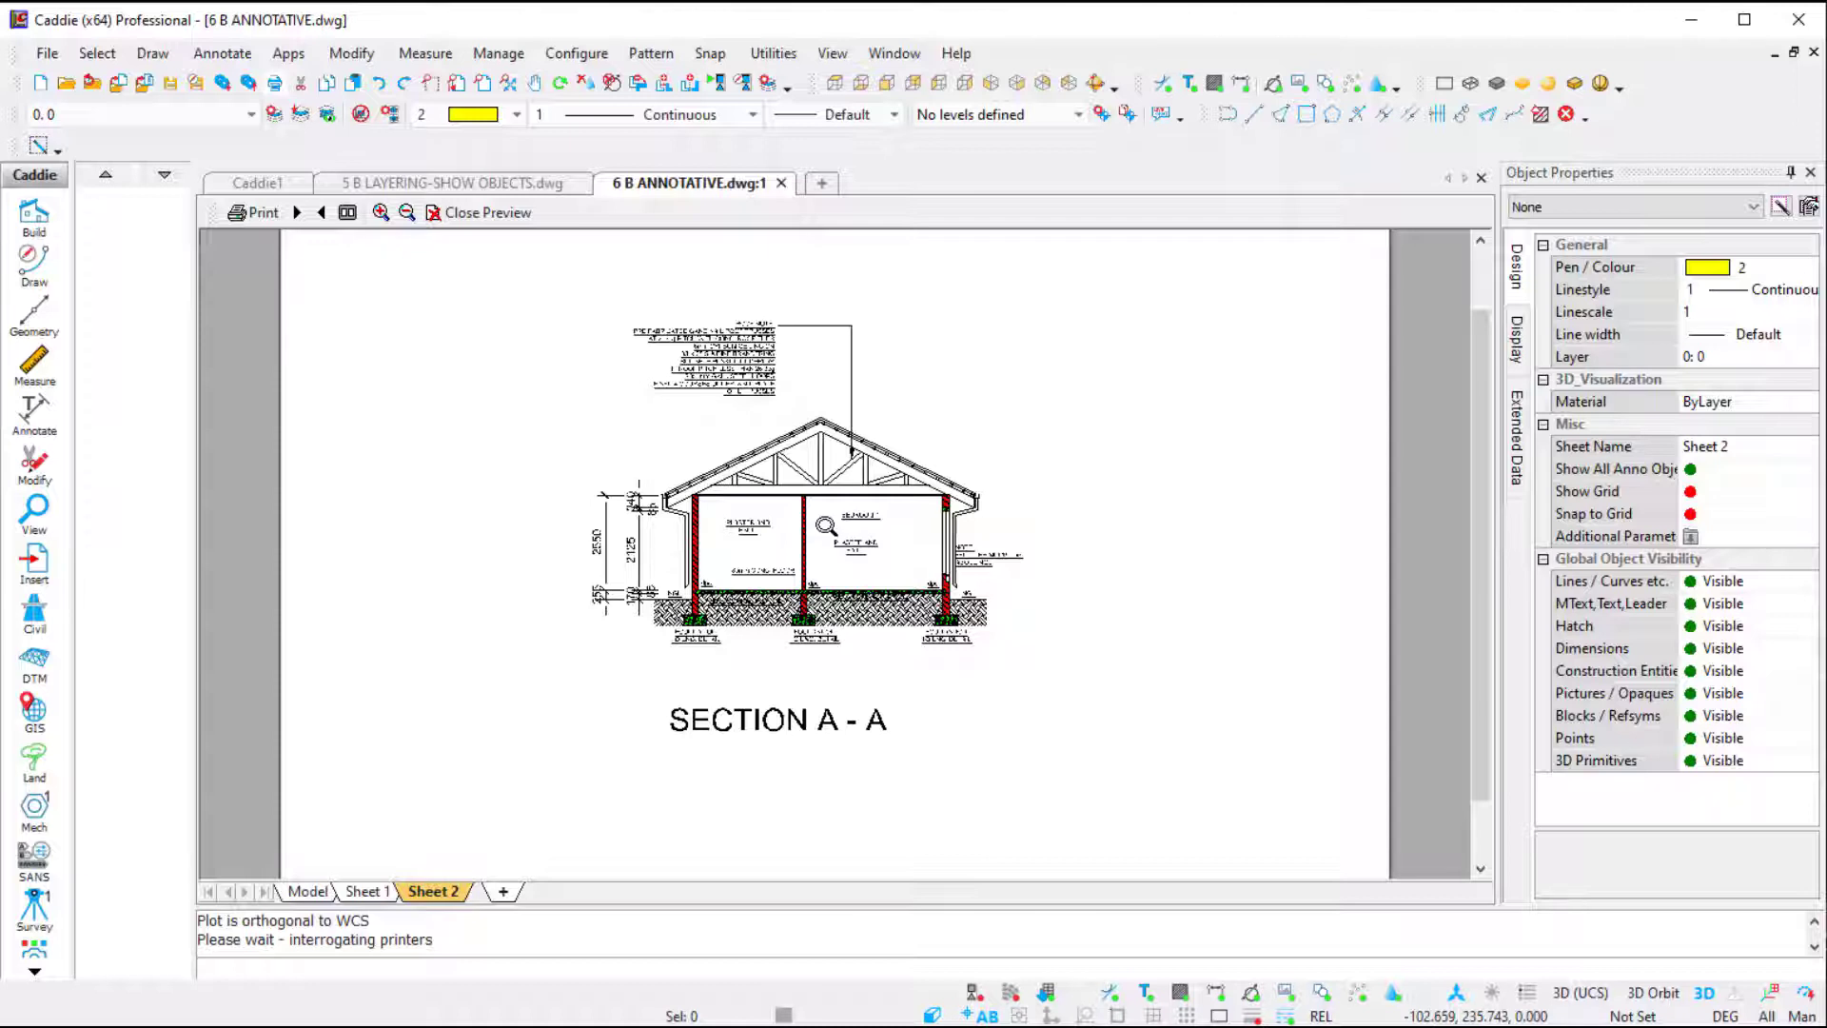
pyautogui.click(253, 214)
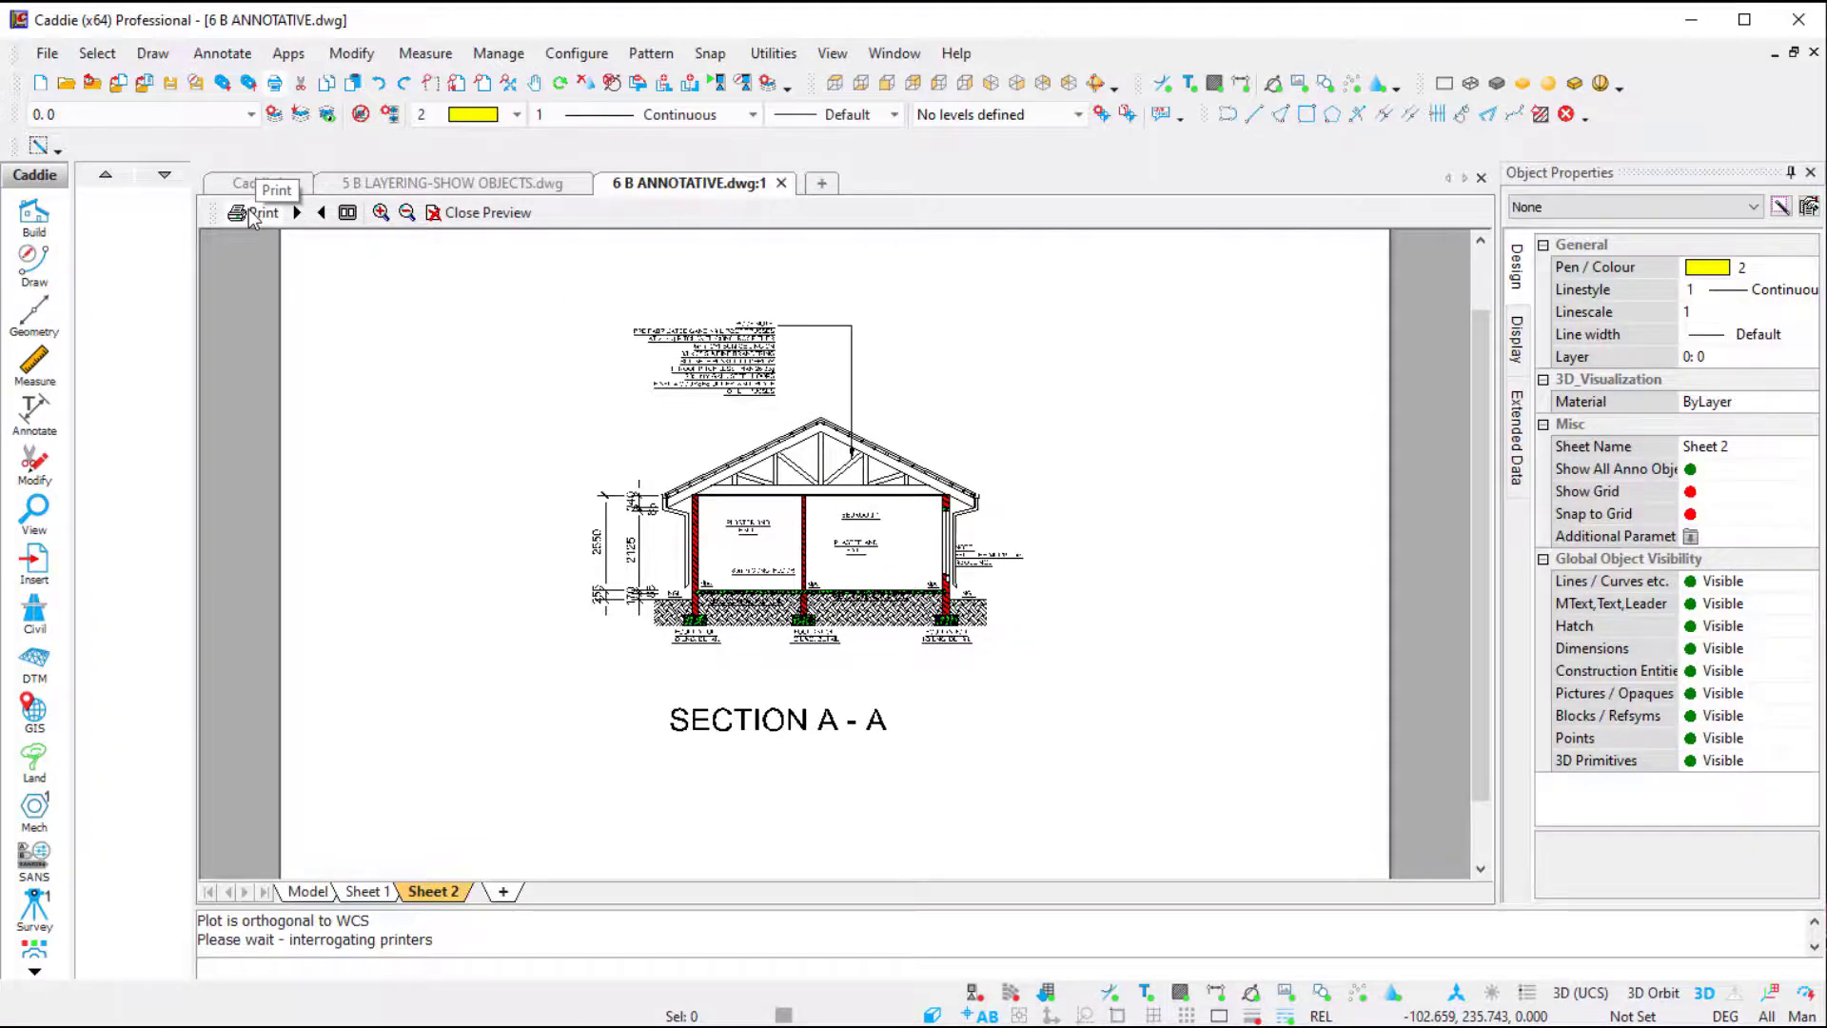